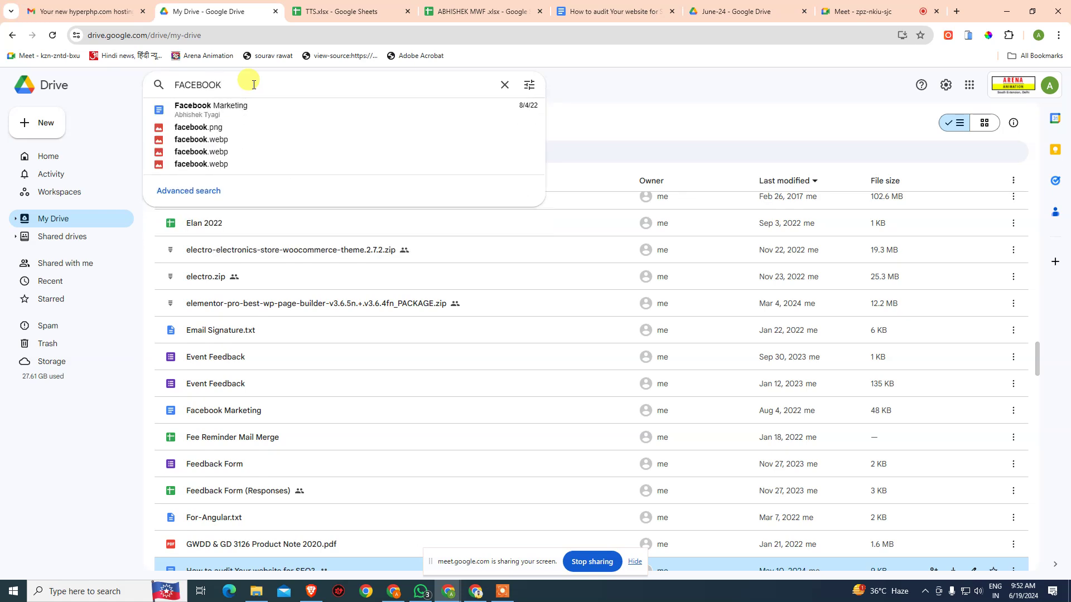
- Open the Facebook Marketing document from the search suggestions, look through its table of contents and close it
left_click(237, 115)
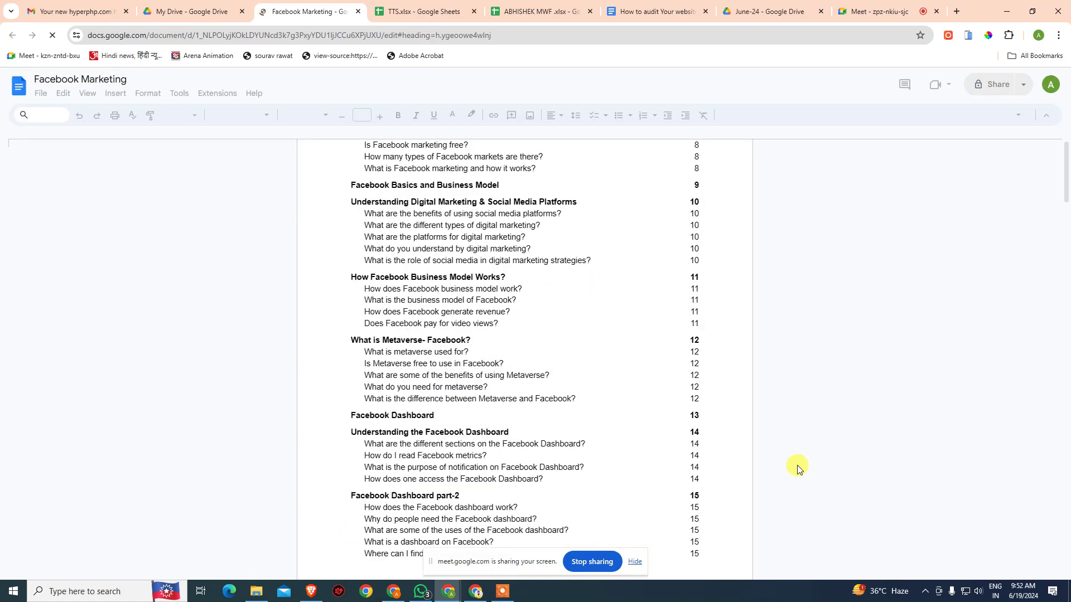
scroll(736, 466, "down", 15)
scroll(736, 466, "down", 20)
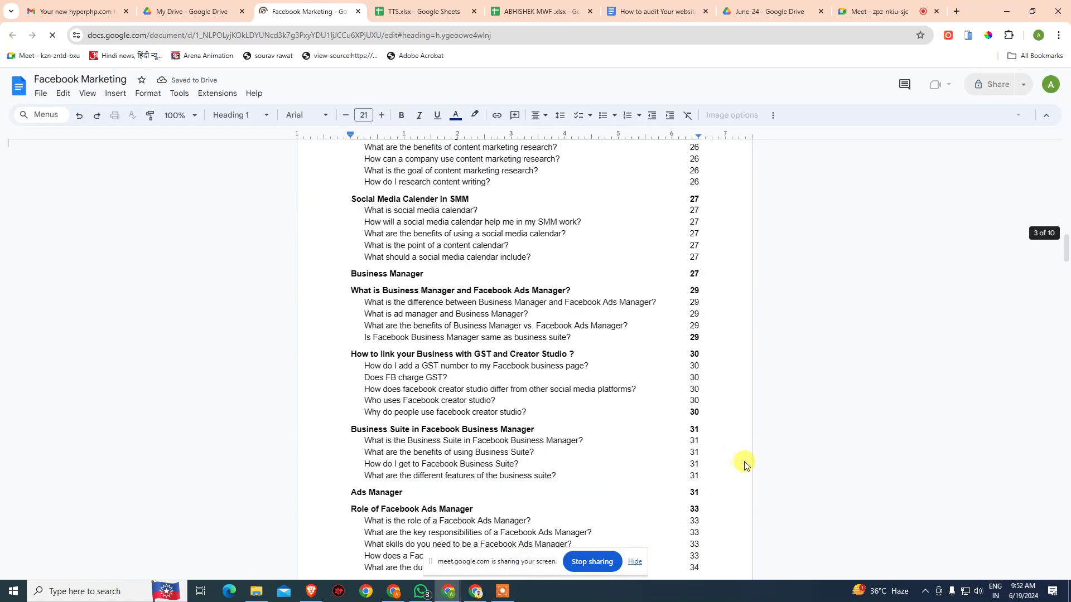
scroll(760, 471, "down", 15)
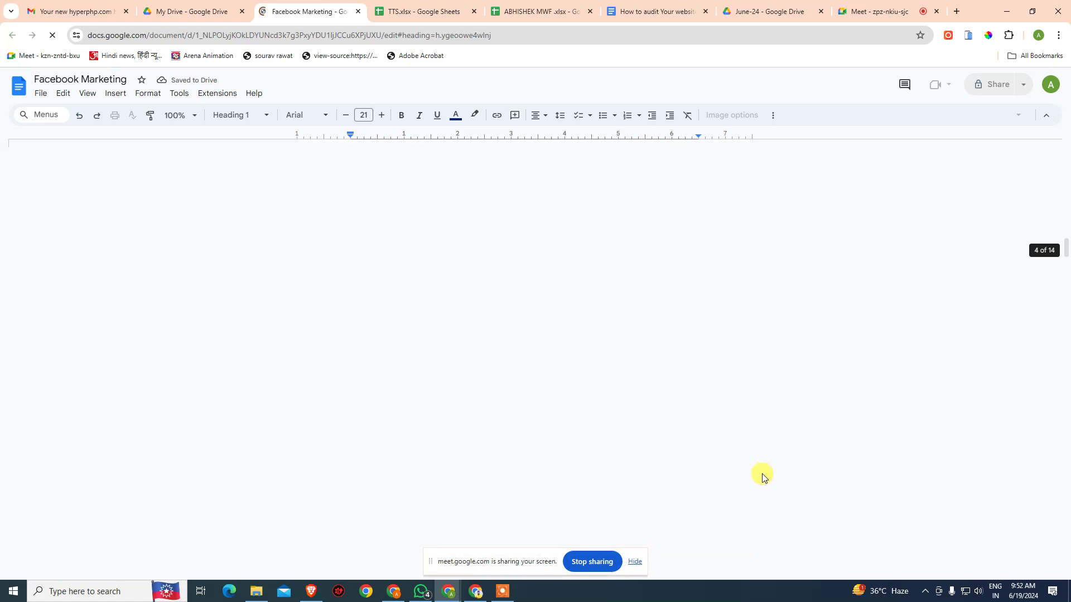
scroll(698, 403, "up", 6)
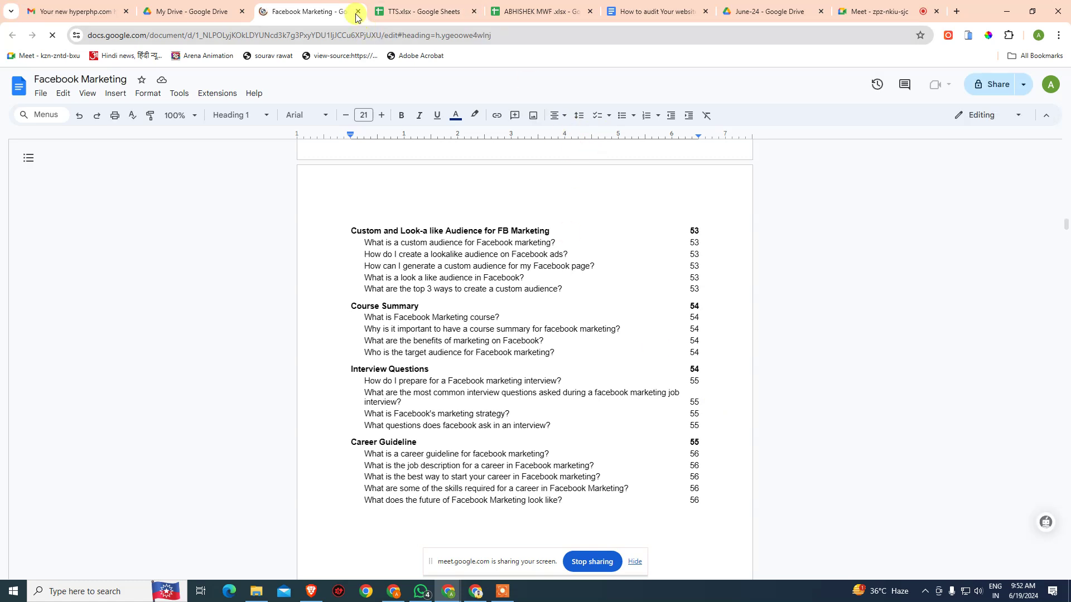
left_click(424, 246)
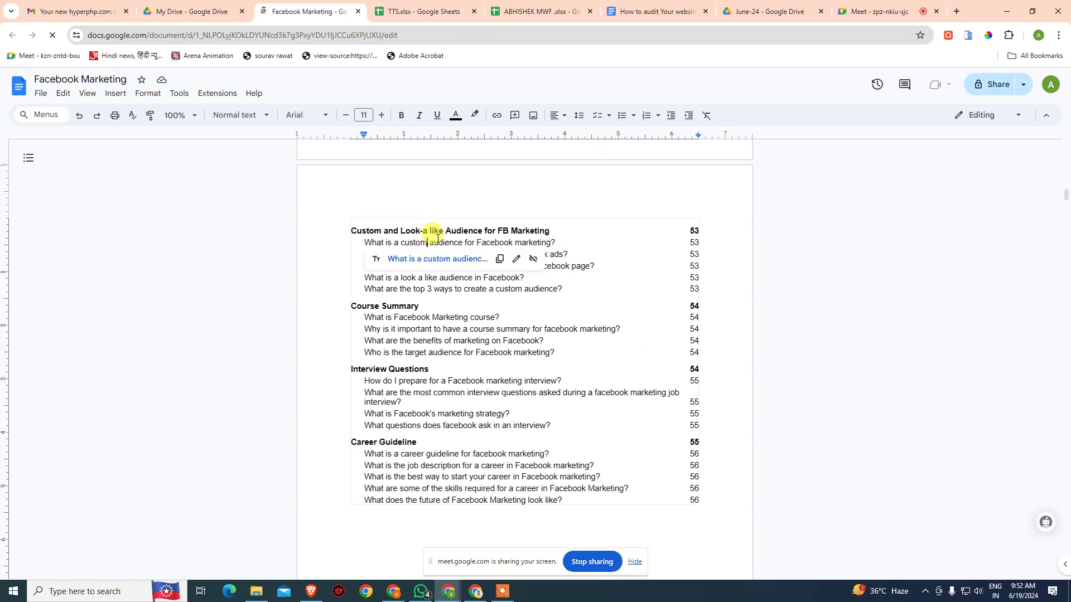
left_click(805, 262)
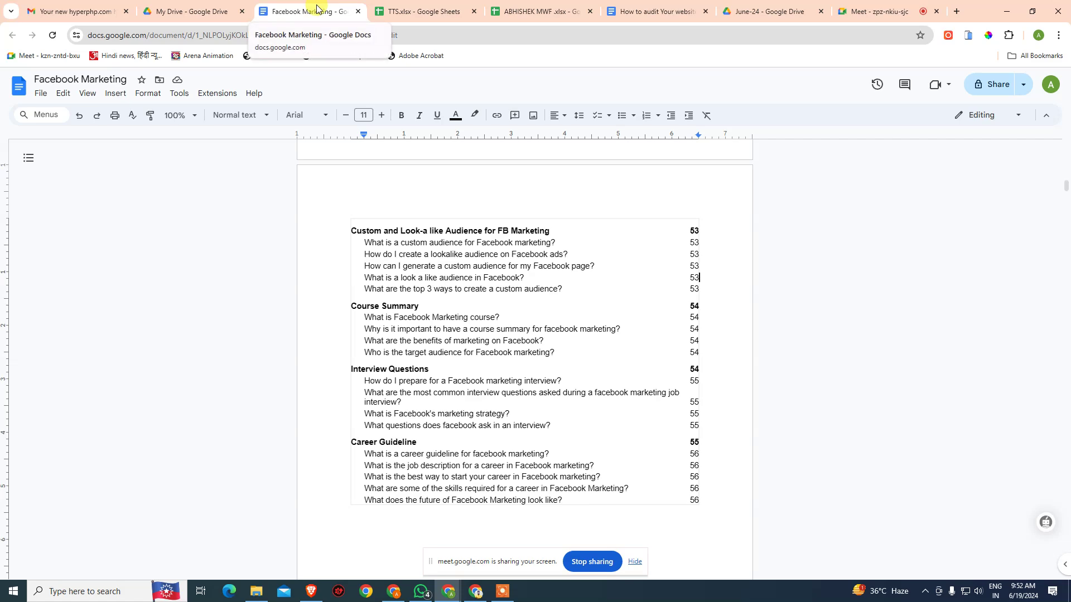
left_click(357, 11)
- Search the drive for "DIGITA" and open the Introduction of Digital Marketing document
left_click(212, 86)
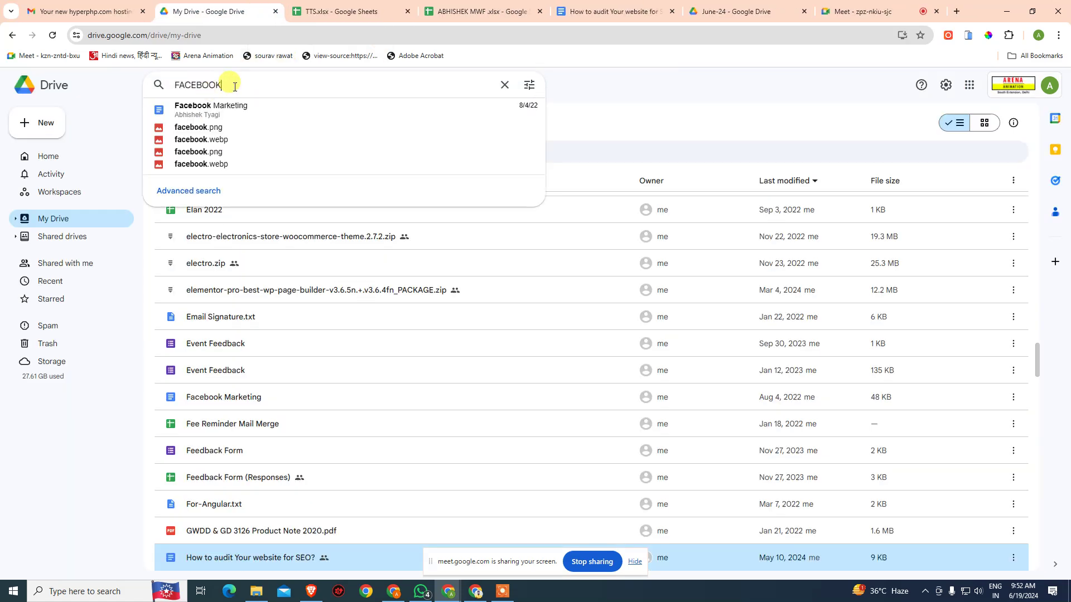
key("ctrl+a")
type("DIGITA")
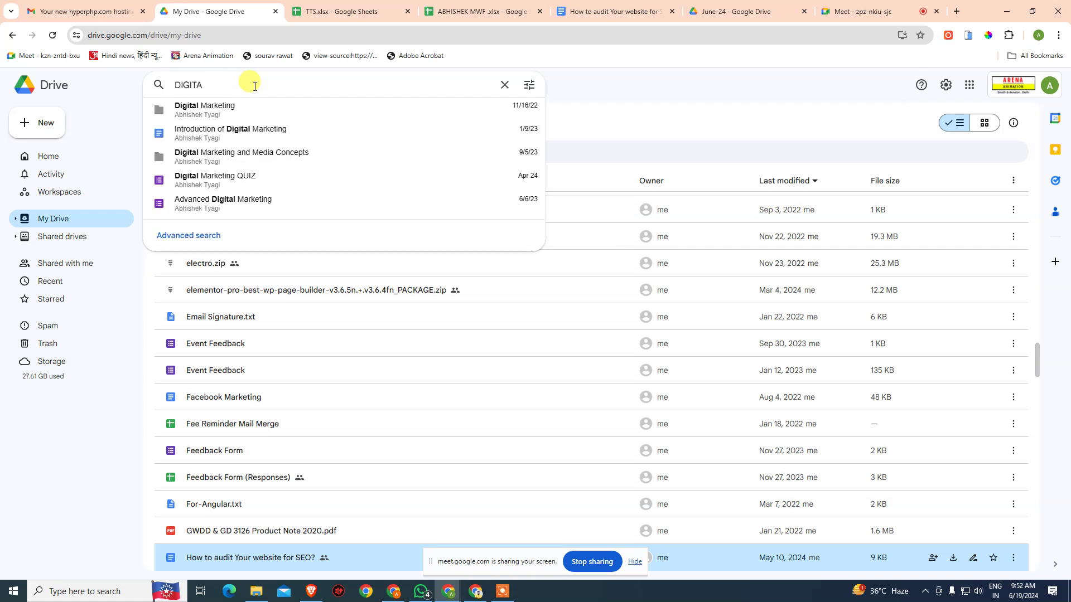
left_click(242, 132)
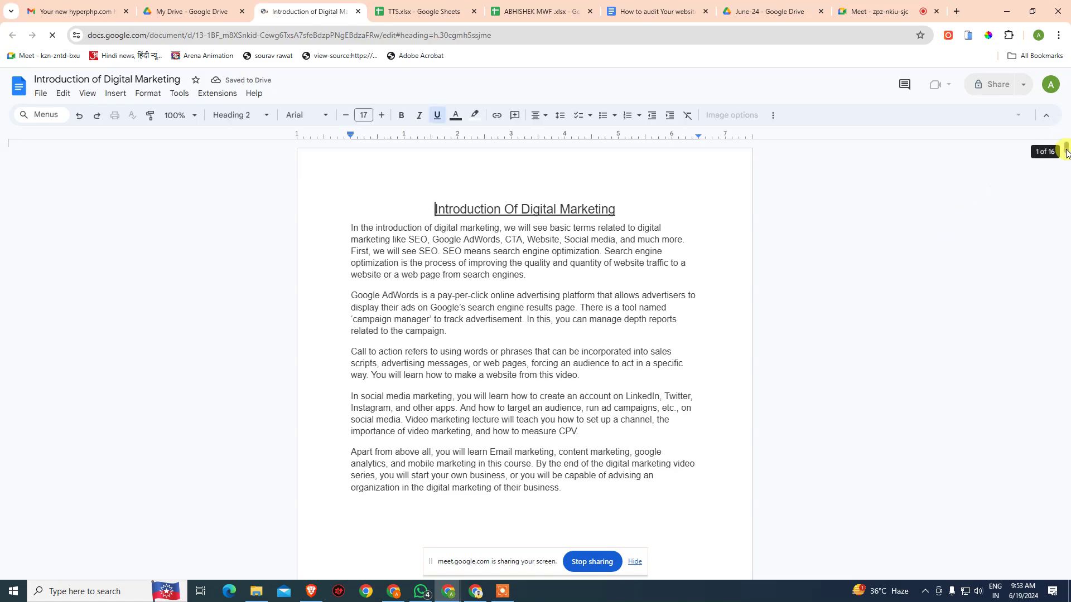
- Skim the Introduction of Digital Marketing document from its opening page through the website, SEO, Google Adwords and content marketing chapters
scroll(1065, 166, "down", 10)
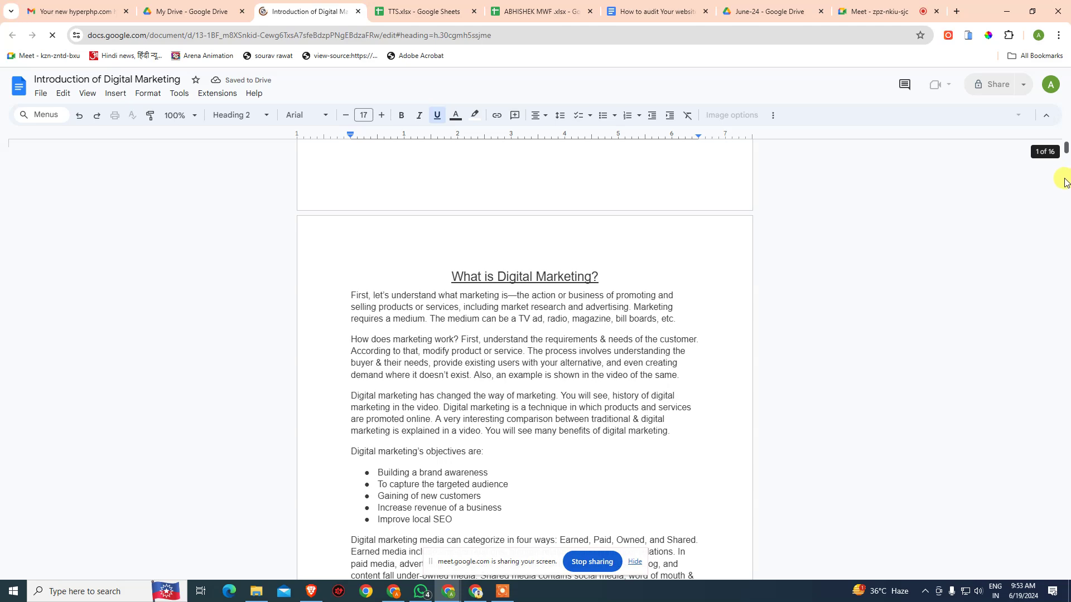
scroll(1065, 183, "down", 5)
scroll(1064, 184, "down", 20)
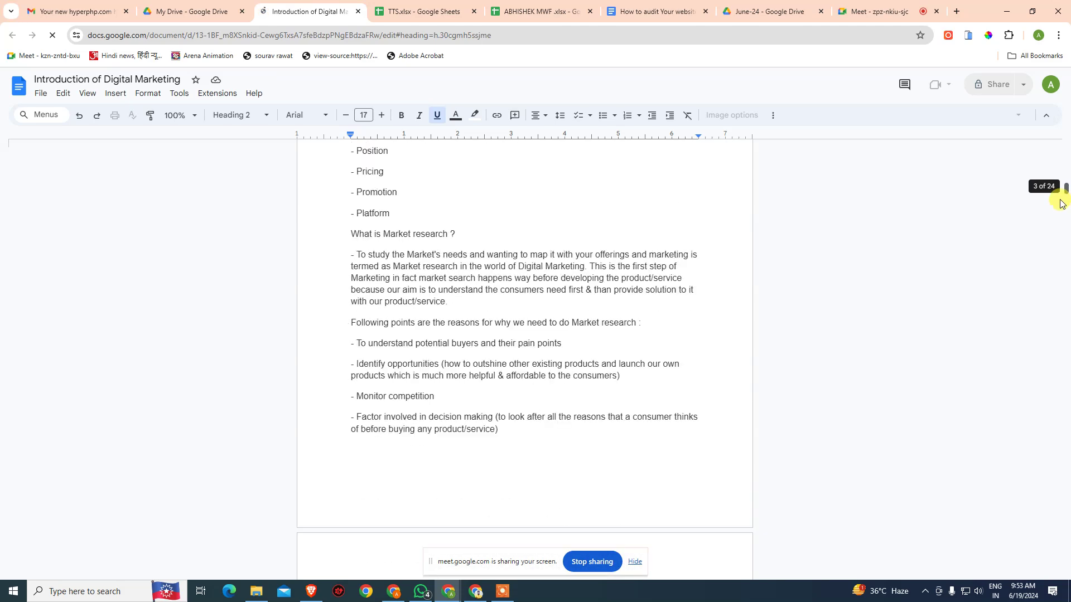
scroll(1054, 253, "down", 5)
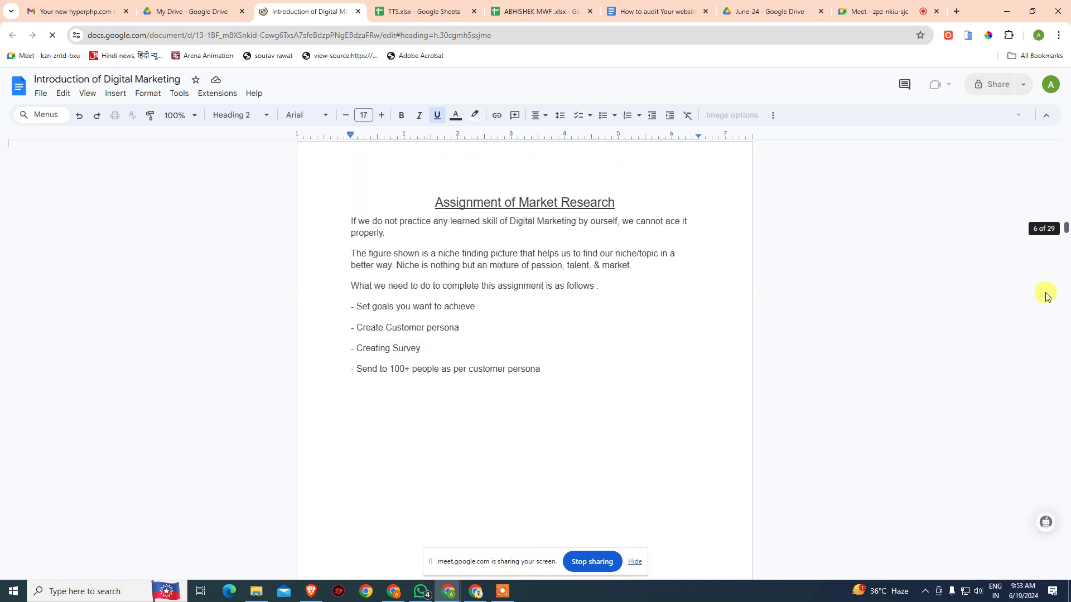
scroll(1044, 280, "down", 20)
scroll(1045, 329, "down", 20)
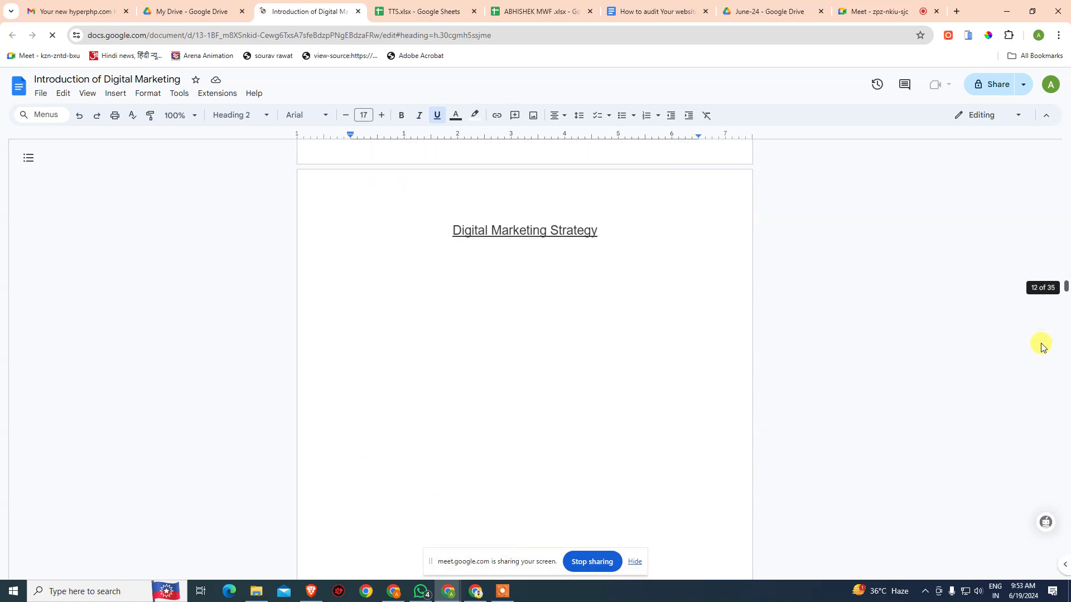
scroll(1036, 364, "down", 20)
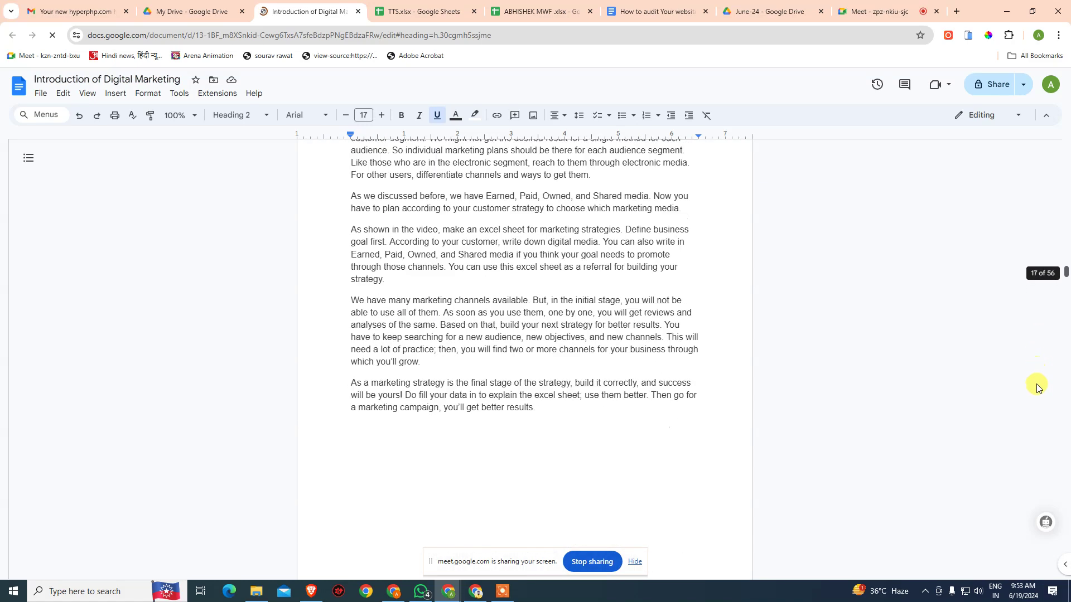
scroll(1038, 405, "down", 20)
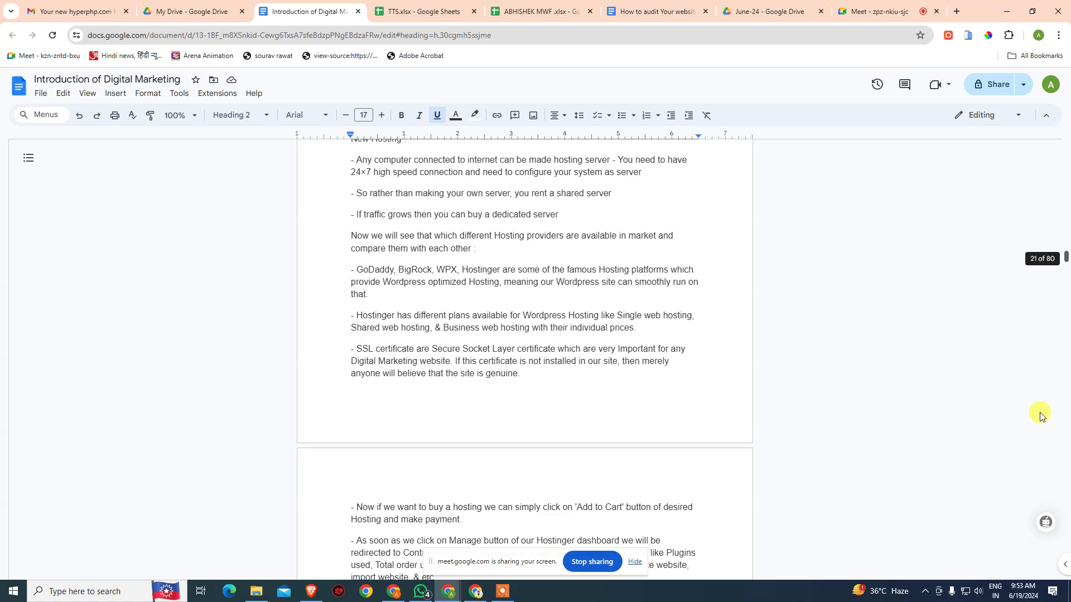
scroll(1039, 433, "down", 20)
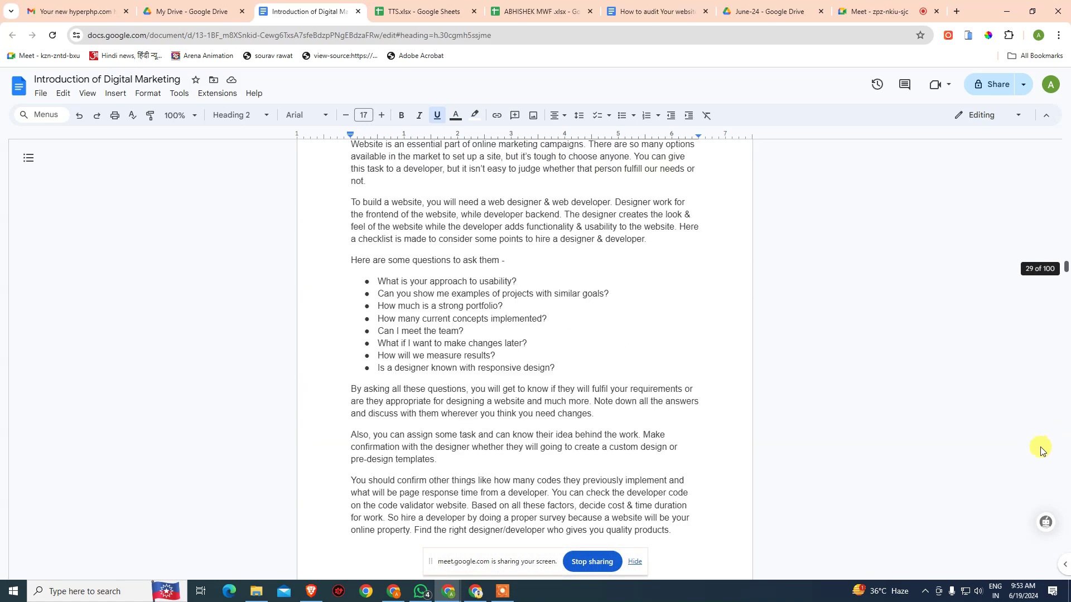
scroll(1040, 446, "down", 20)
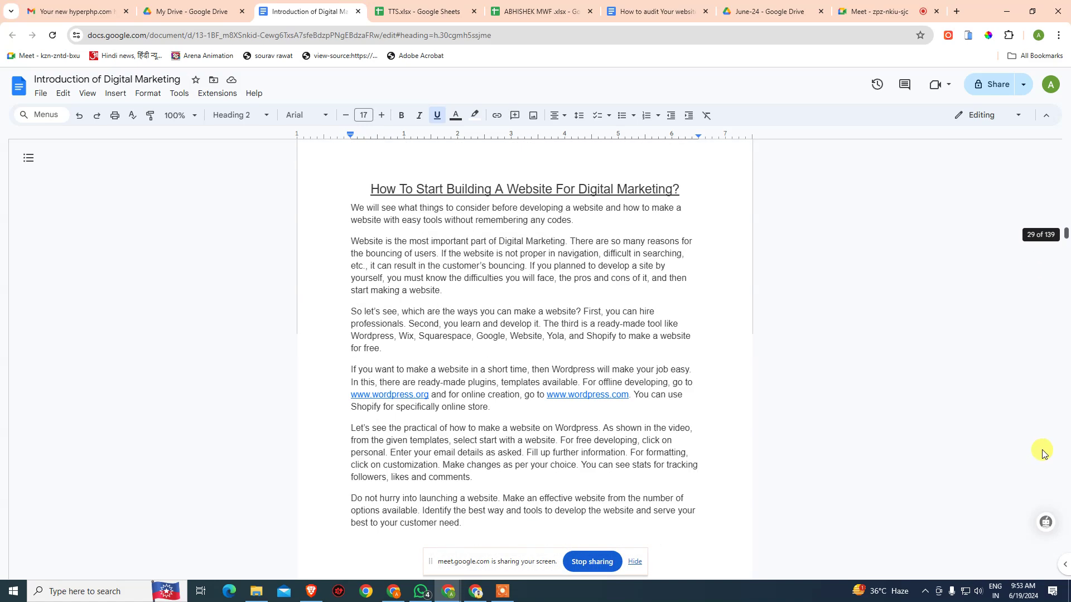
scroll(1044, 462, "down", 15)
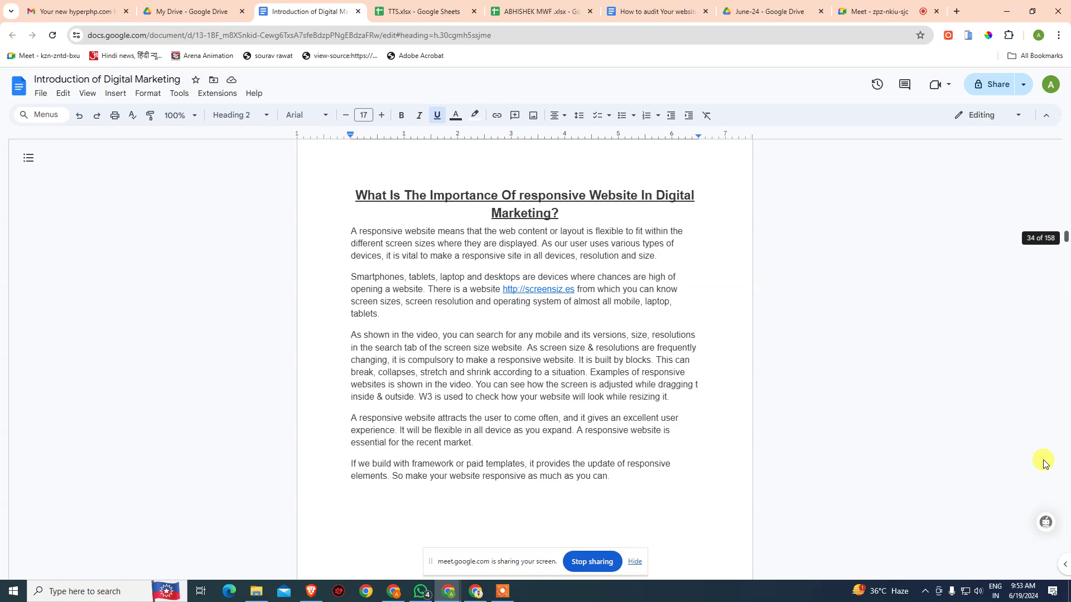
scroll(1045, 463, "down", 20)
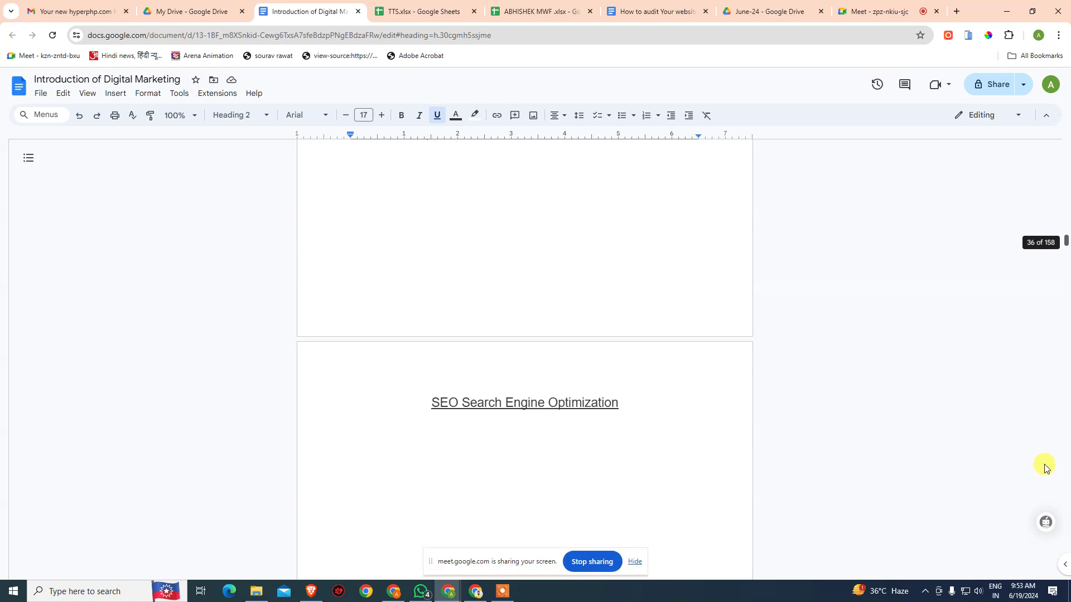
scroll(1044, 474, "down", 20)
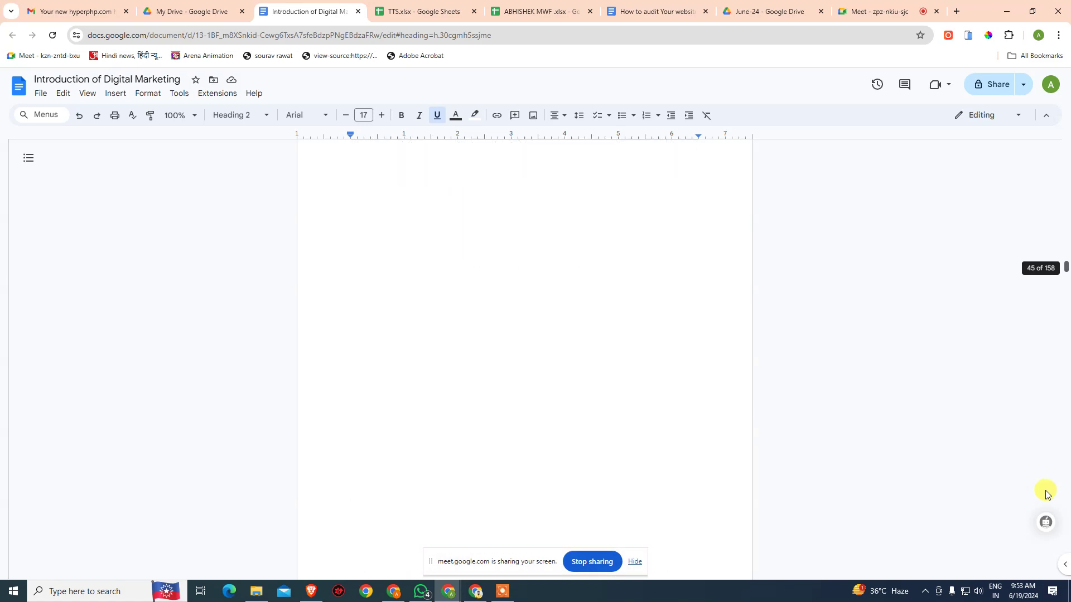
scroll(1045, 492, "down", 5)
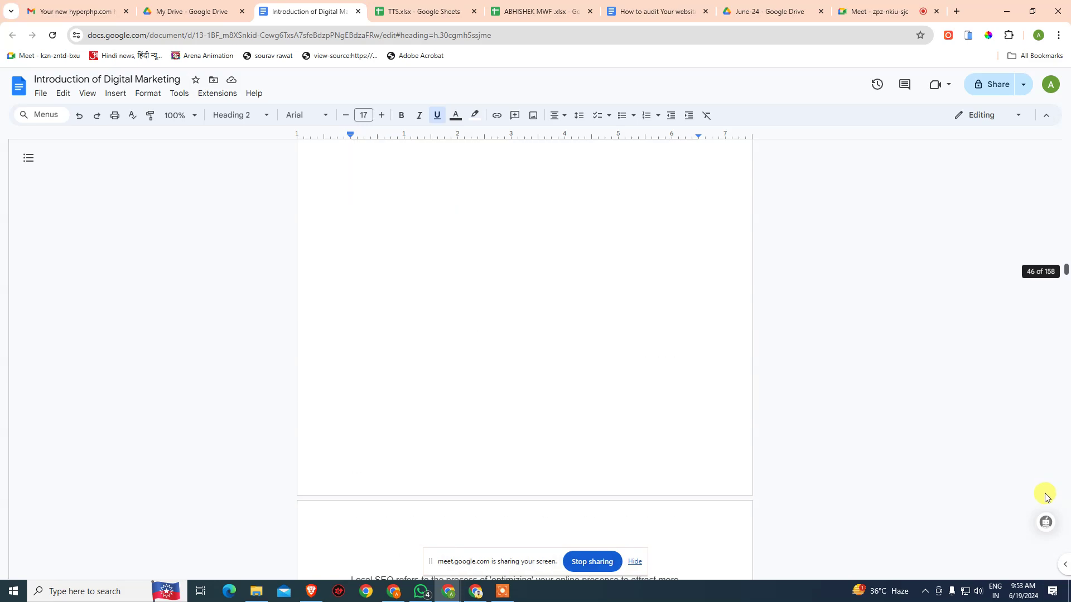
scroll(1044, 494, "down", 20)
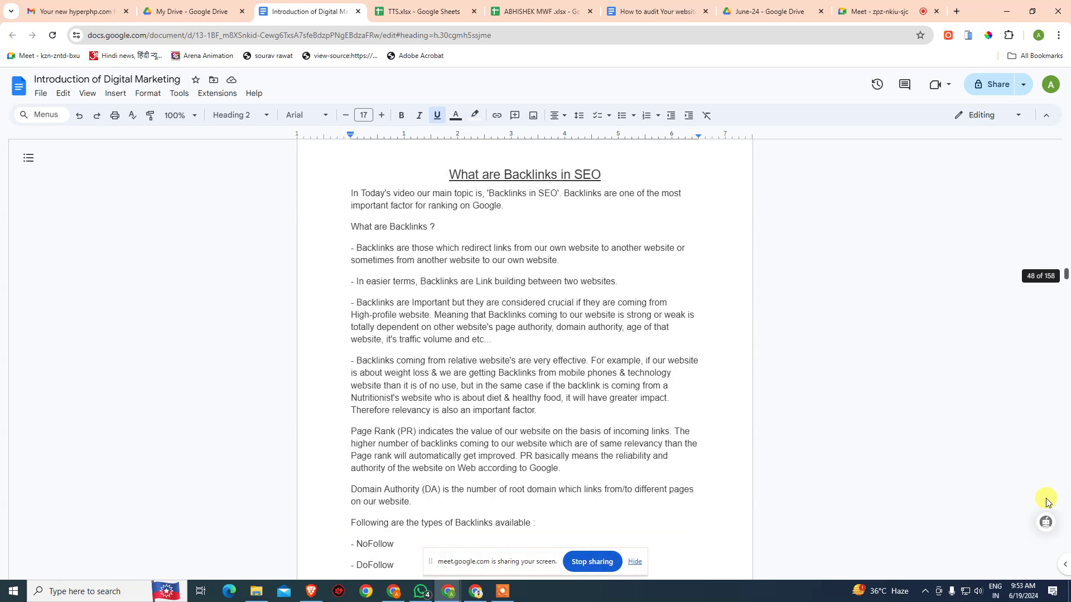
scroll(1046, 509, "down", 20)
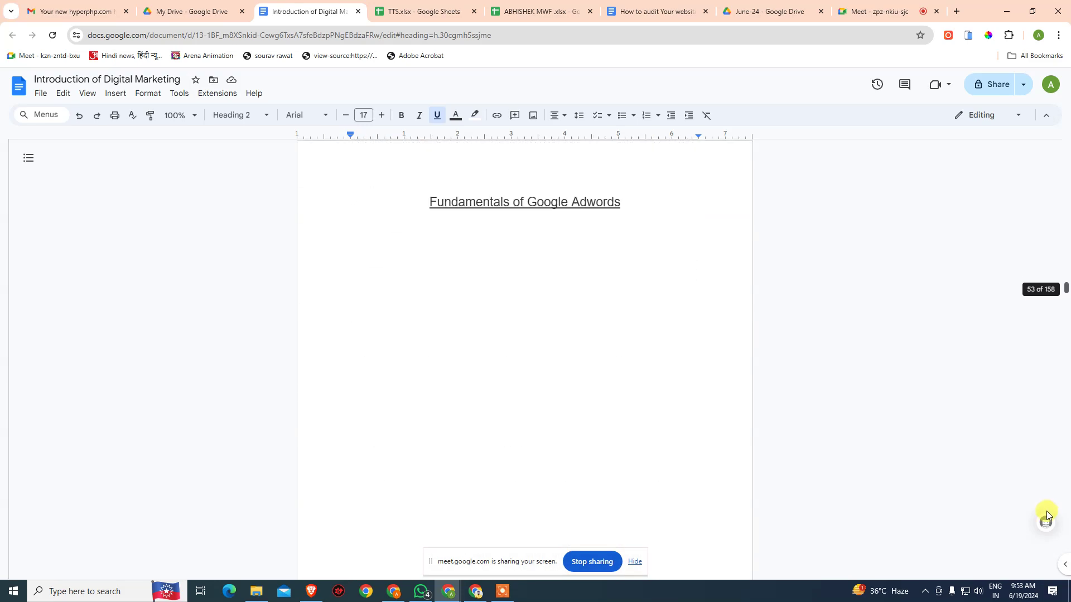
scroll(1047, 526, "down", 20)
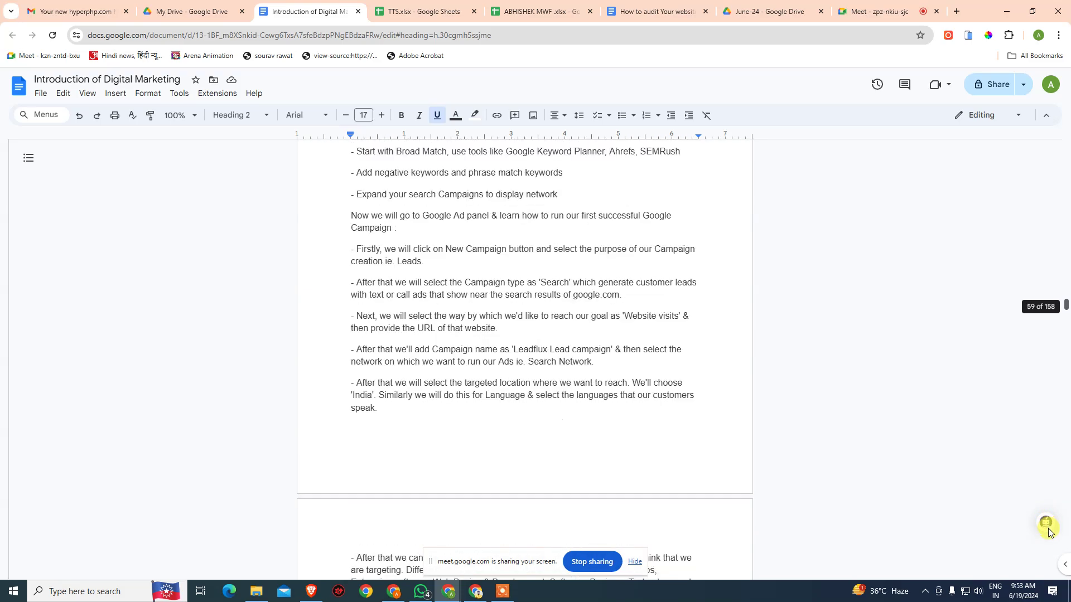
scroll(1047, 540, "down", 15)
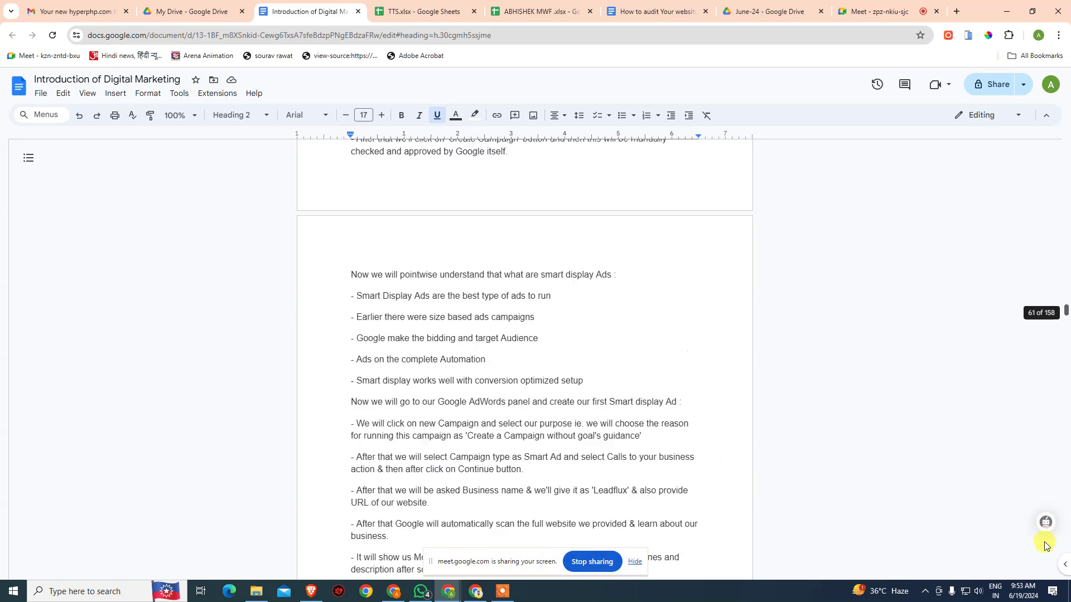
scroll(1045, 549, "down", 20)
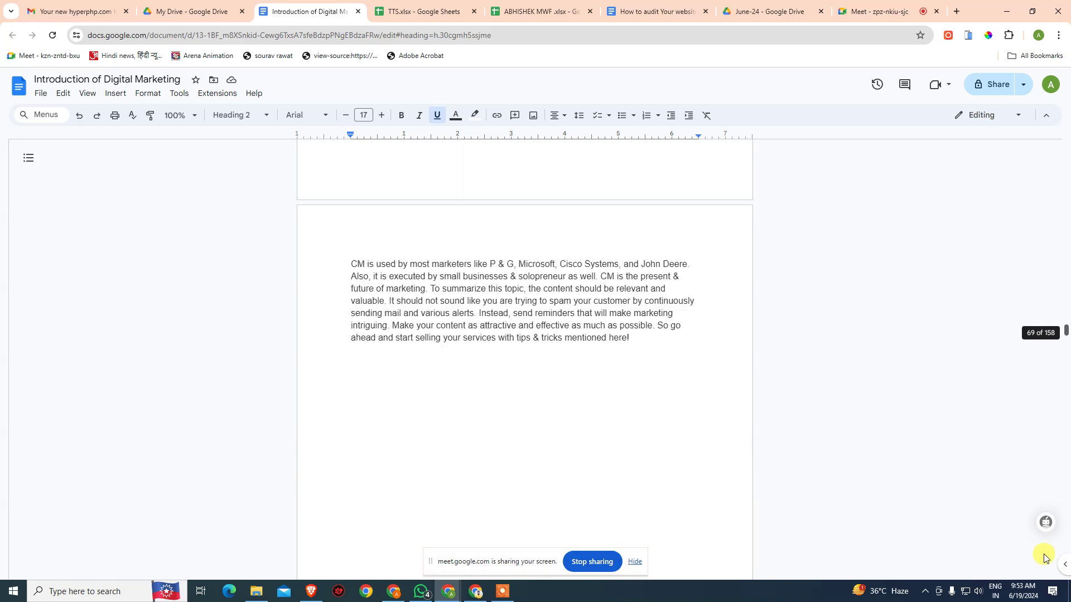
scroll(1064, 346, "down", 20)
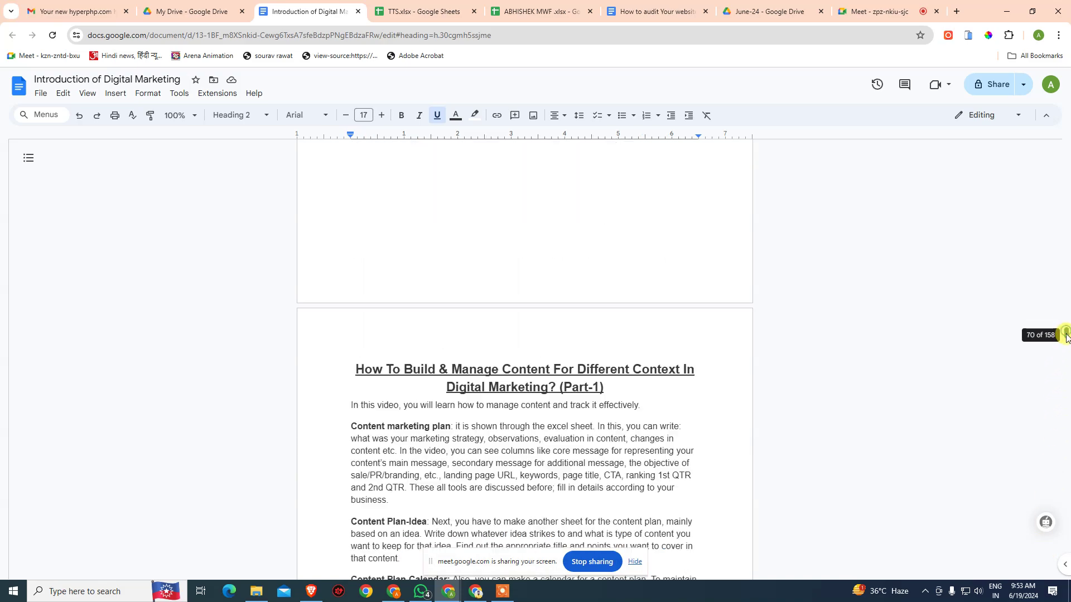
- Go to the "What is Facebook Marketing?" section further on in the document and examine its "Why Facebook ?" points
left_click_drag(1065, 345, 1059, 452)
scroll(956, 337, "down", 2)
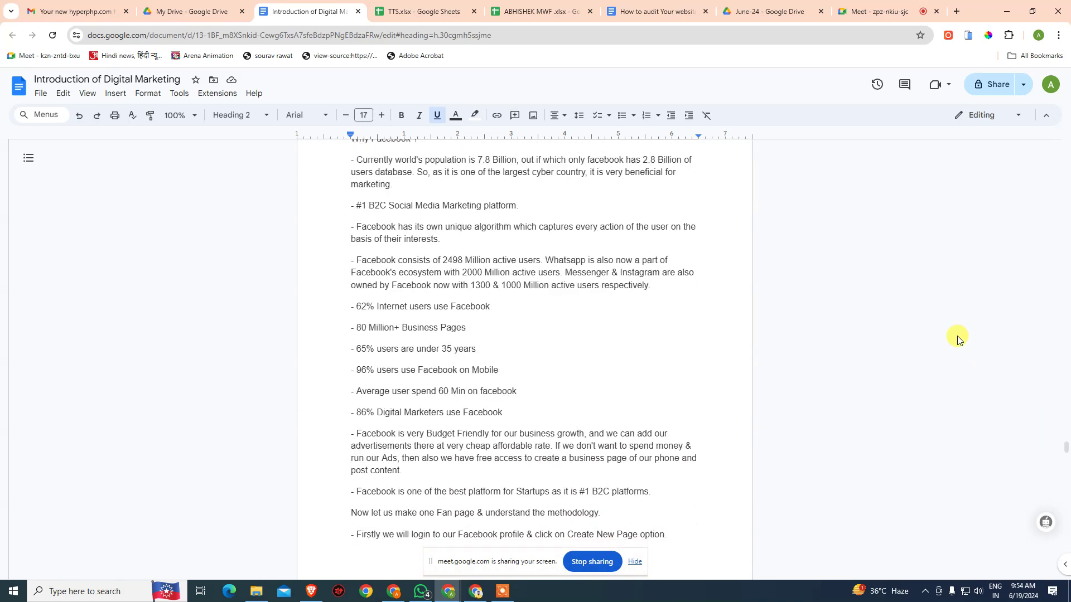
scroll(964, 334, "up", 1)
scroll(964, 333, "up", 1)
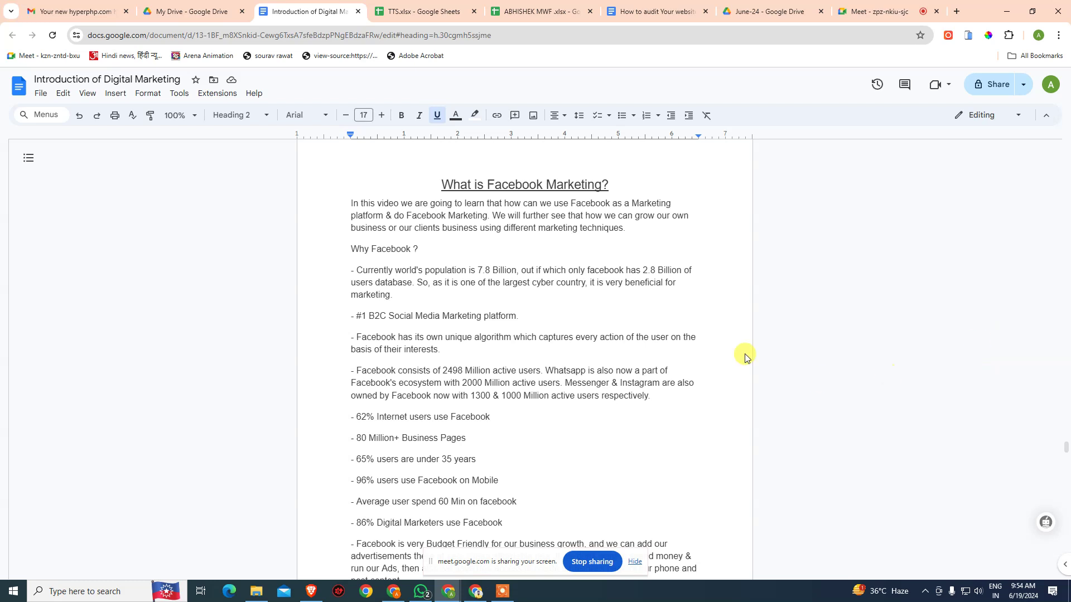
scroll(502, 293, "down", 2)
scroll(458, 234, "up", 1)
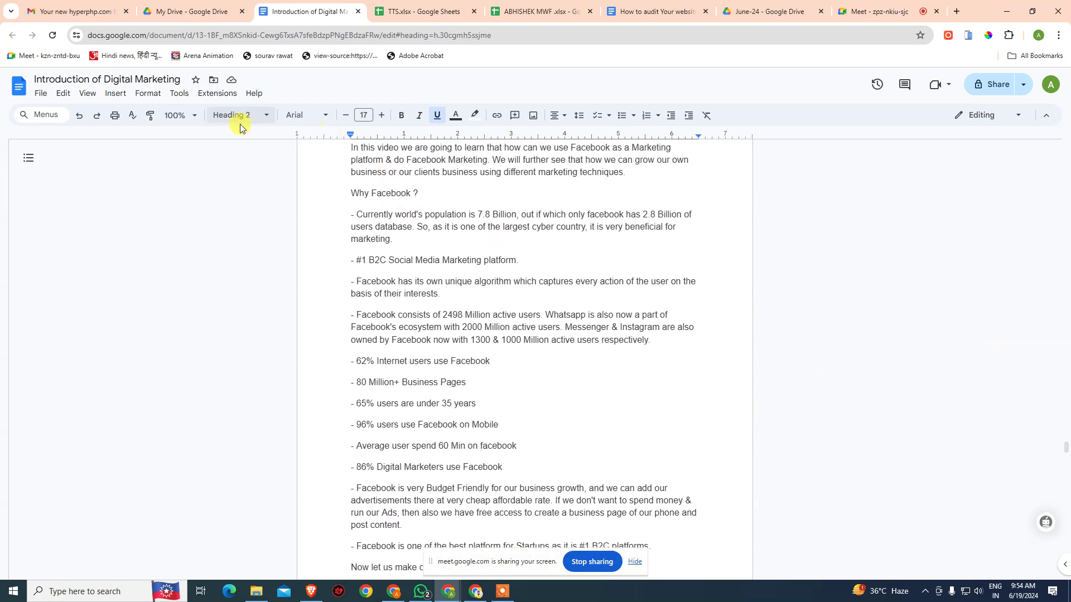
scroll(250, 169, "up", 1)
- Set the document zoom to 125% and read the "Why Facebook ?" list down to the Fan page instructions
left_click(180, 115)
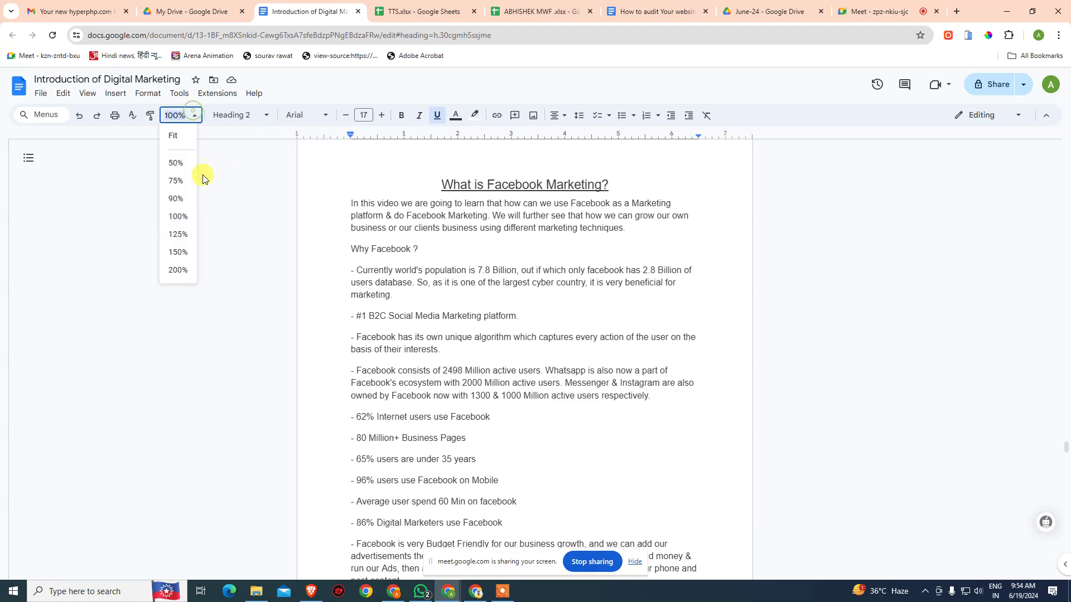
left_click(186, 238)
scroll(595, 285, "down", 5)
scroll(598, 288, "up", 1)
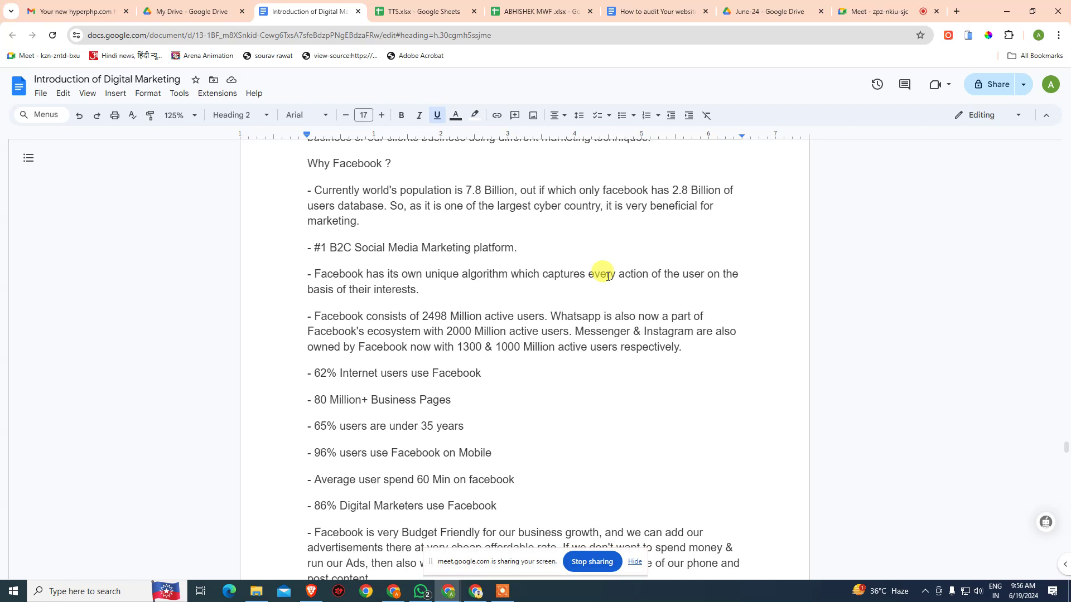
scroll(616, 256, "down", 2)
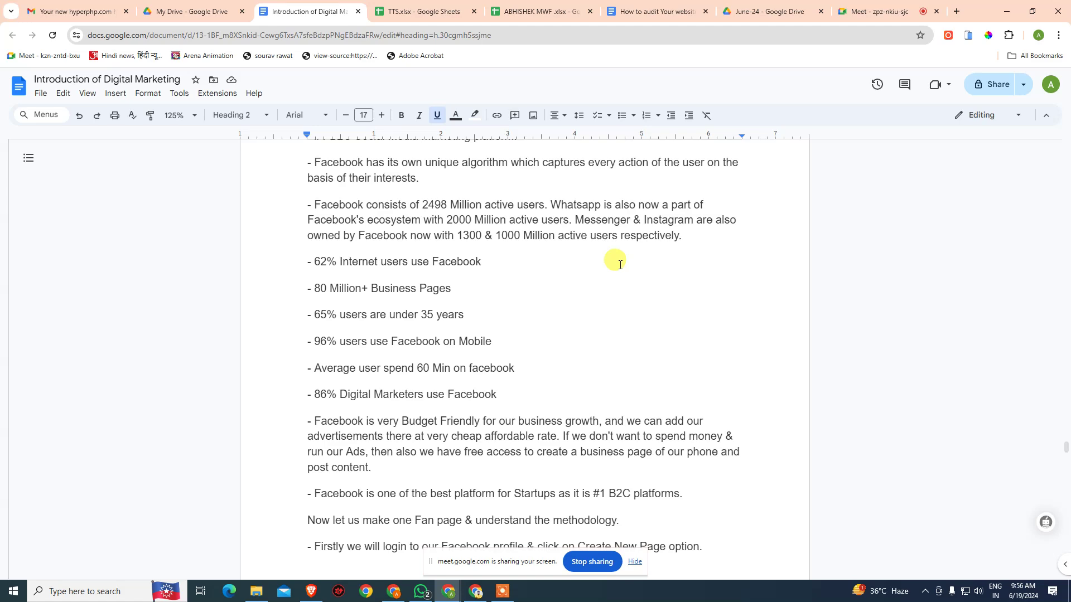
scroll(602, 279, "down", 2)
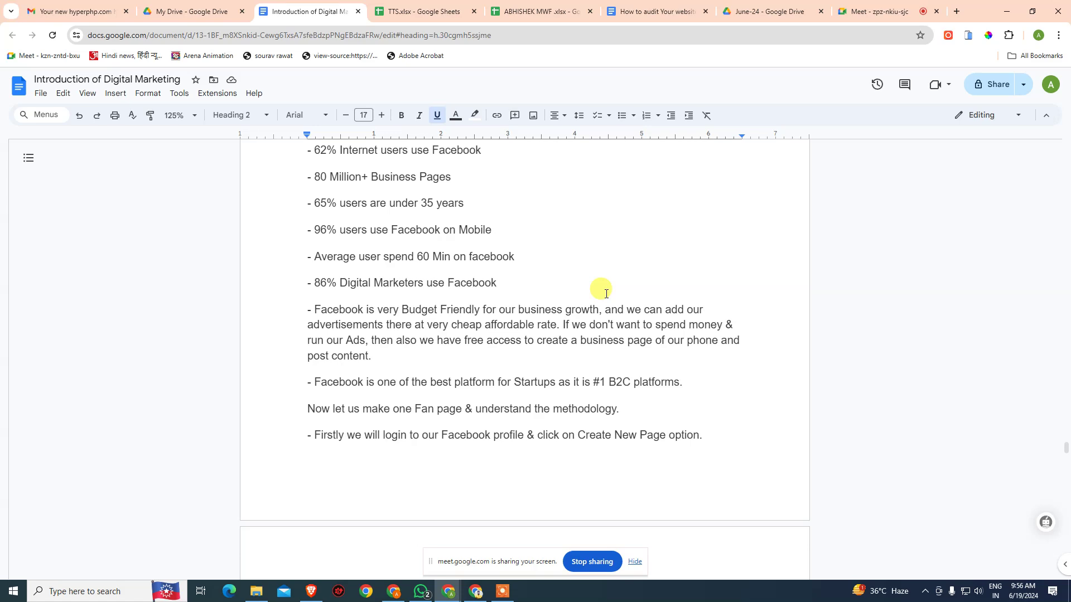
scroll(655, 284, "down", 6)
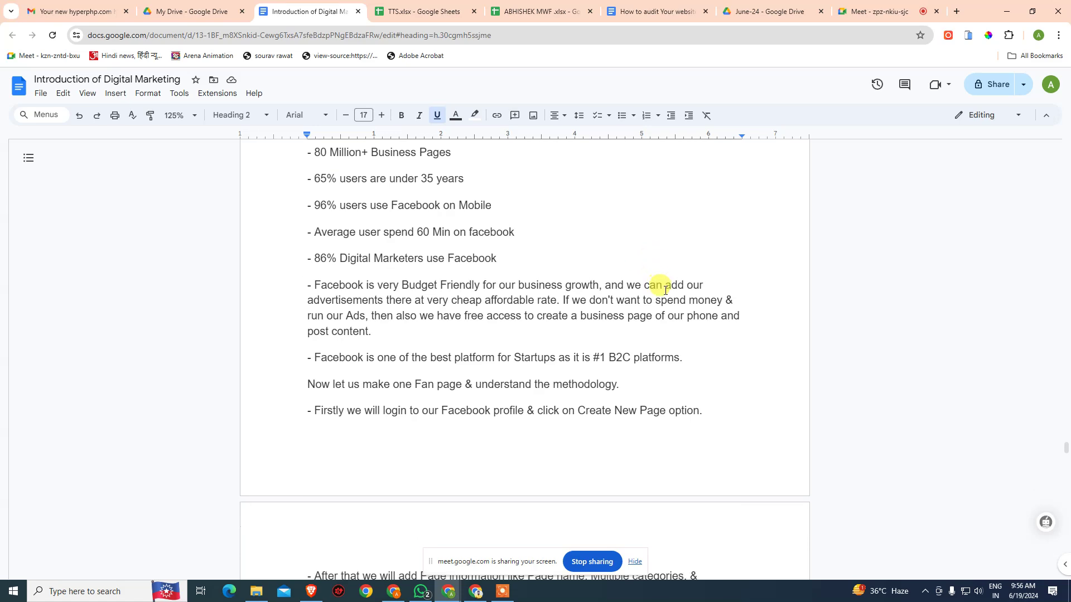
- Skim the Fan page creation steps in the document, open Facebook in a new browser tab and log out of the account
scroll(672, 296, "down", 1)
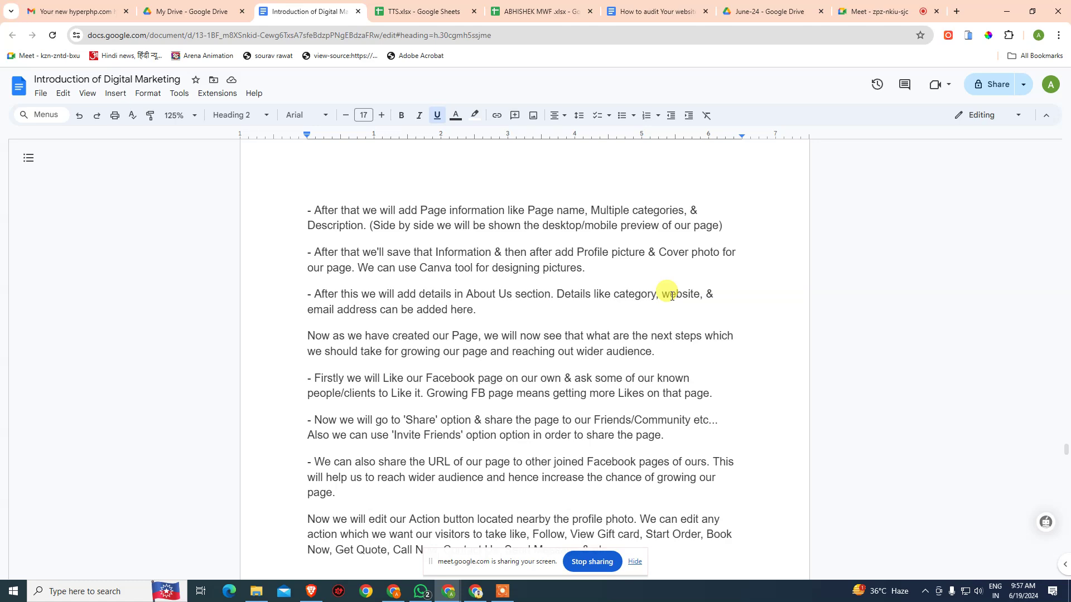
left_click(957, 11)
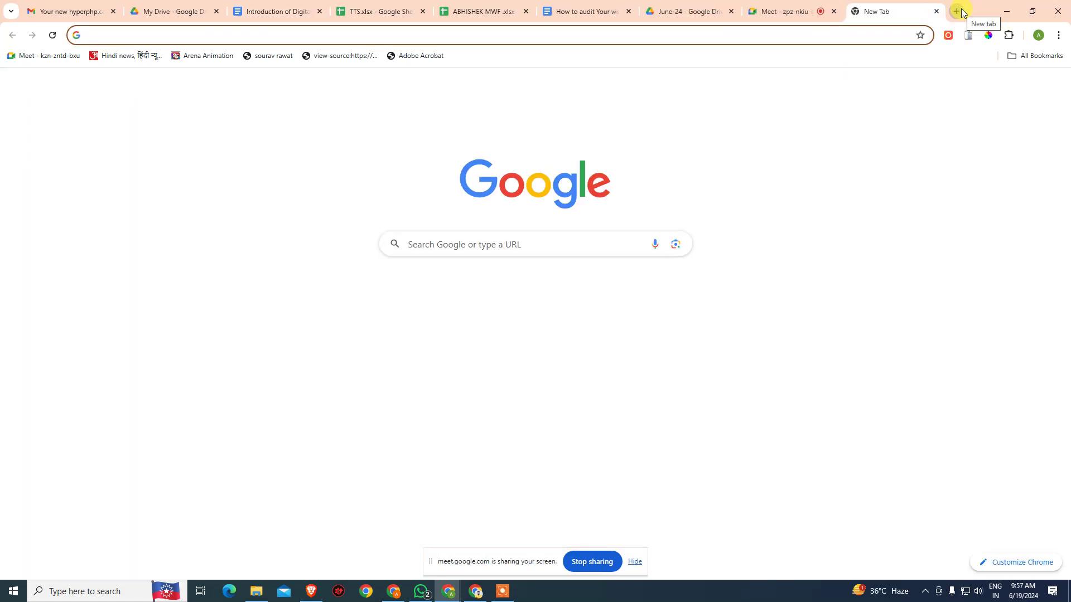
type("fa")
key("Return")
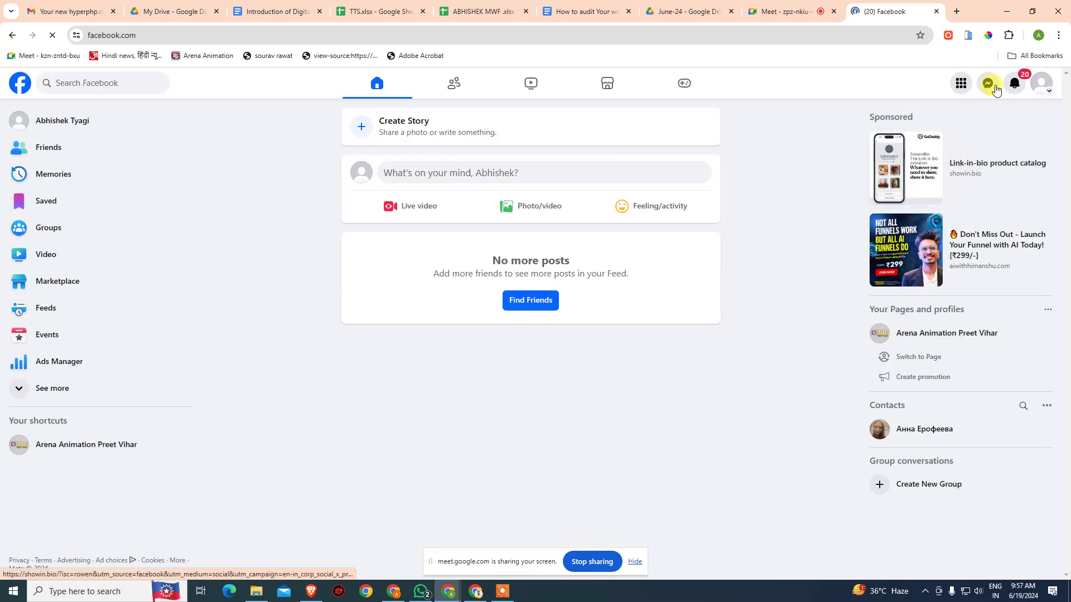
left_click(1042, 85)
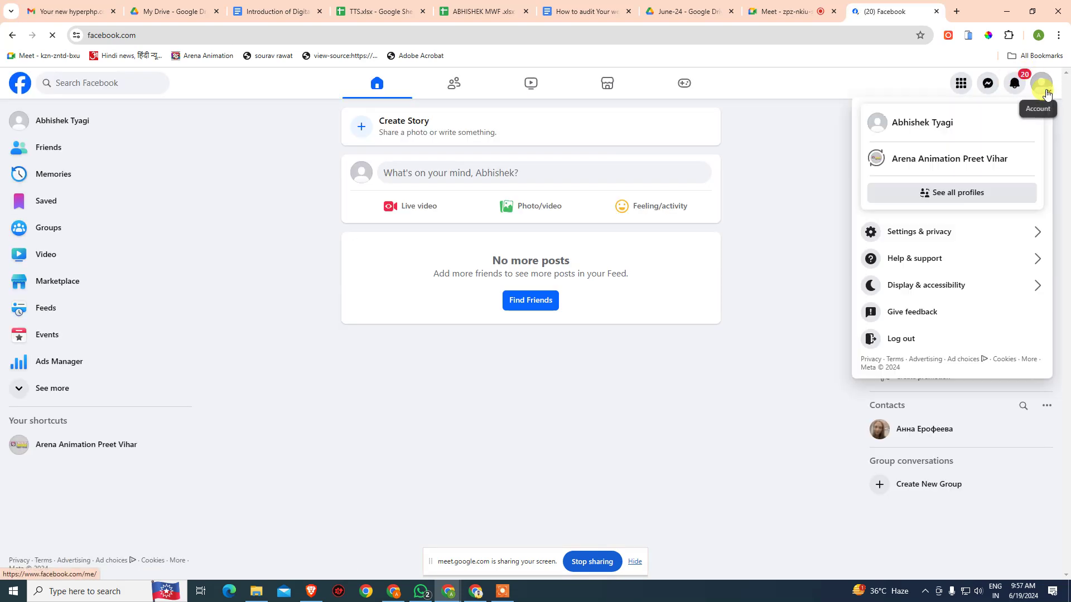
left_click(903, 339)
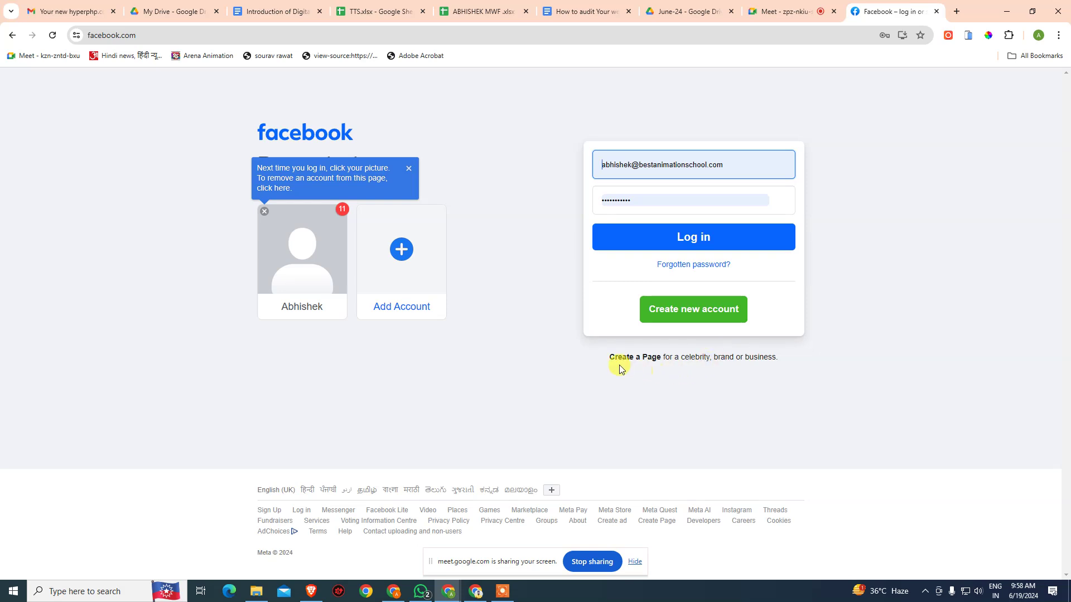
- Highlight the "Create a Page for a celebrity, brand or business" line, open its link and close the login pop-up
left_click_drag(779, 357, 604, 354)
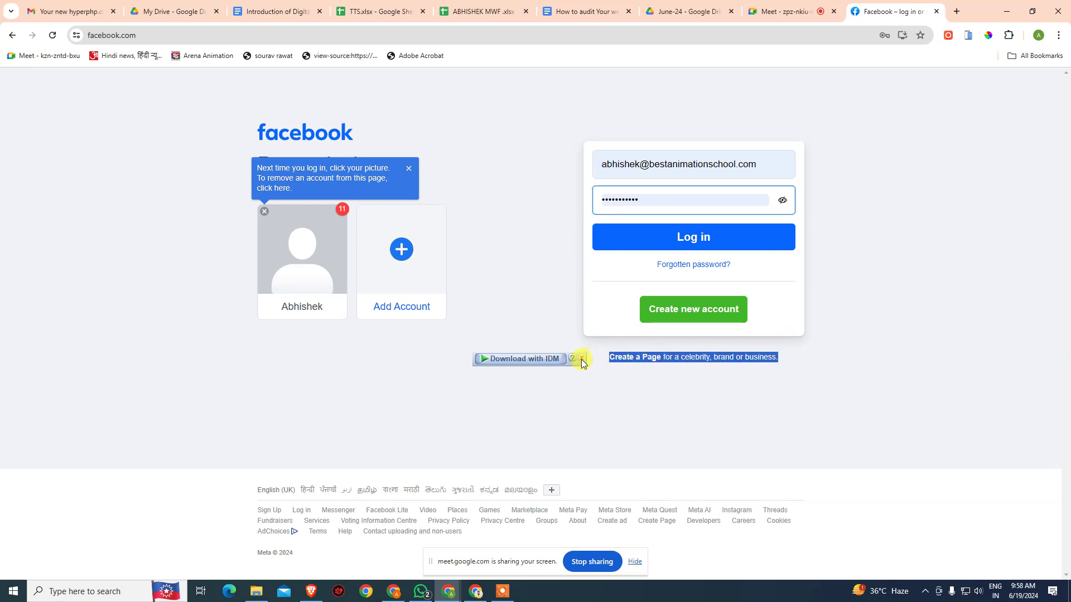
left_click(581, 363)
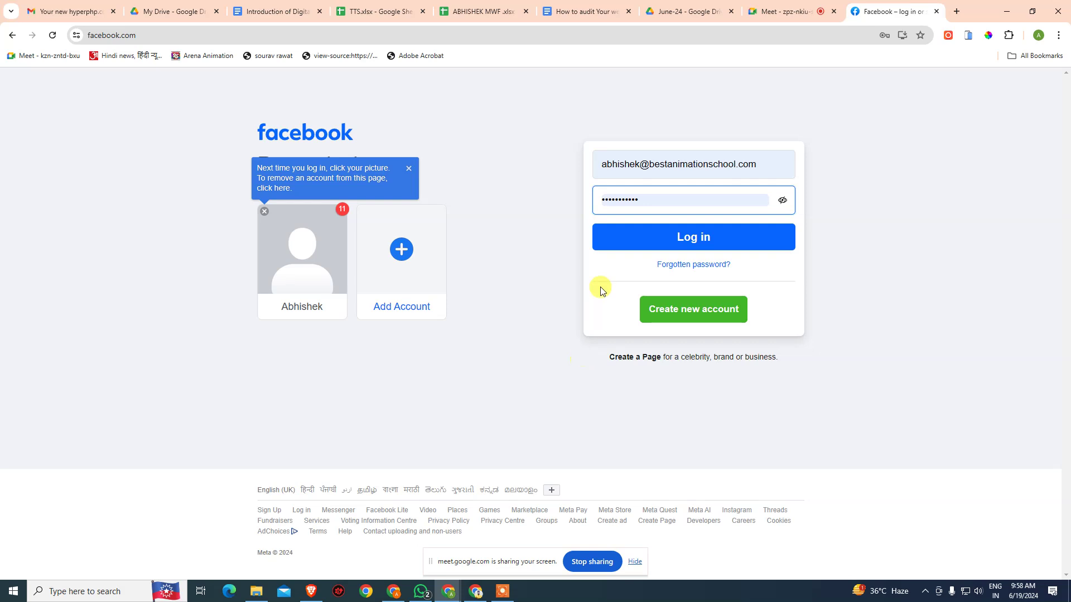
left_click(636, 362)
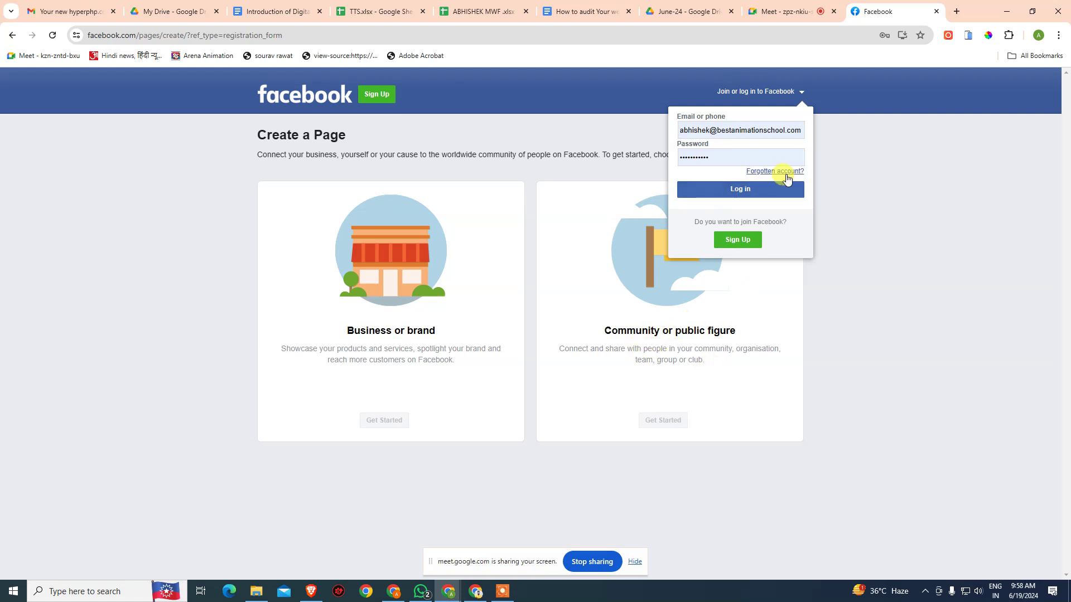
left_click(867, 157)
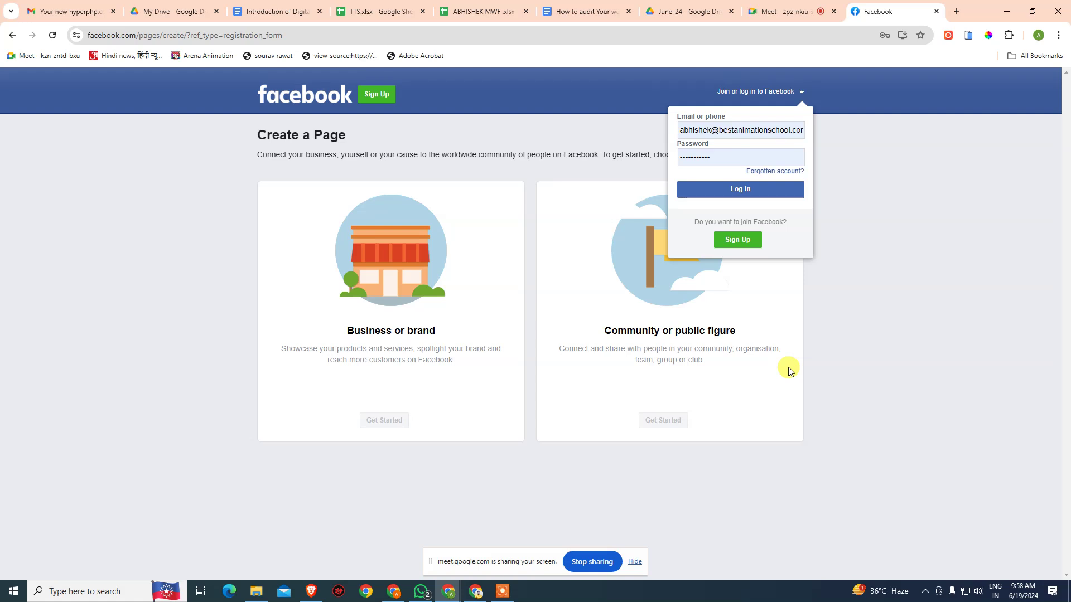
left_click(798, 93)
- Read the Create a Page introduction and try to get started with the Business or brand and Community or public figure categories
left_click_drag(258, 154, 419, 162)
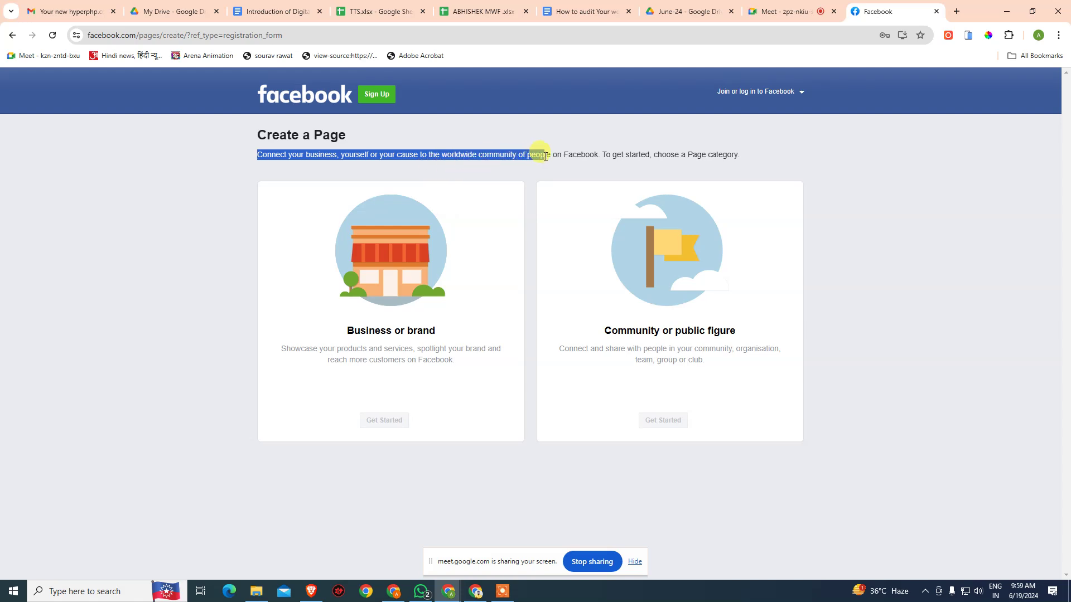
left_click_drag(594, 158, 716, 172)
left_click(753, 168)
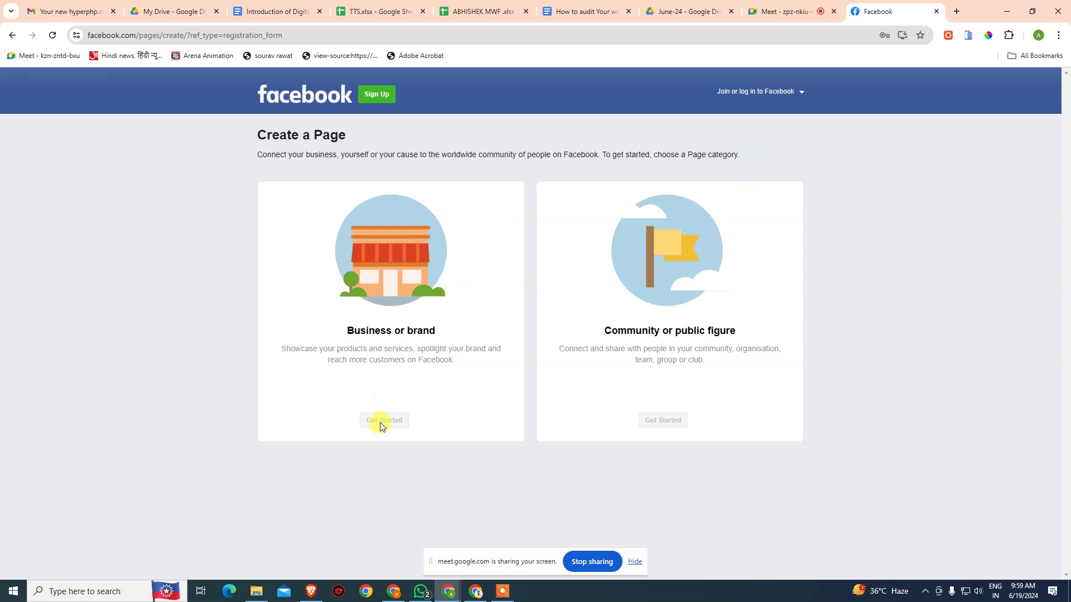
left_click(682, 416)
left_click(361, 394)
left_click(411, 397)
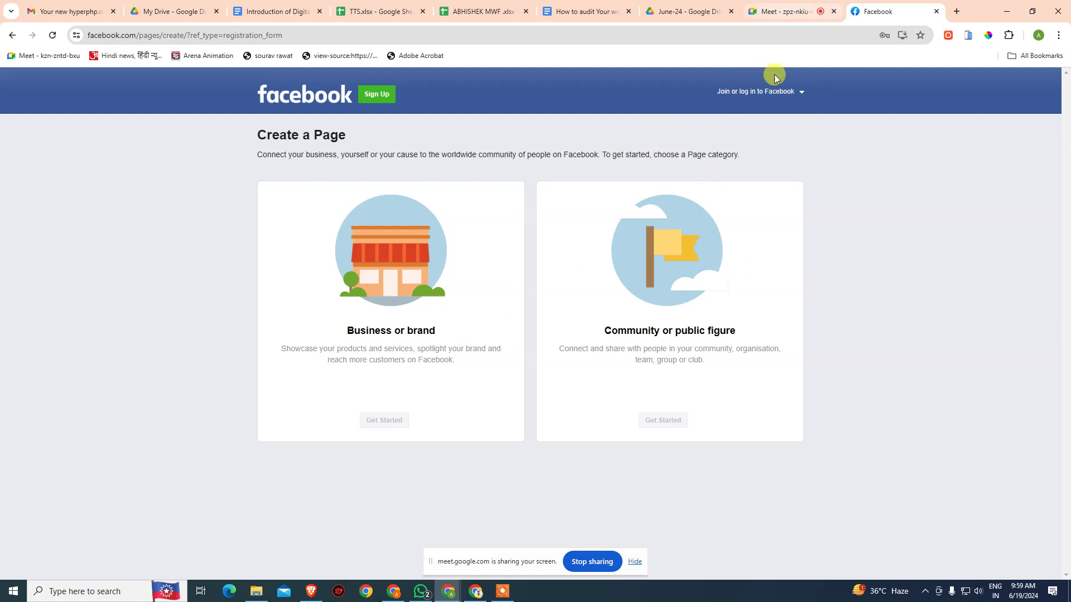
- Return to the Facebook login page, log in with the saved credentials and open the personal profile
left_click(17, 36)
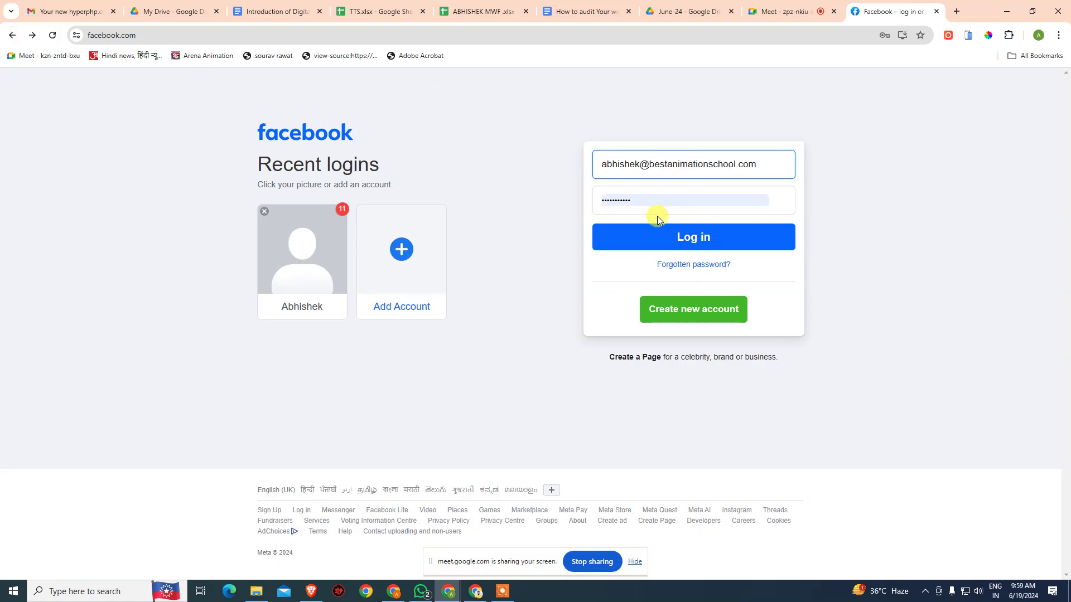
left_click(659, 234)
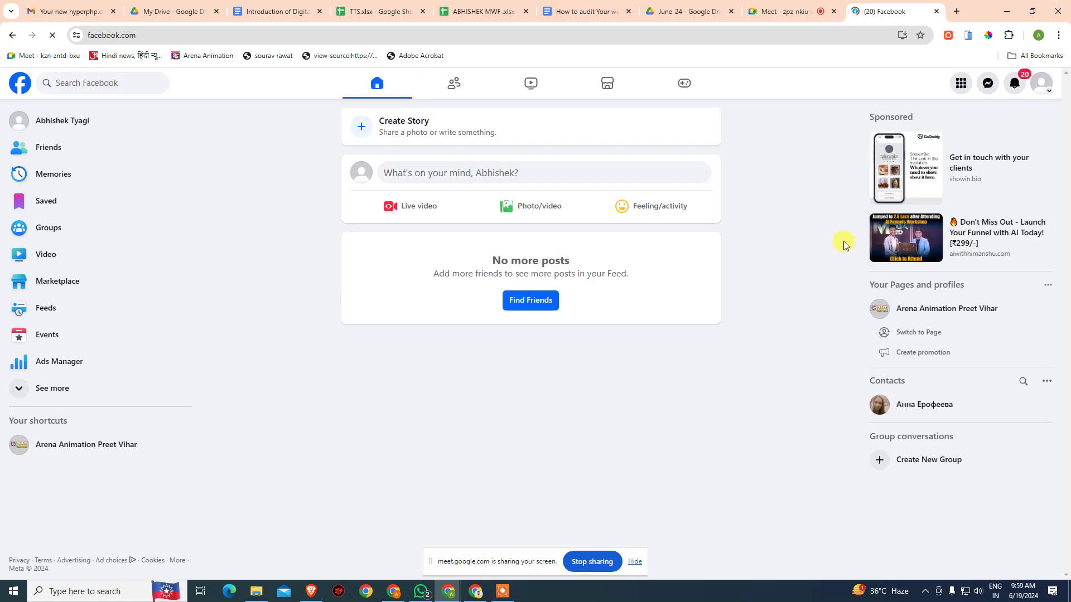
left_click(1046, 94)
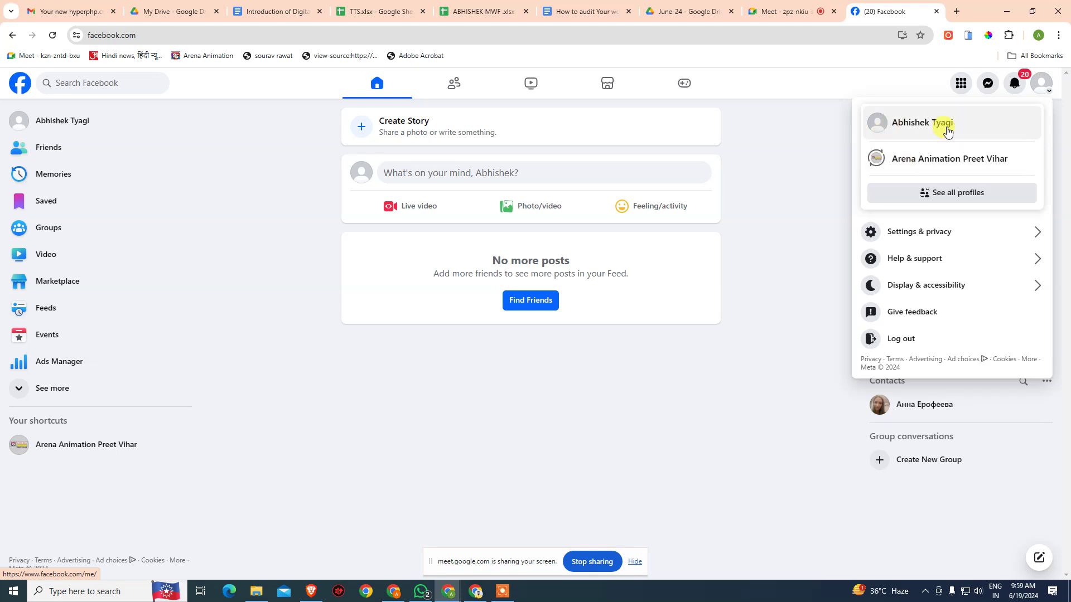
left_click(928, 126)
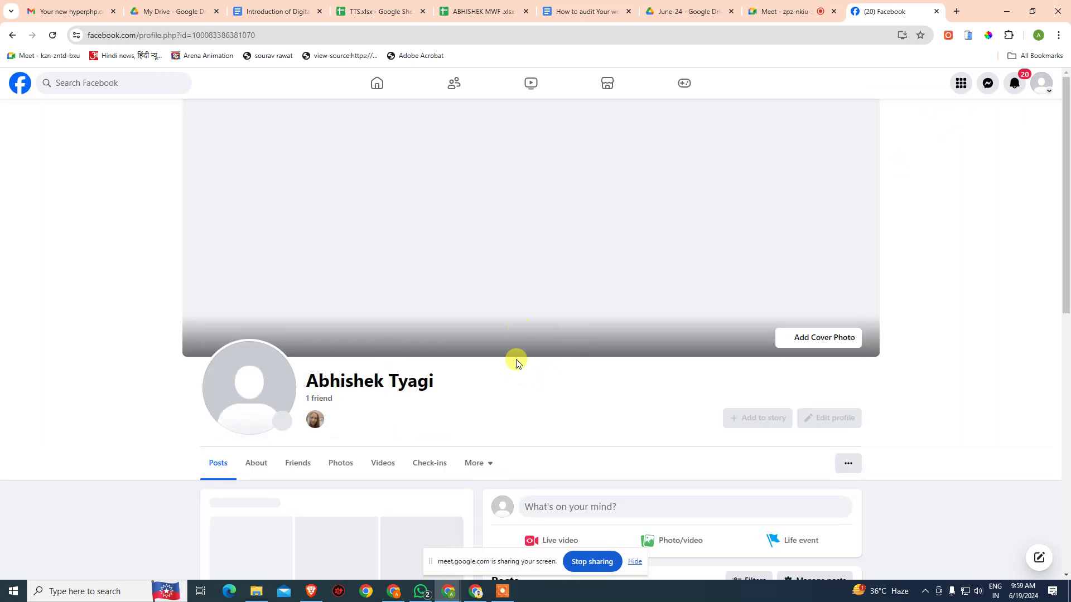
- Switch to the Arena Animation Preet Vihar page and look over its profile and account options
left_click(1039, 92)
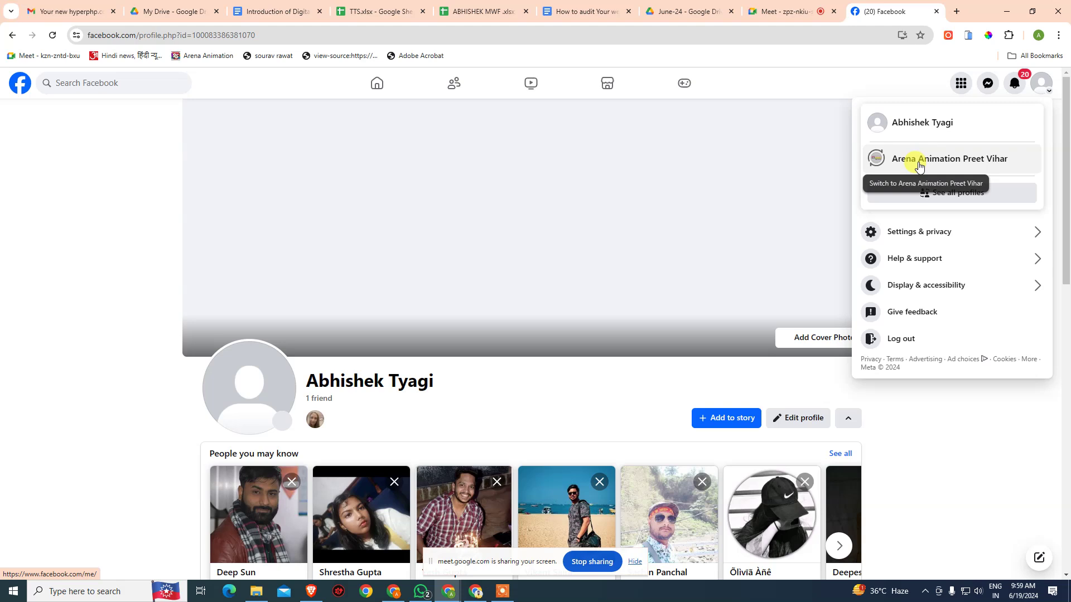
left_click(921, 160)
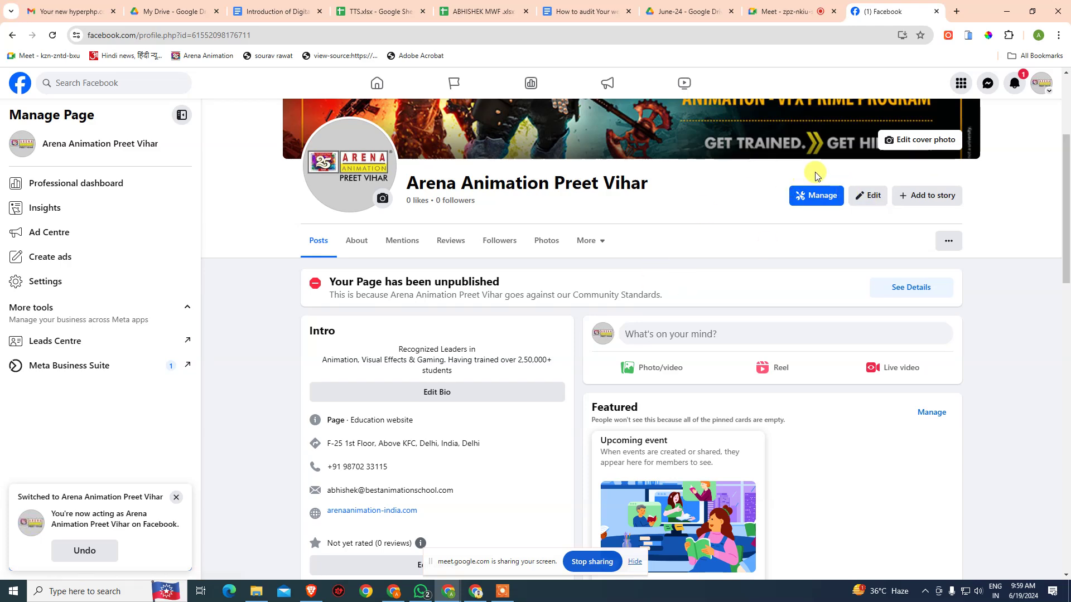
left_click(1041, 84)
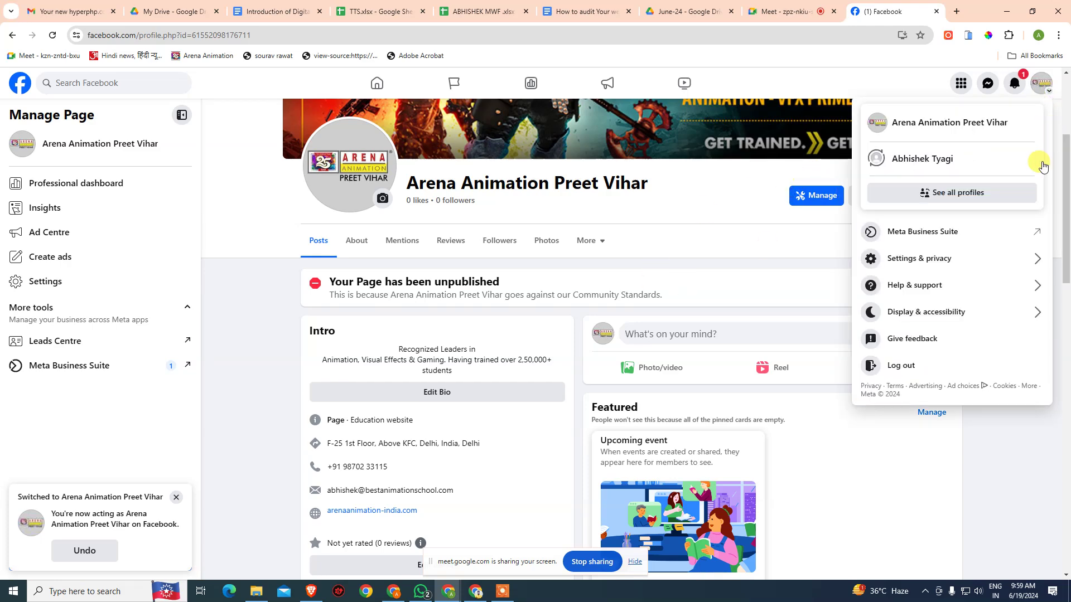
scroll(964, 282, "down", 4)
scroll(767, 263, "up", 5)
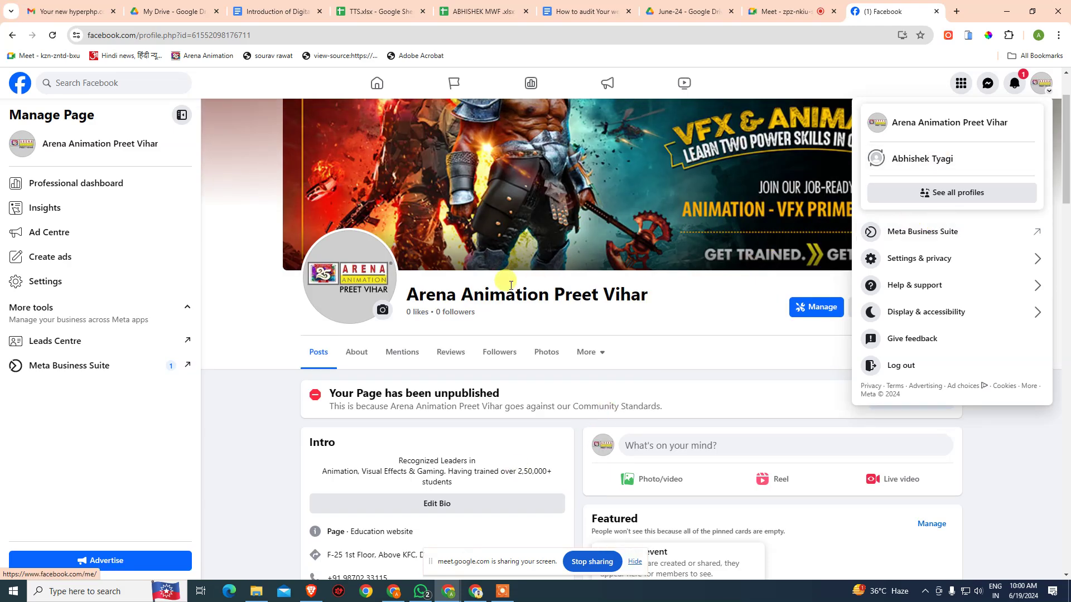
left_click(267, 431)
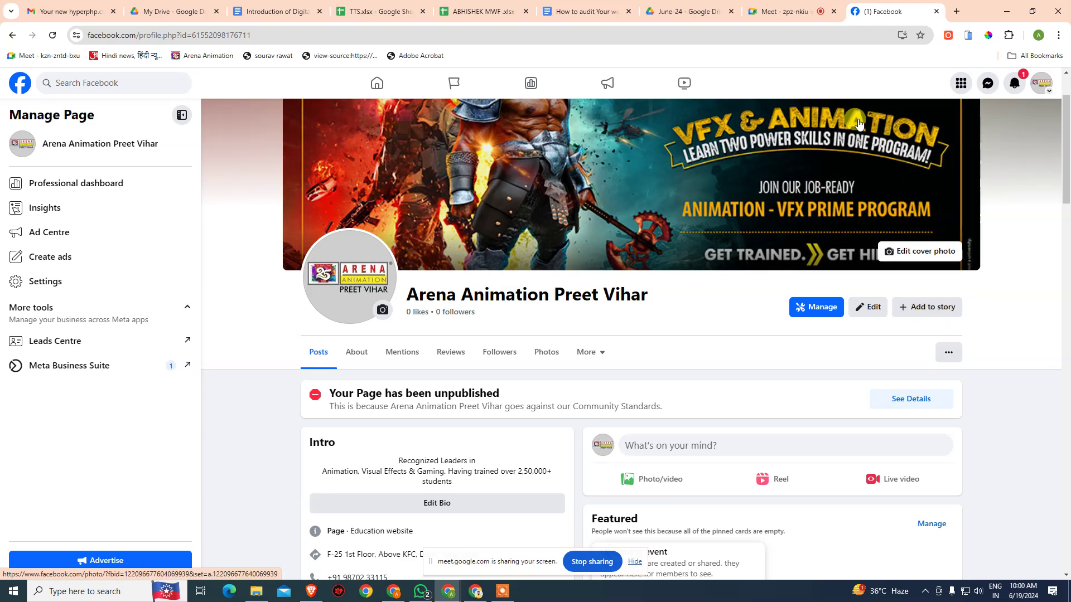
left_click(1040, 85)
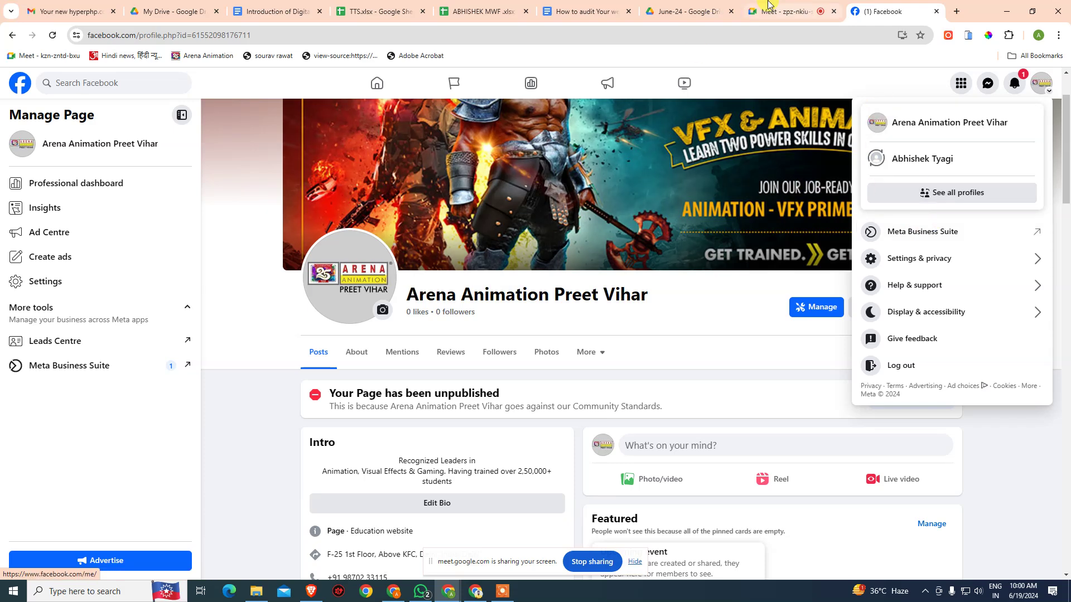
- Consult the notes on adding Page information in the Introduction of Digital Marketing document and return to Facebook
left_click(554, 11)
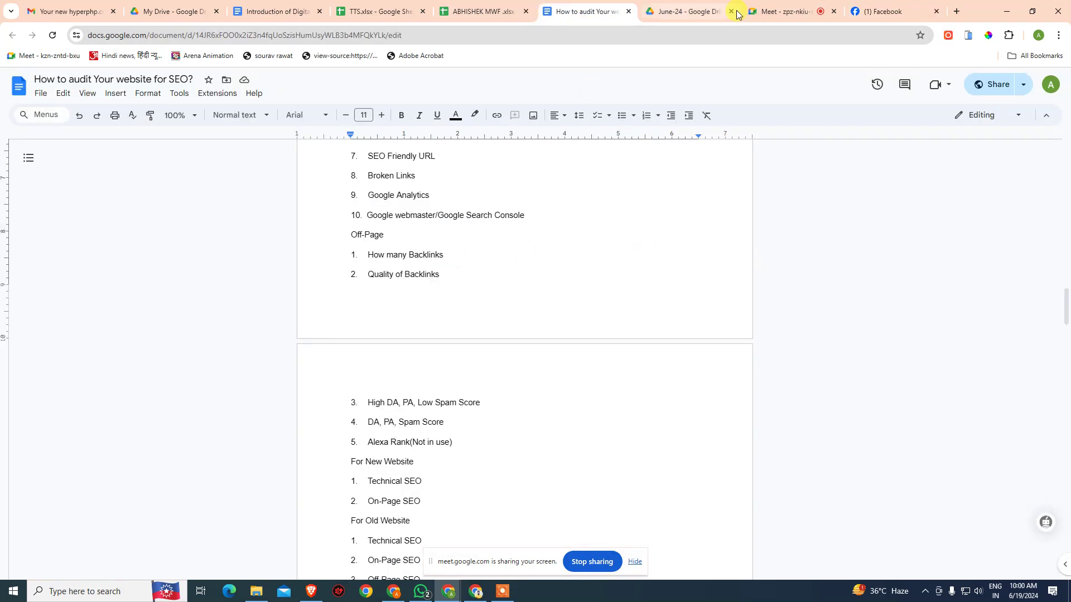
left_click(262, 12)
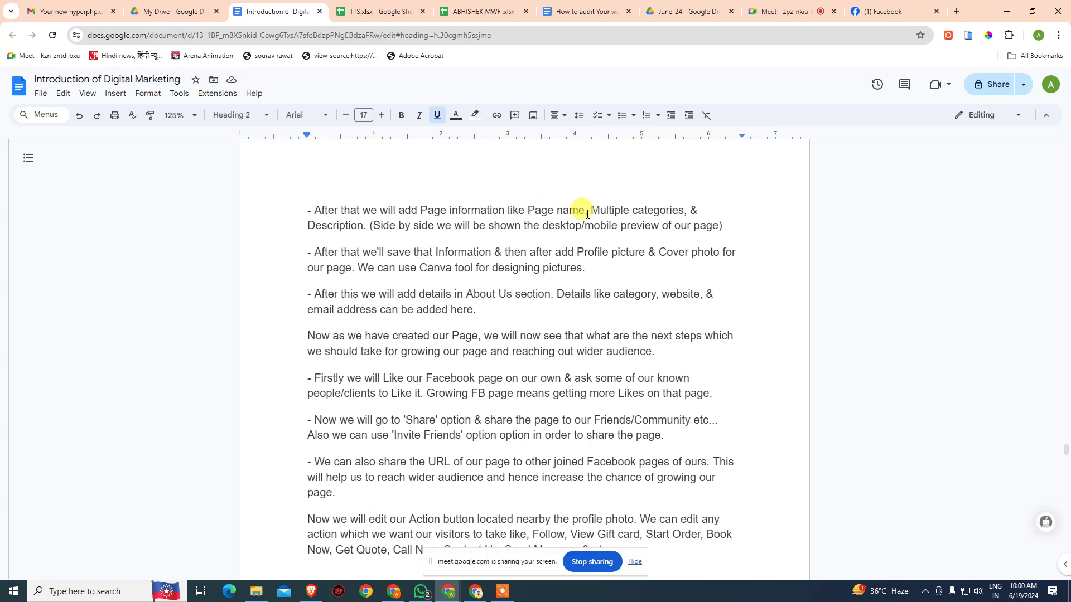
left_click(899, 7)
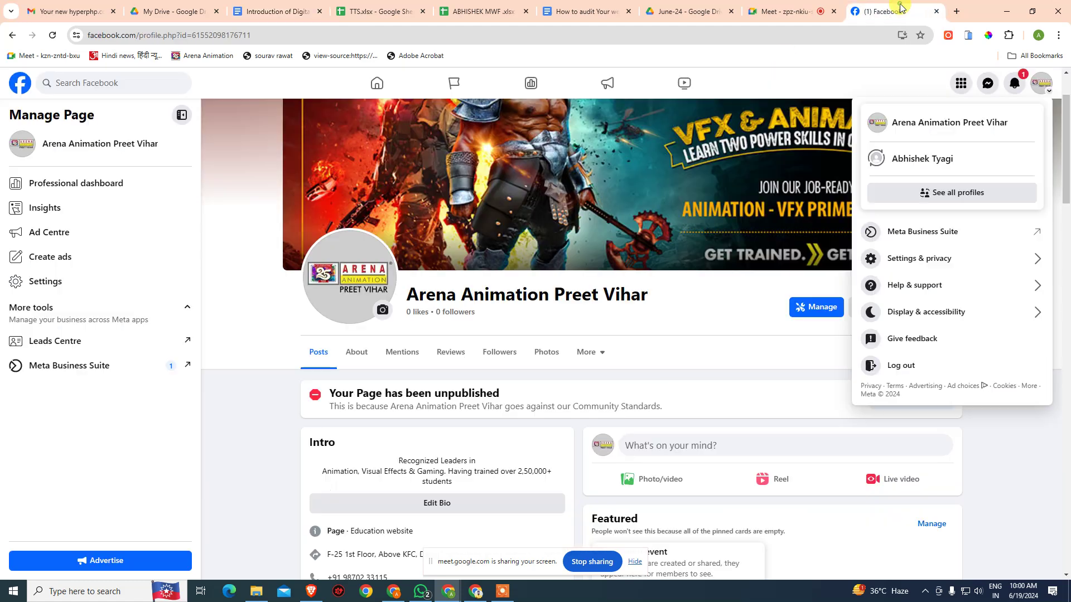
- Load facebook.com in another browser tab and open the Pages section that lists the managed pages
left_click(955, 11)
type("FACEBOOK.COM")
key("Return")
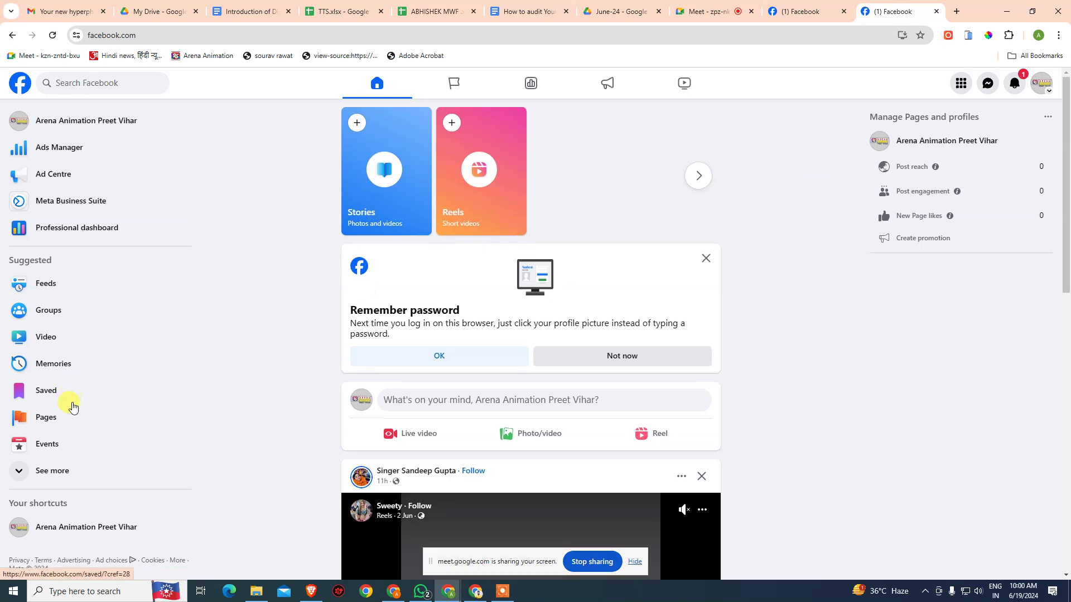
scroll(70, 413, "down", 3)
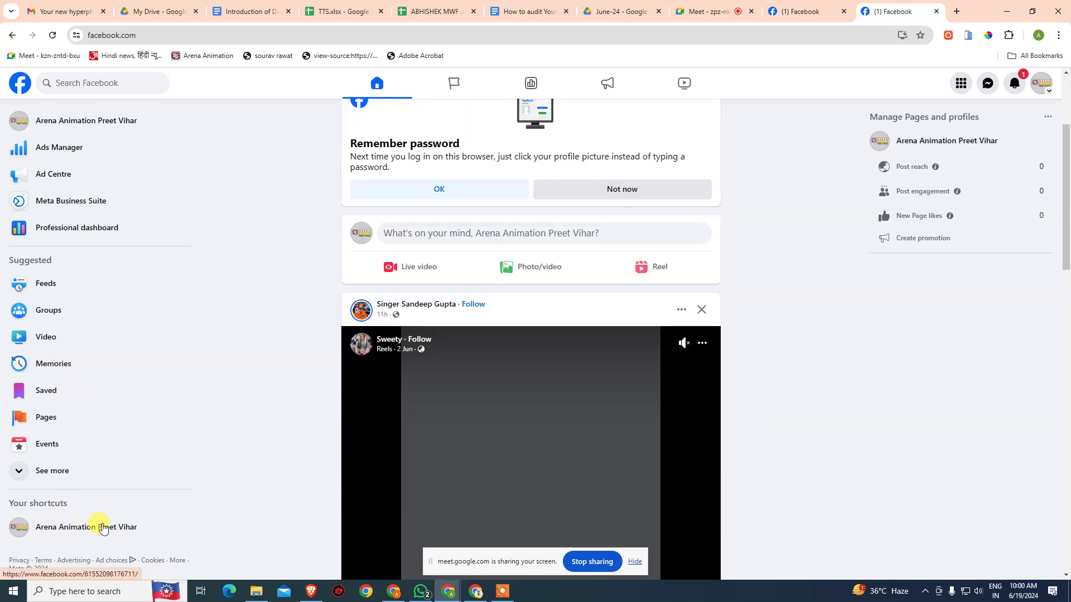
scroll(123, 530, "down", 4)
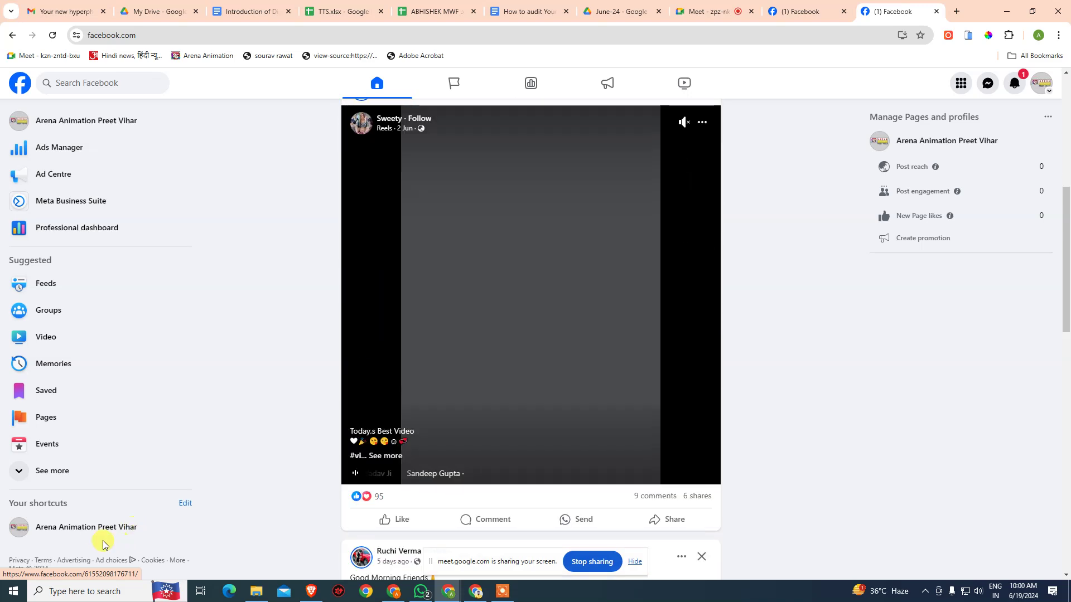
scroll(67, 502, "up", 2)
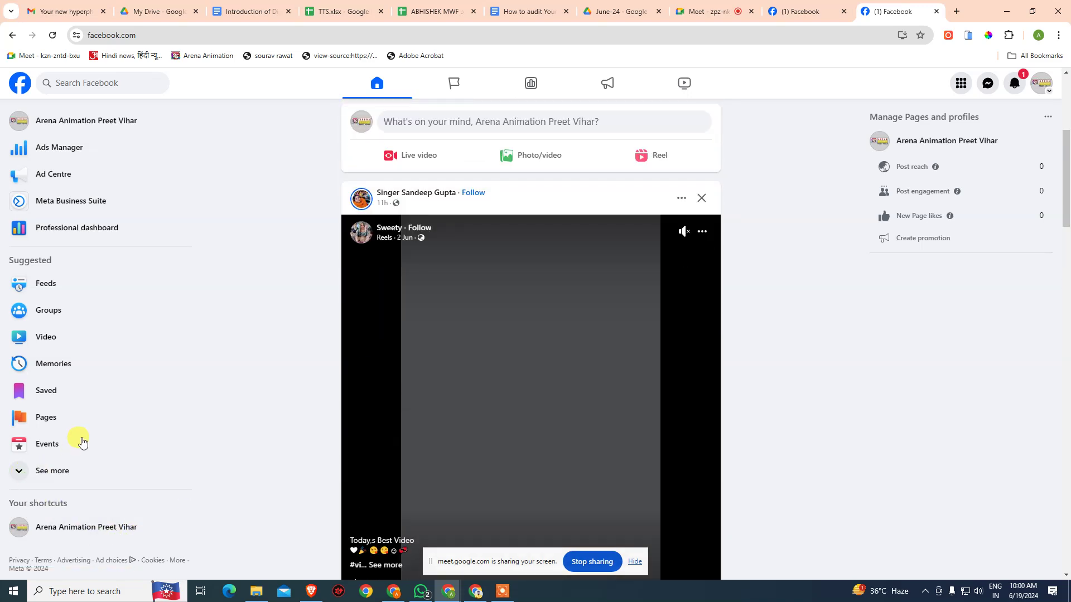
scroll(81, 442, "down", 4)
scroll(81, 446, "down", 2)
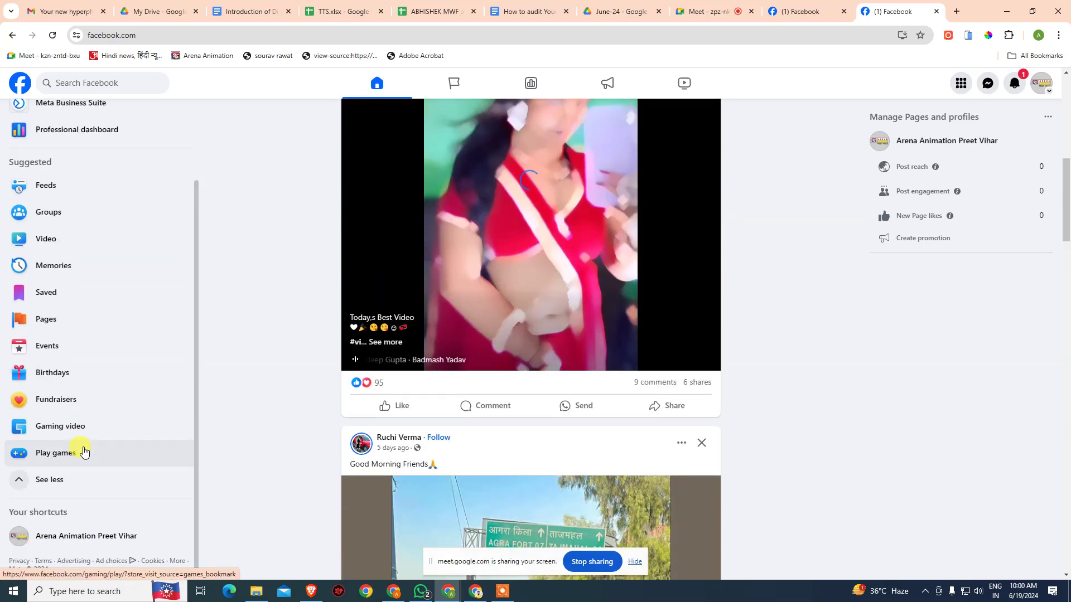
scroll(82, 446, "up", 2)
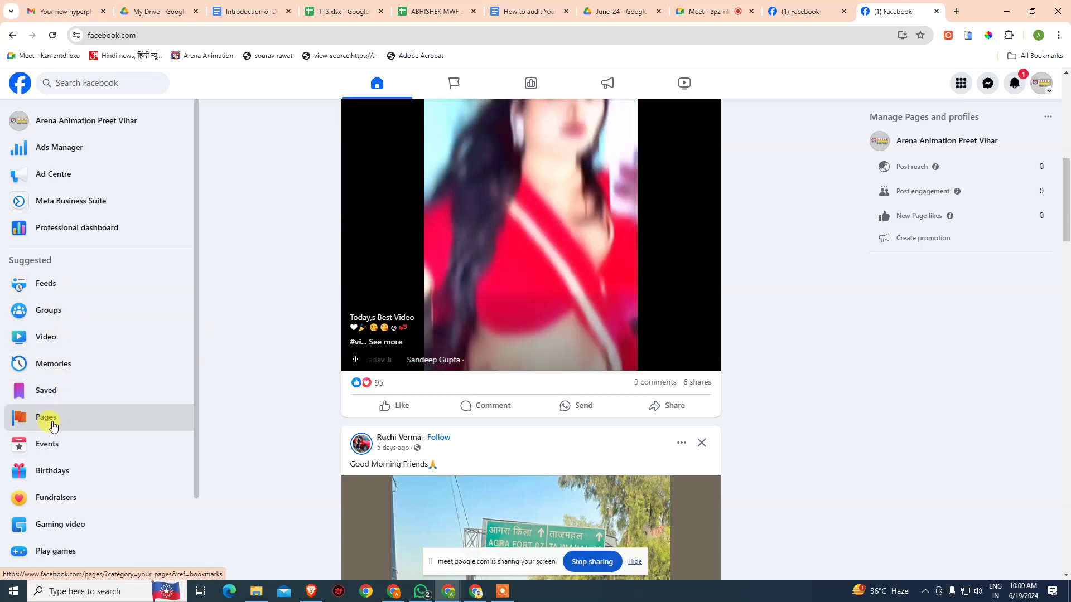
left_click(52, 425)
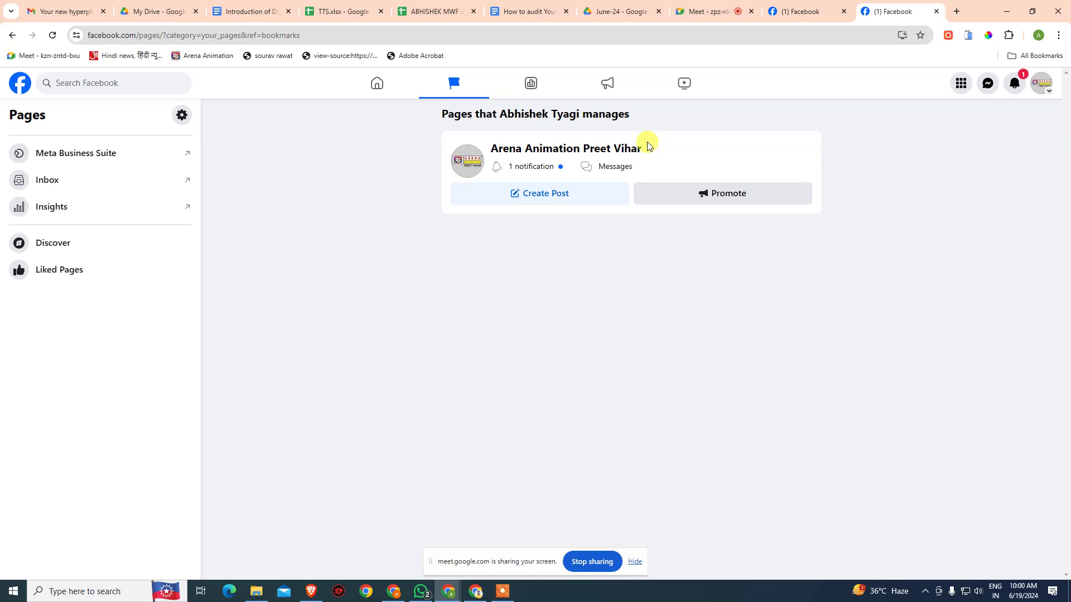
- Open Meta Business Suite for Arena Animation Preet Vihar and bring up the form for creating a business portfolio
left_click(185, 159)
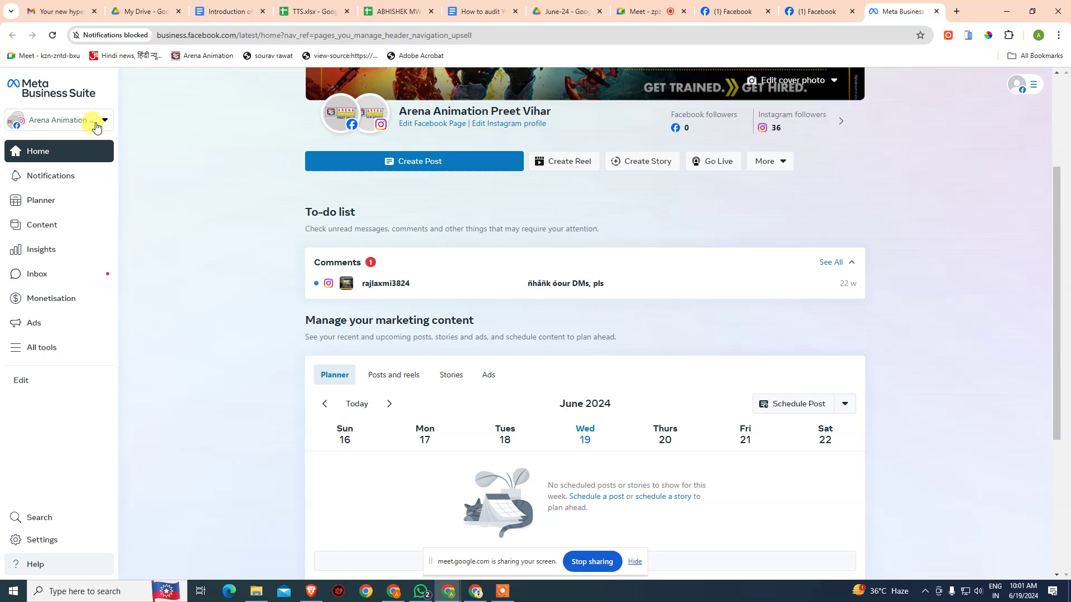
left_click(96, 124)
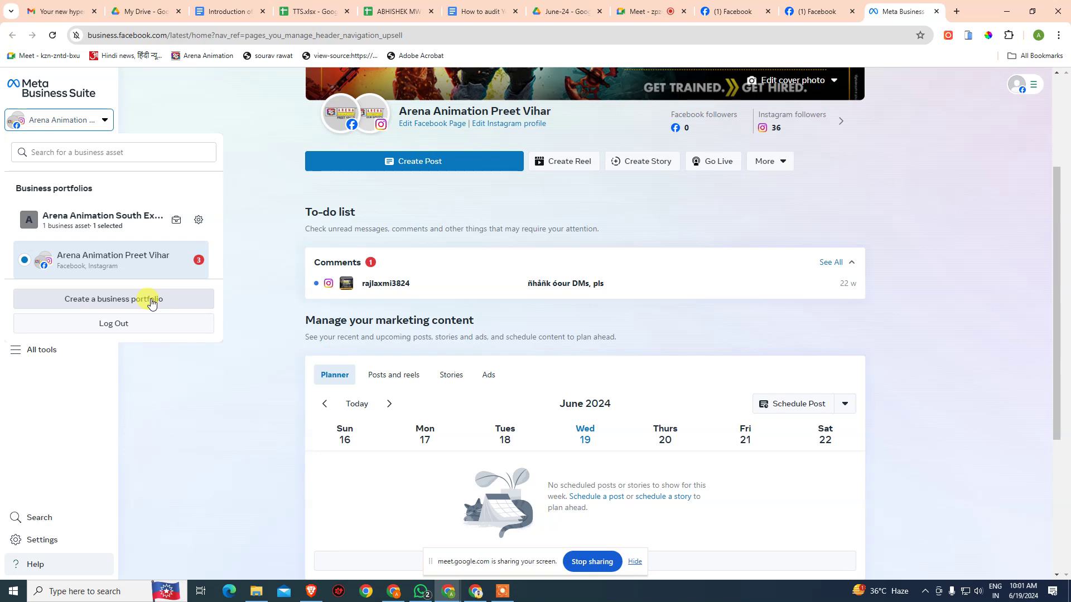
left_click(174, 302)
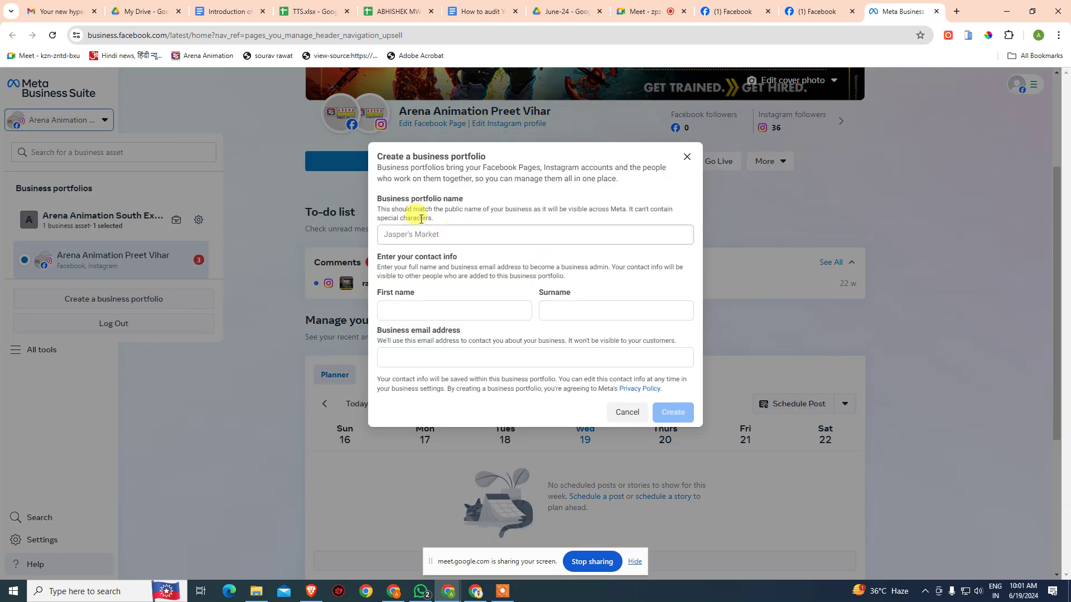
- Go through the portfolio name, first name, surname and business email fields, and close the form without creating a portfolio
left_click(460, 234)
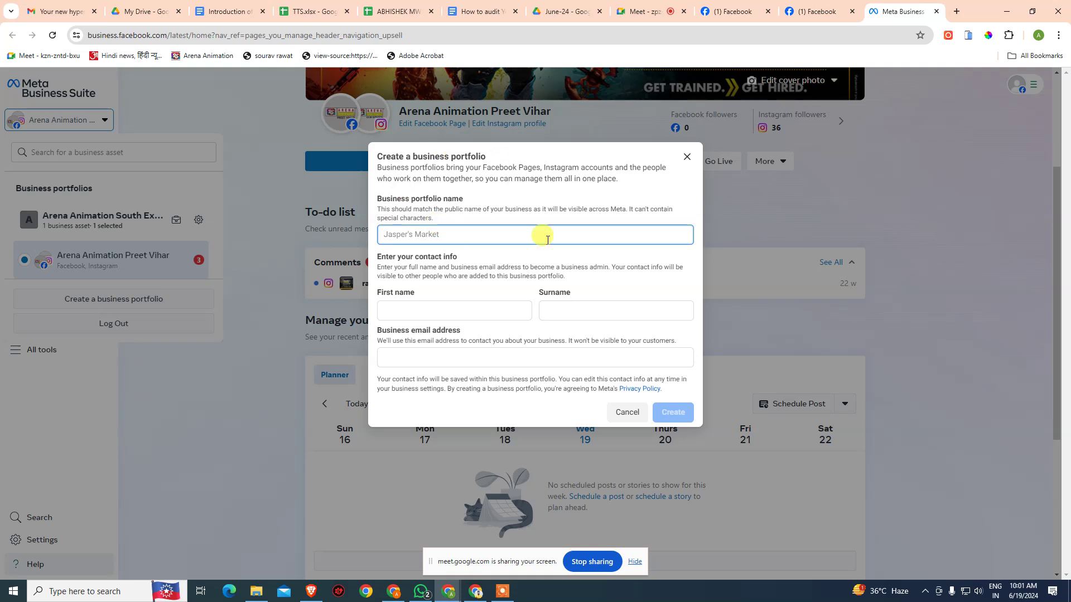
left_click(423, 319)
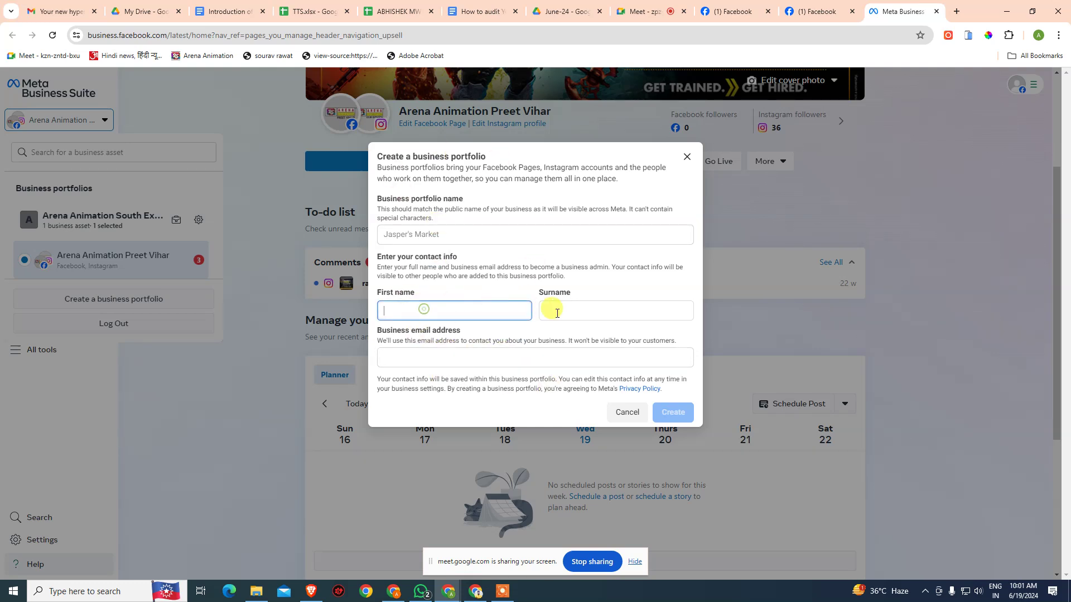
left_click(547, 306)
left_click(447, 357)
left_click(453, 369)
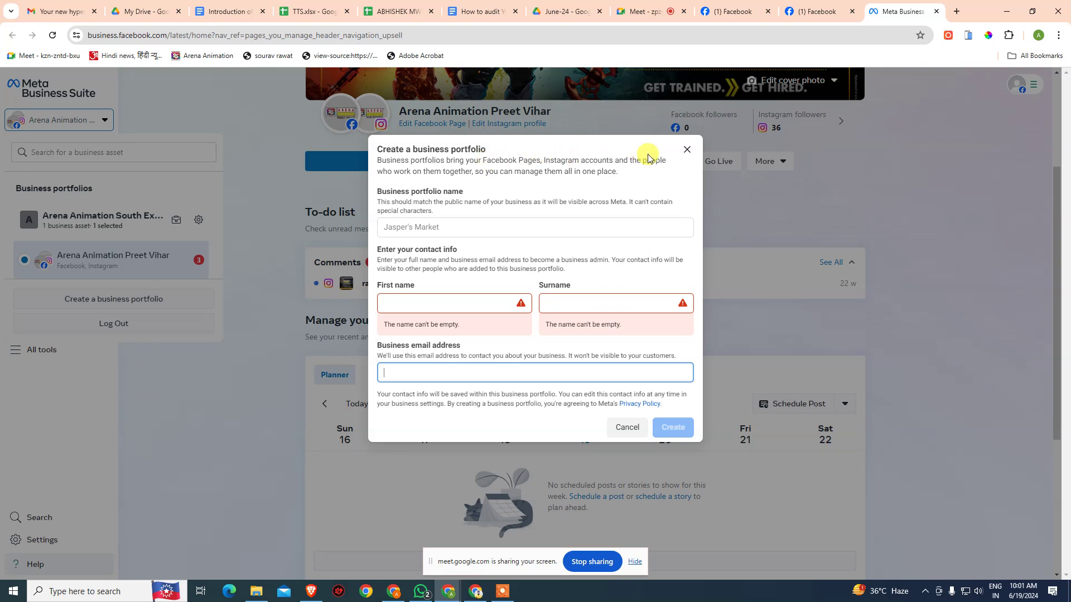
left_click(686, 150)
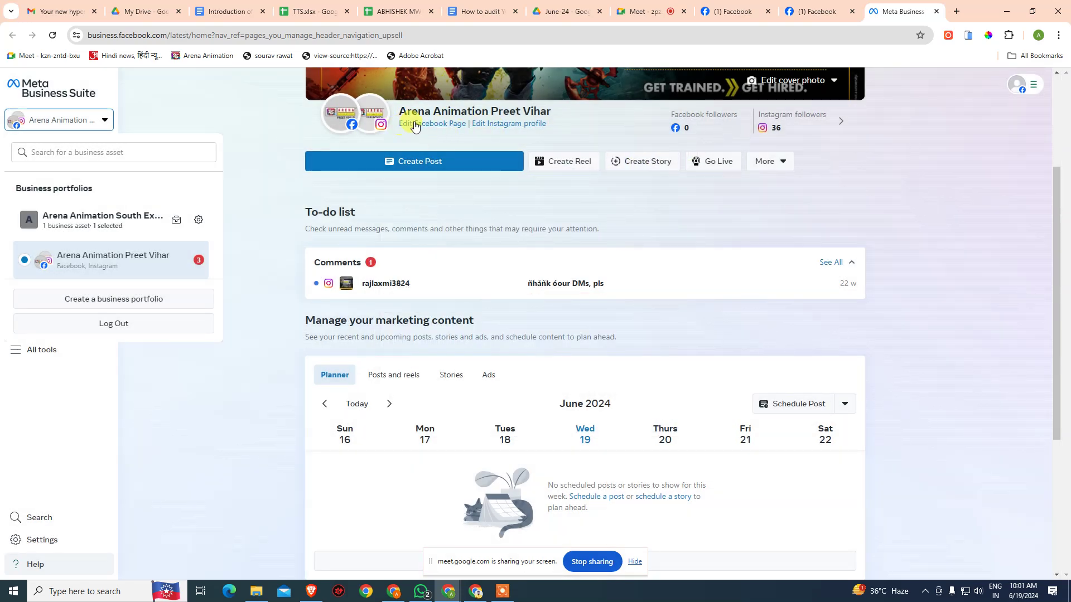
left_click(259, 422)
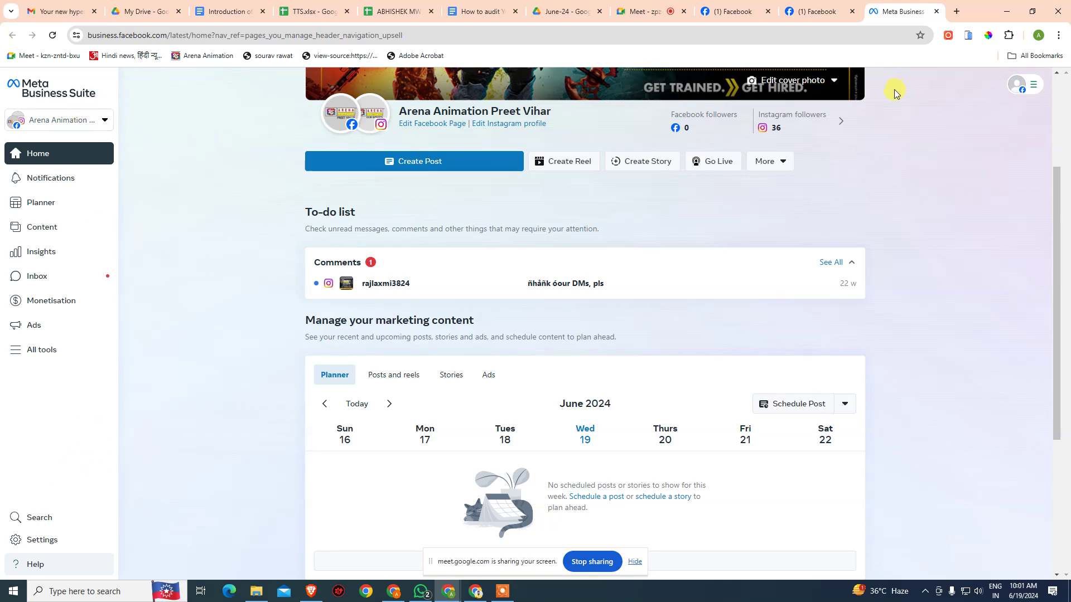
- Check the current login profile, look over the Meta Business Suite home page and close its browser tab
left_click(1034, 85)
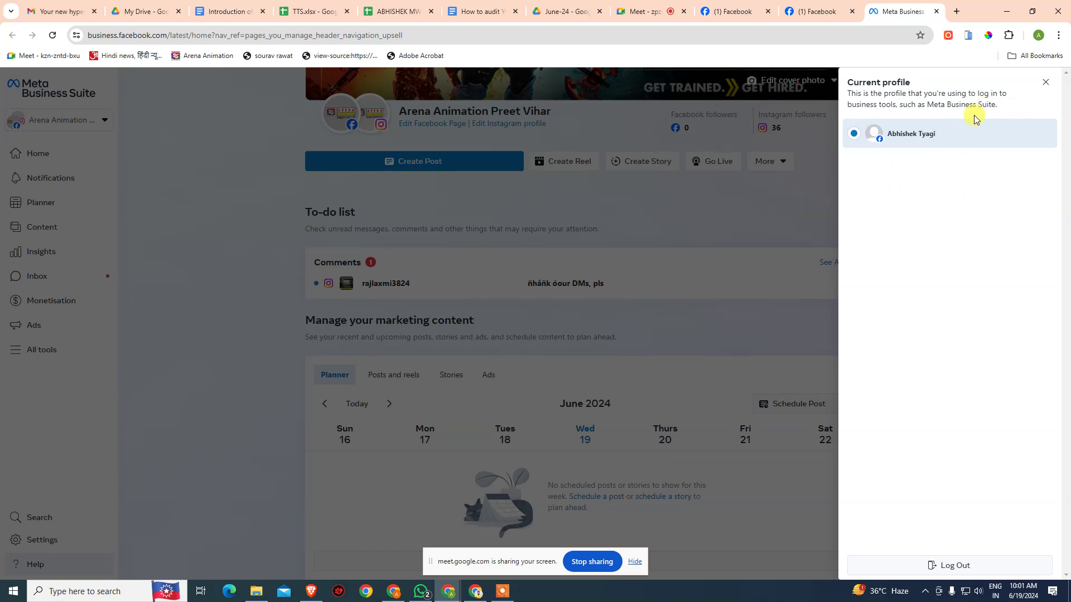
left_click(1045, 83)
scroll(502, 167, "down", 1)
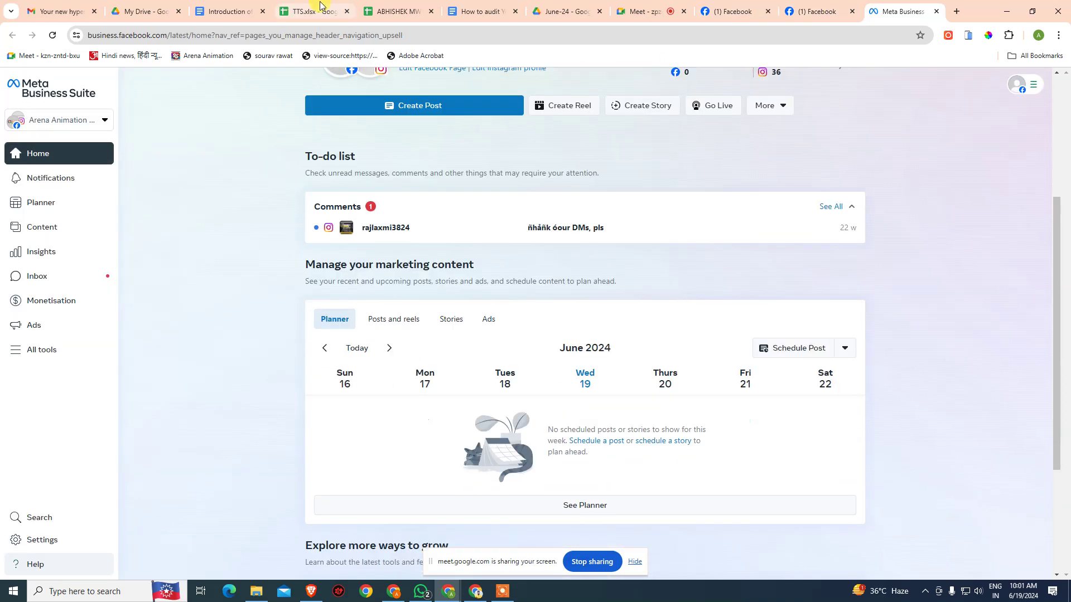
scroll(543, 153, "up", 4)
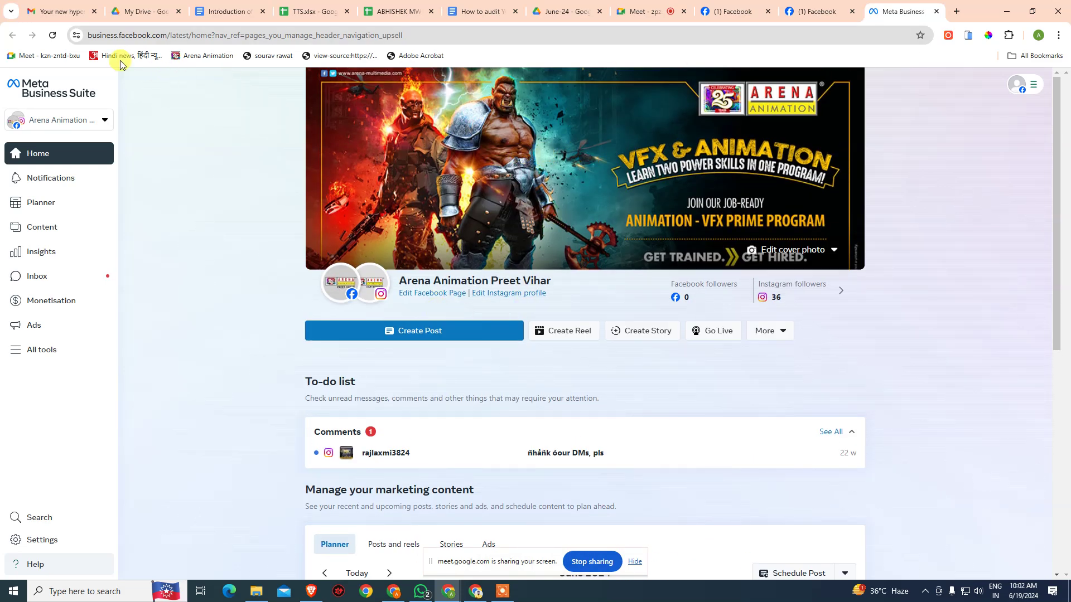
middle_click(915, 13)
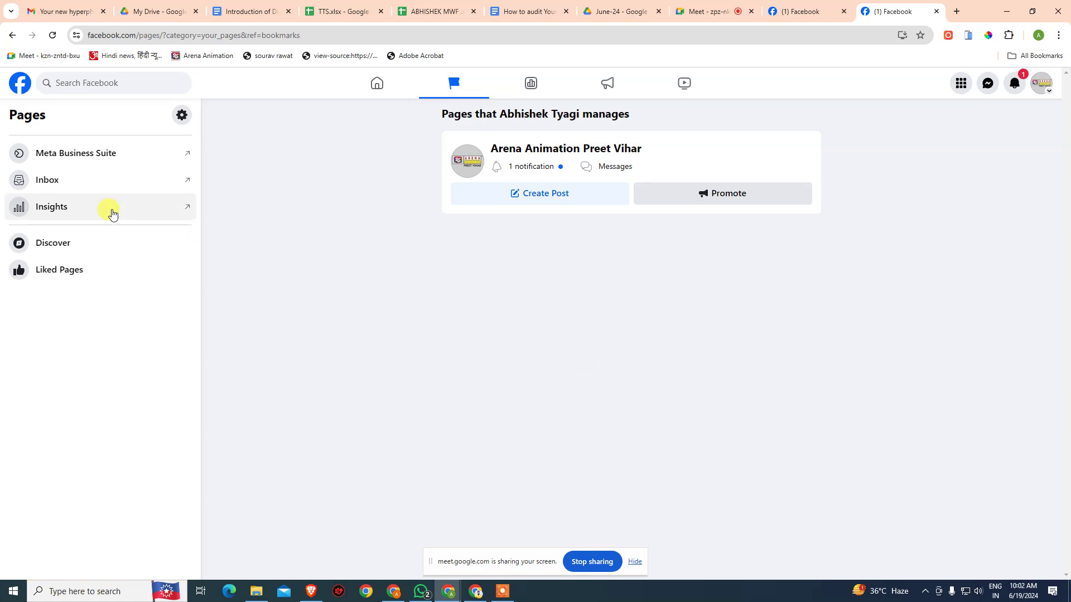
- Look over the Facebook account options and the list of available profiles without switching profile
left_click(1047, 98)
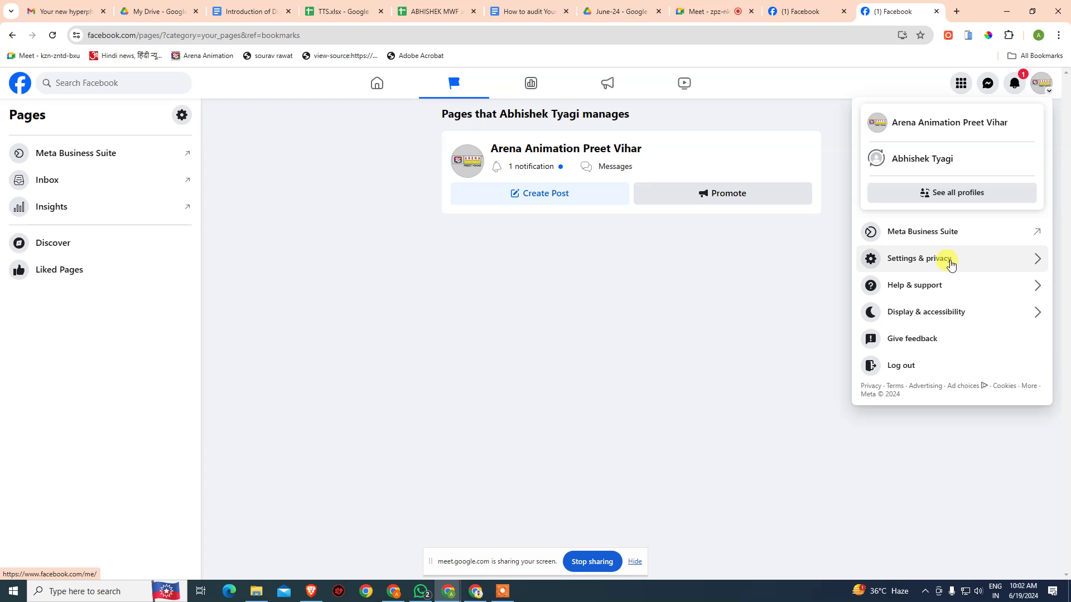
left_click(781, 287)
left_click(1042, 84)
left_click(980, 195)
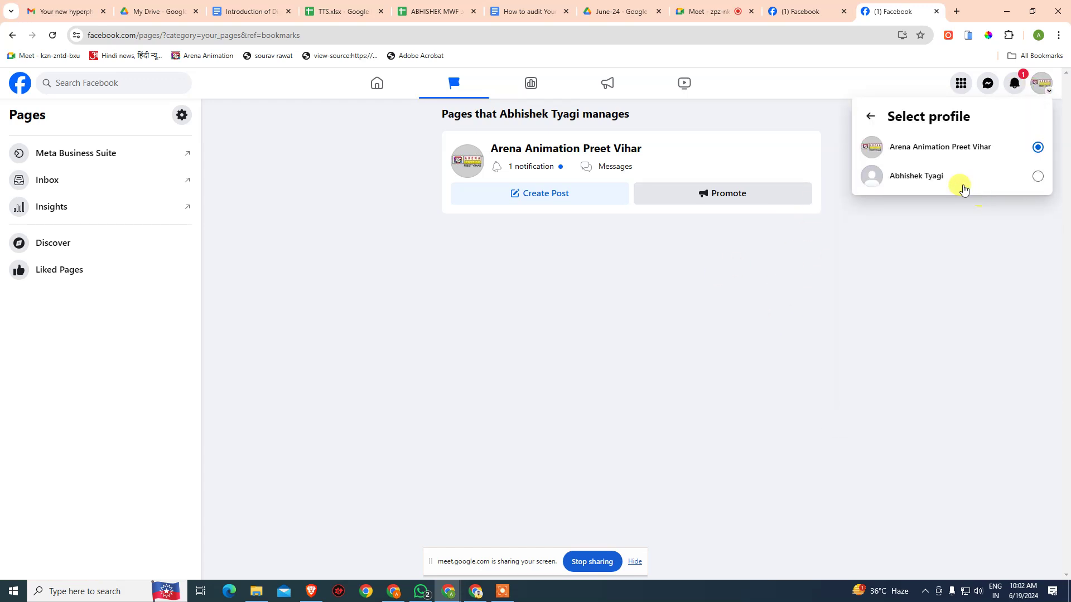
left_click(919, 256)
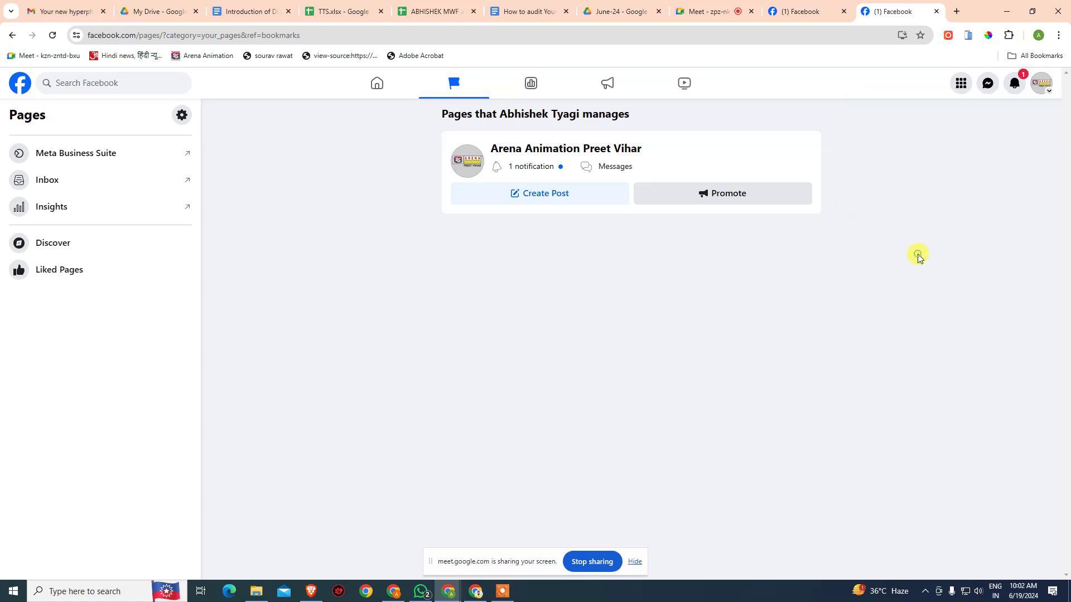
- Go to the Facebook home feed and reopen the Pages section that lists the managed pages
left_click(181, 116)
left_click(21, 86)
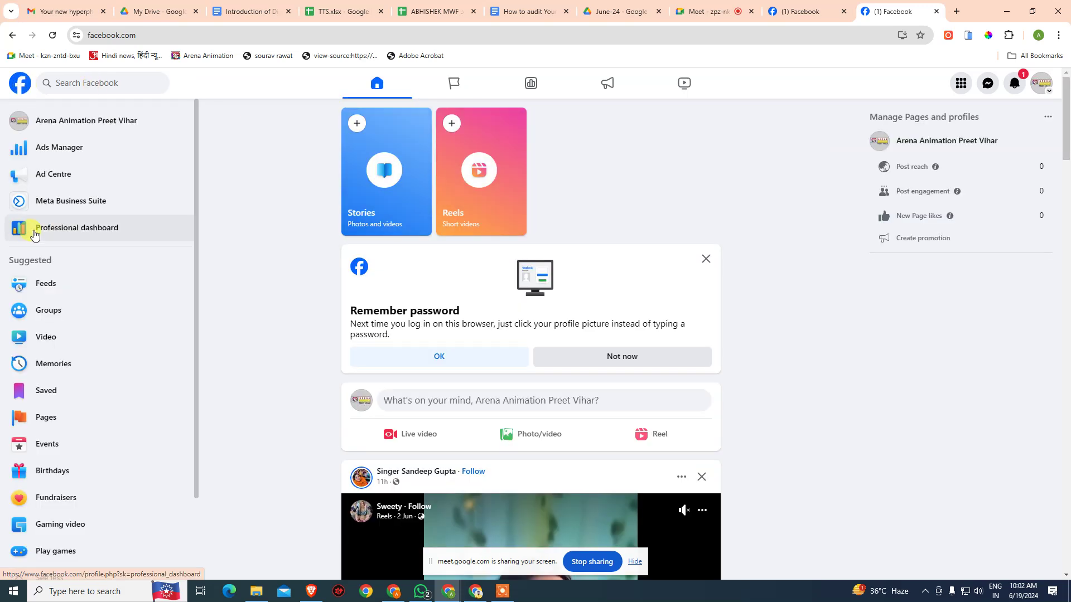
scroll(128, 335, "down", 2)
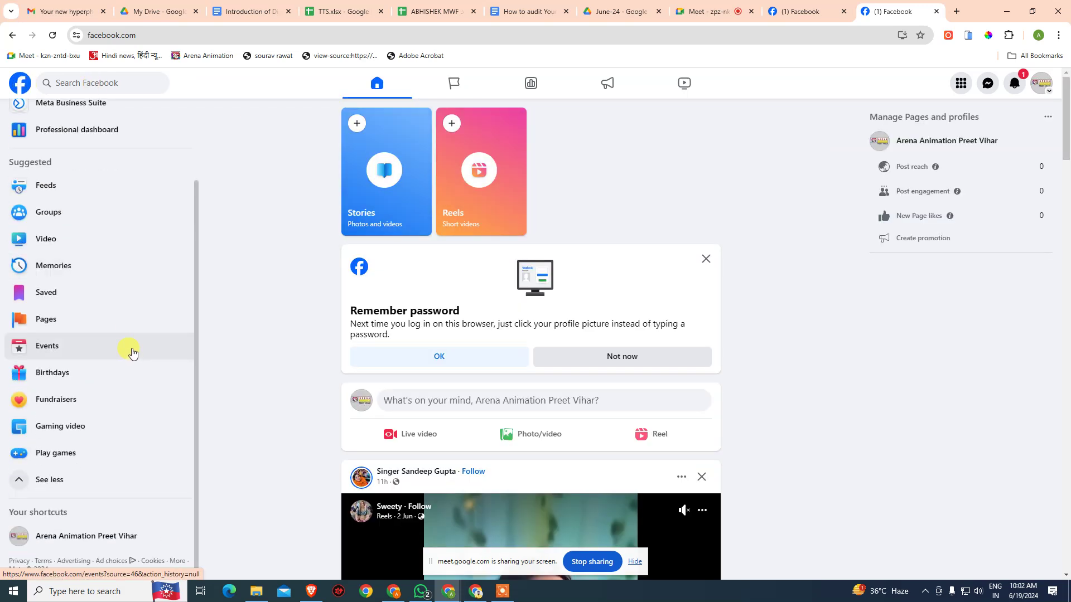
scroll(119, 358, "up", 1)
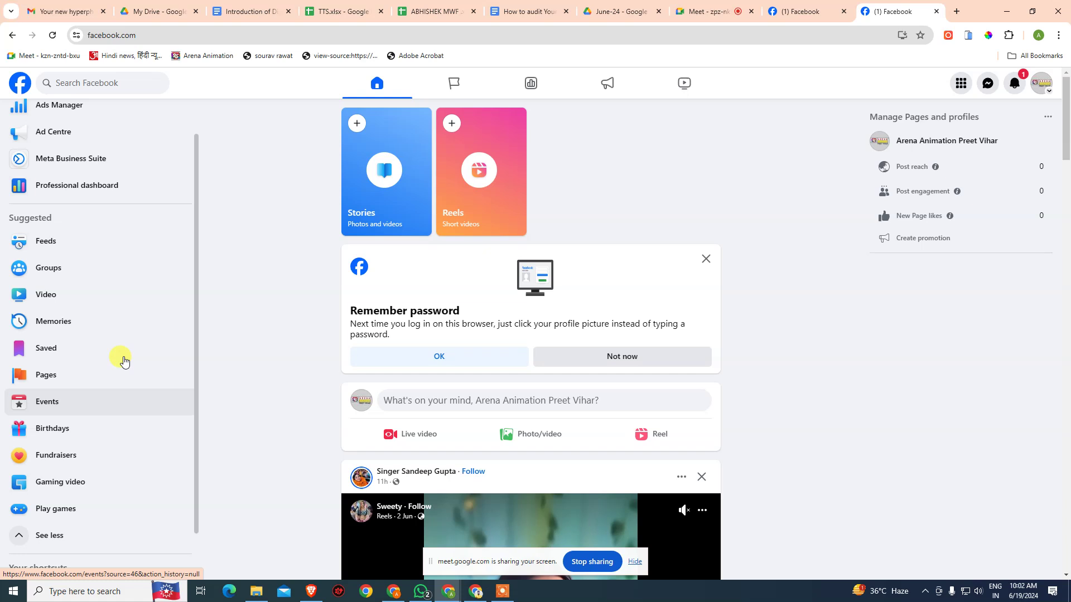
left_click(76, 380)
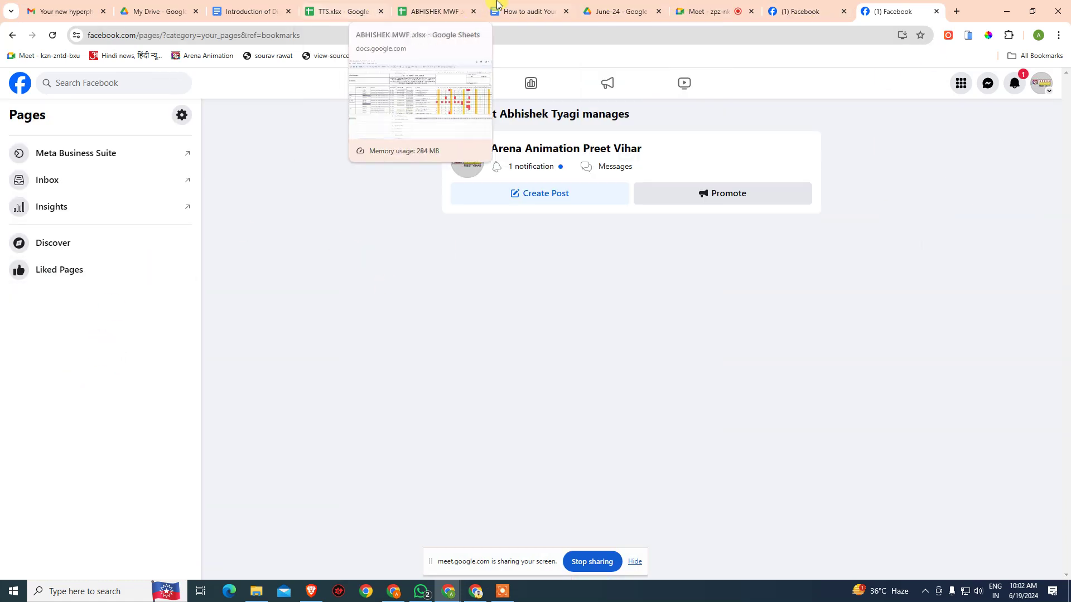
- Consult the page setup notes in the Introduction of Digital Marketing document and open the Arena Animation Preet Vihar page on Facebook
left_click(524, 12)
left_click(248, 11)
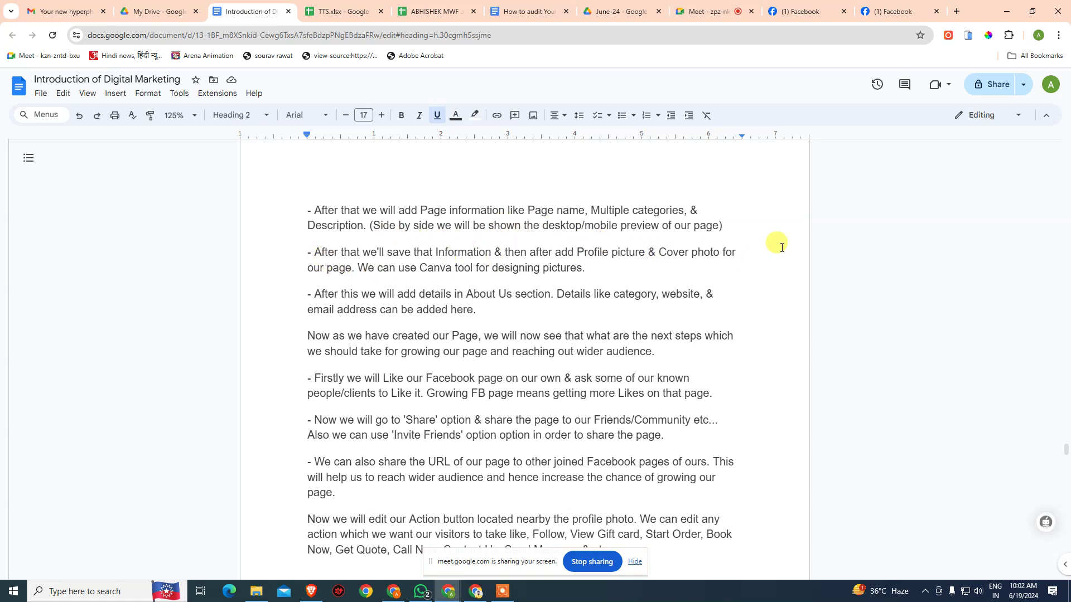
left_click(873, 13)
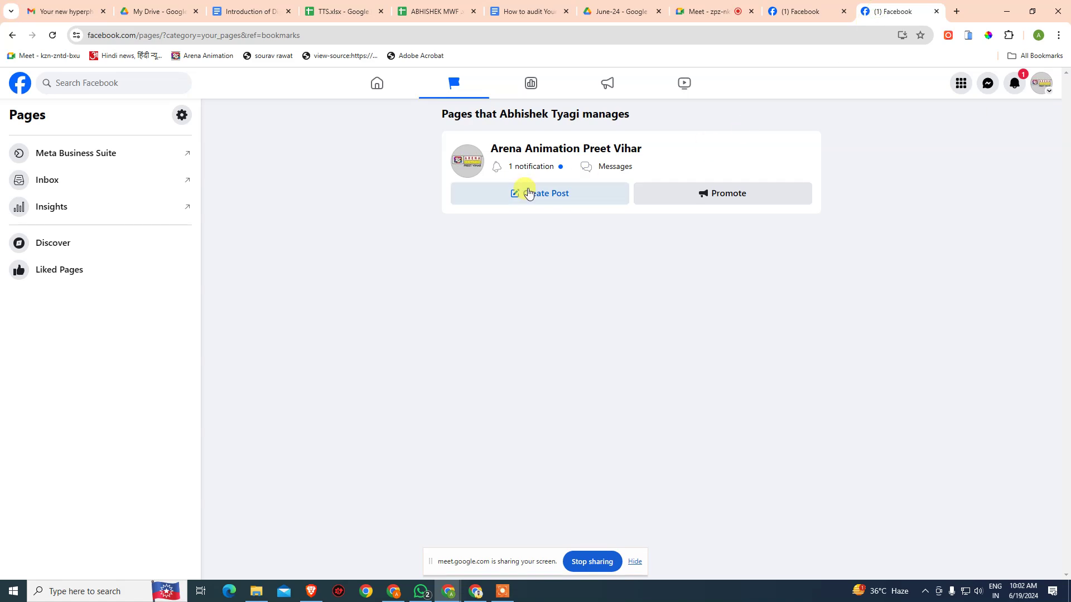
left_click(525, 149)
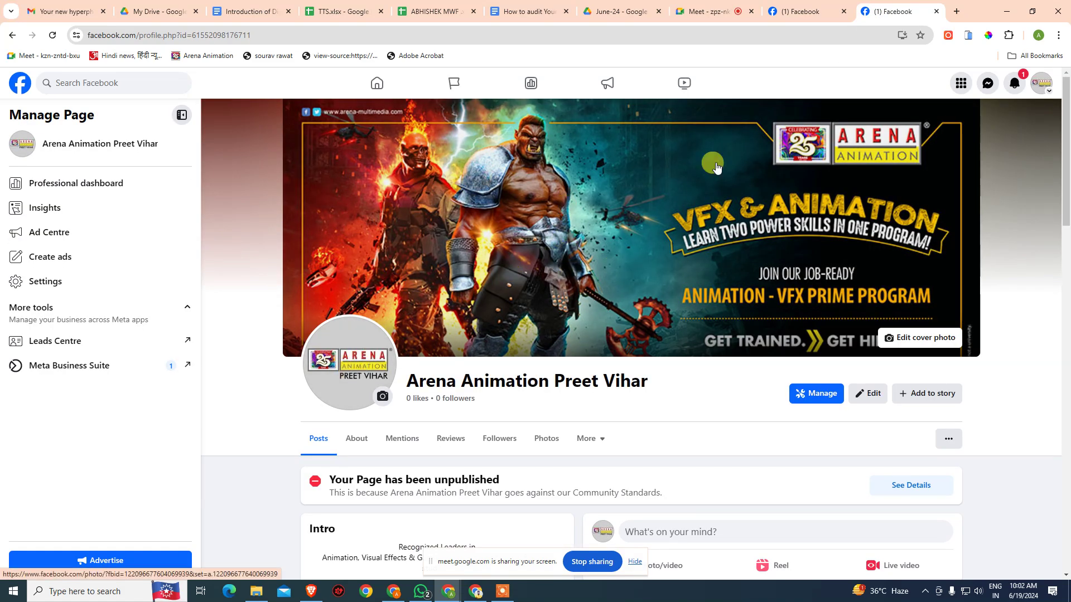
- Read the notes on adding About Us details and return to the Facebook page's Intro section
left_click(258, 11)
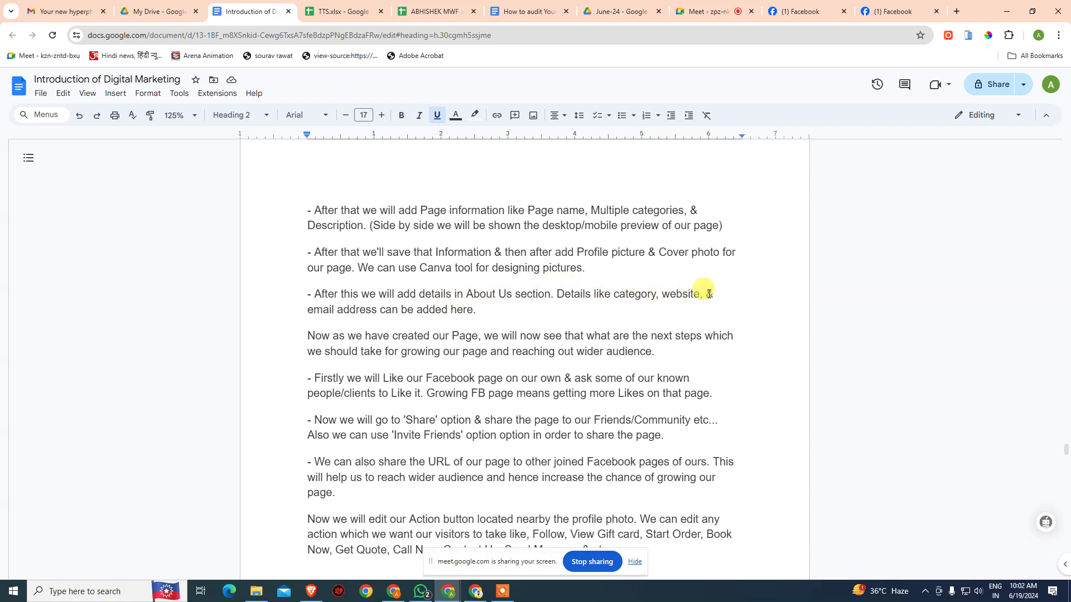
left_click(491, 310)
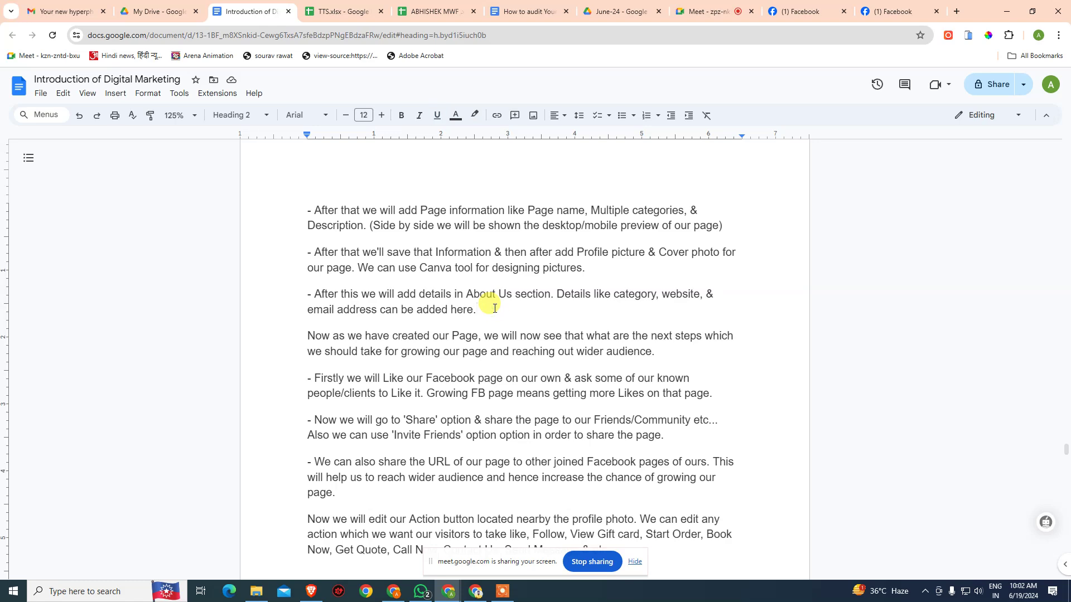
left_click(927, 5)
scroll(377, 297, "down", 3)
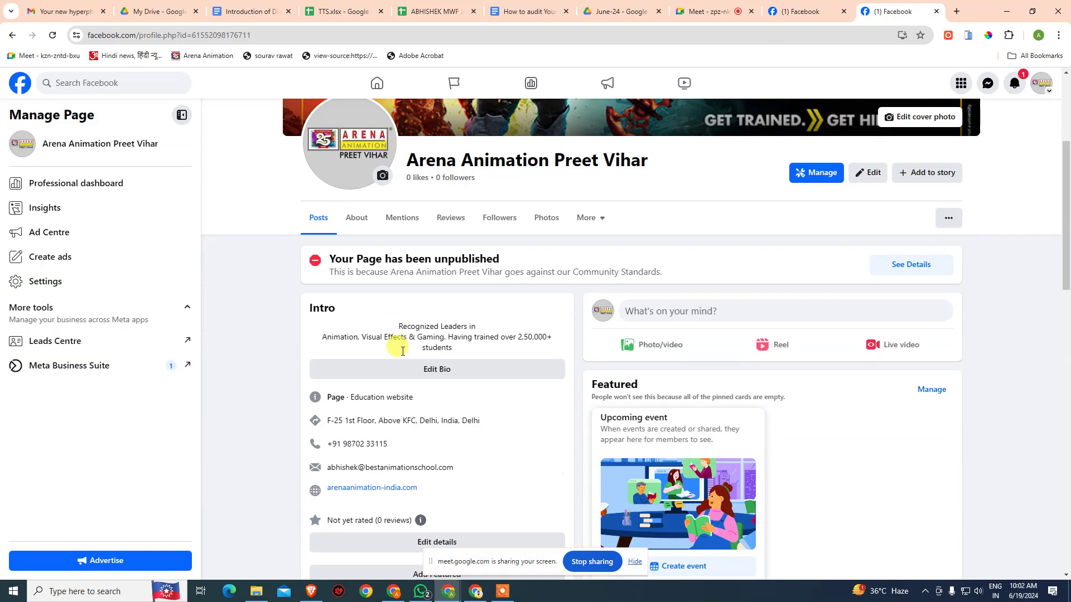
- Open the page's About section and examine its category, contact info, website and social links, and basic info
left_click(362, 220)
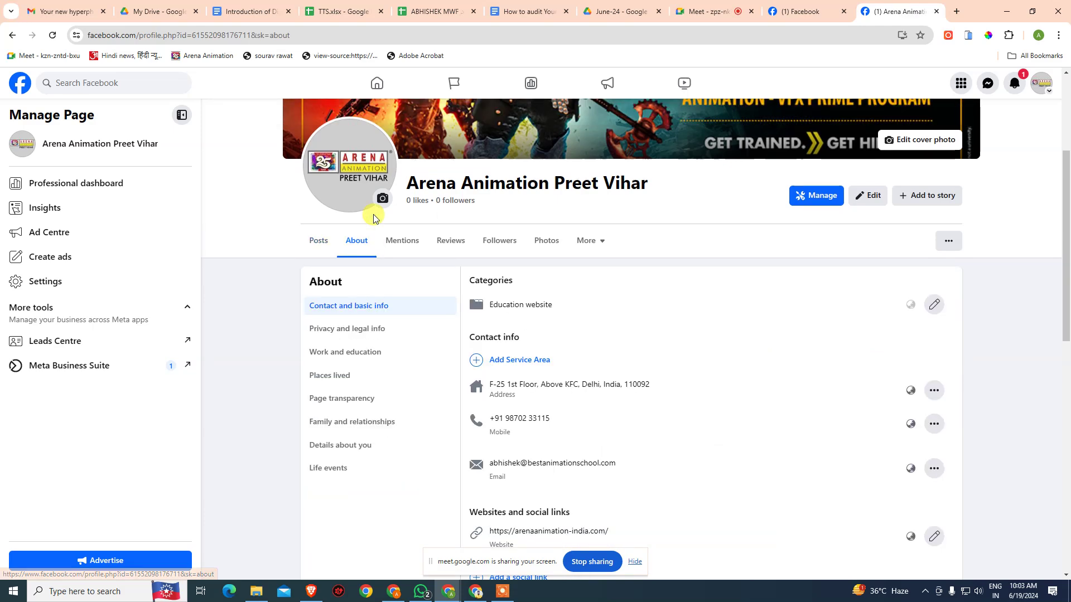
scroll(383, 363, "down", 2)
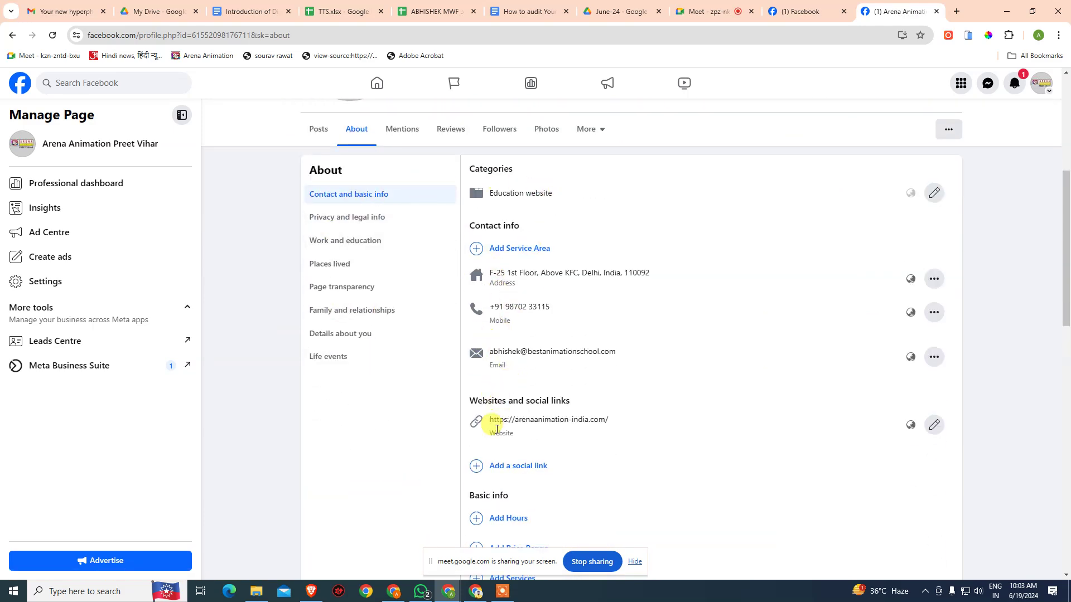
scroll(491, 440, "down", 3)
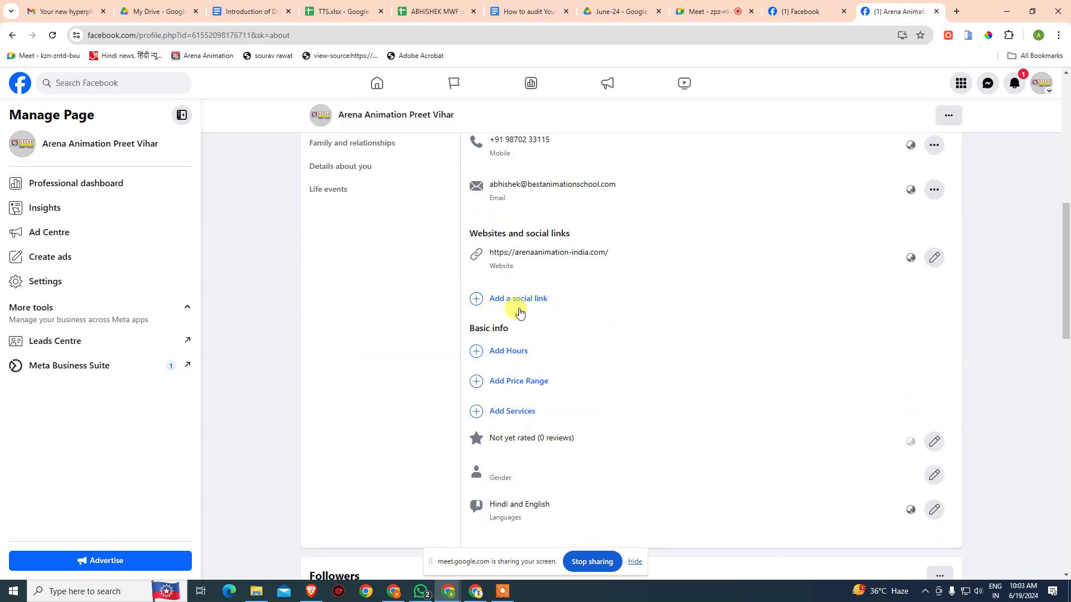
scroll(517, 306, "up", 1)
scroll(552, 324, "up", 2)
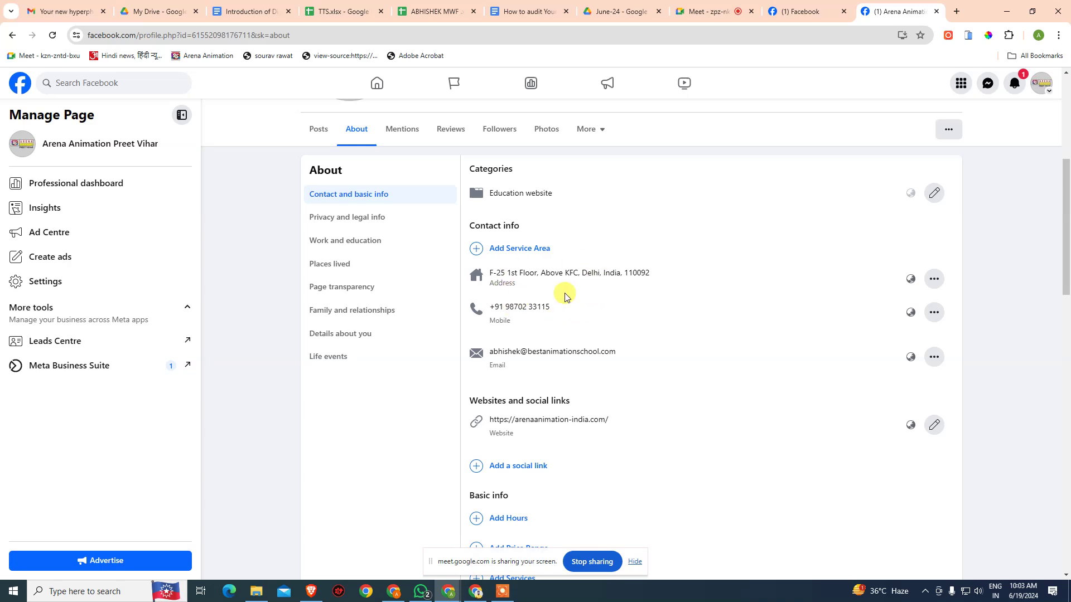
scroll(509, 210, "up", 2)
scroll(510, 223, "down", 3)
scroll(514, 243, "down", 5)
scroll(520, 335, "up", 6)
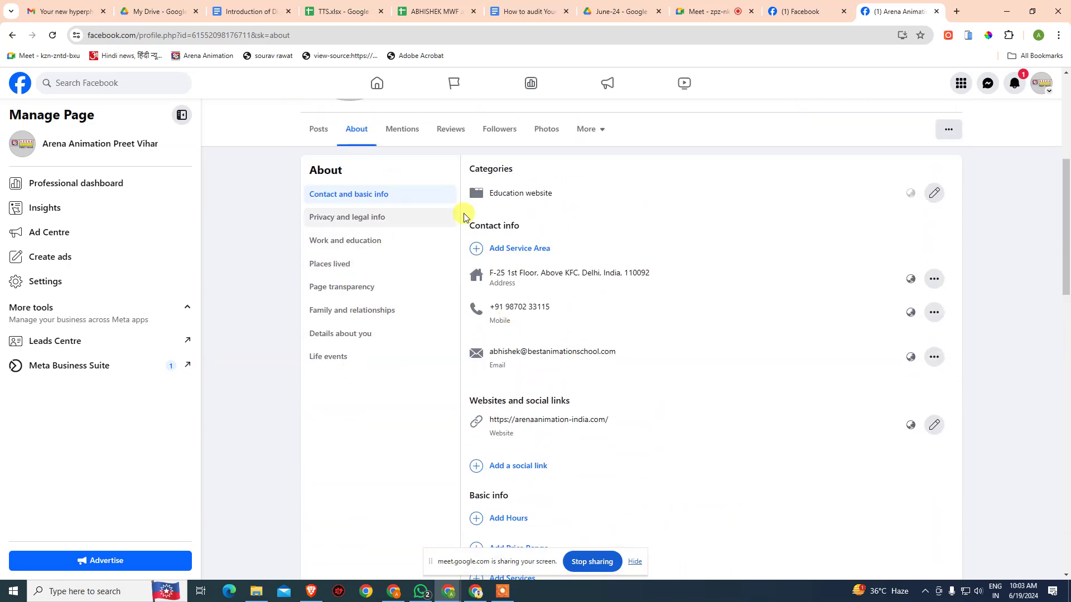
- Recheck the About Us notes in the Introduction of Digital Marketing document and return to the Facebook page's posts
left_click(530, 10)
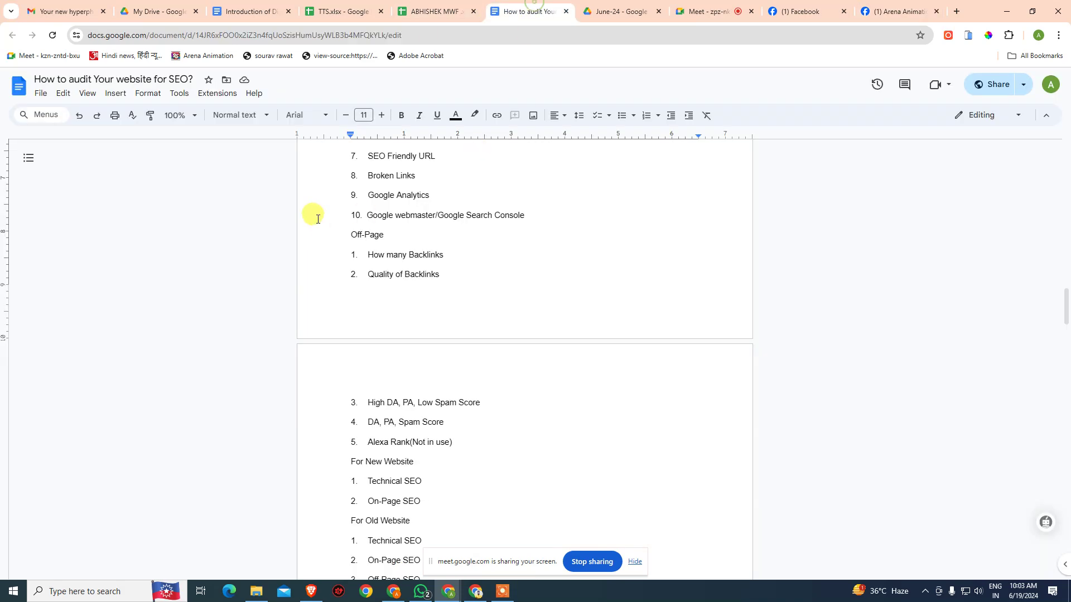
left_click(239, 11)
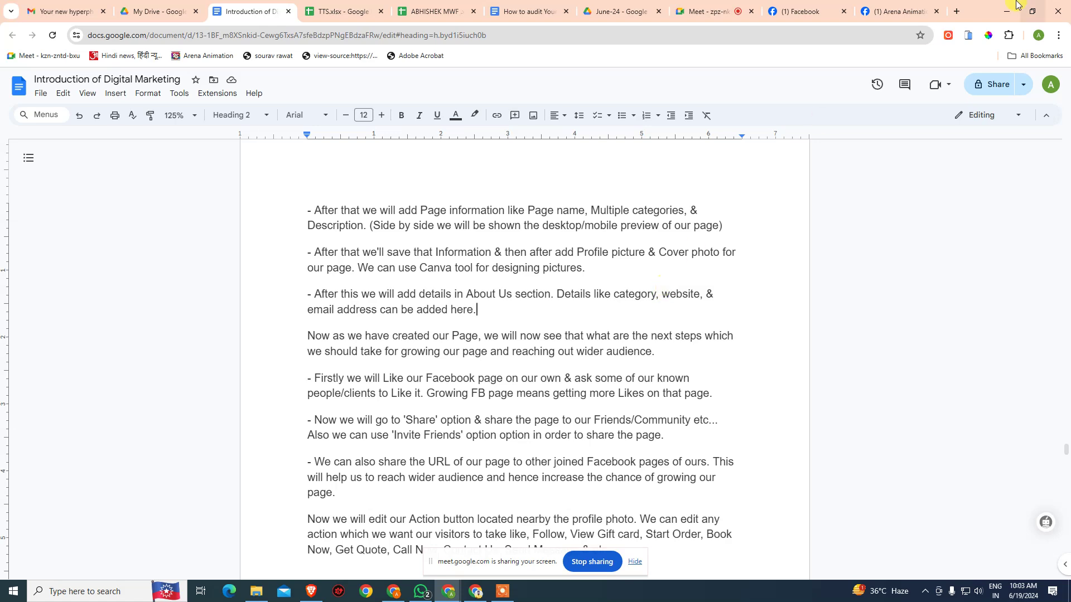
left_click(899, 11)
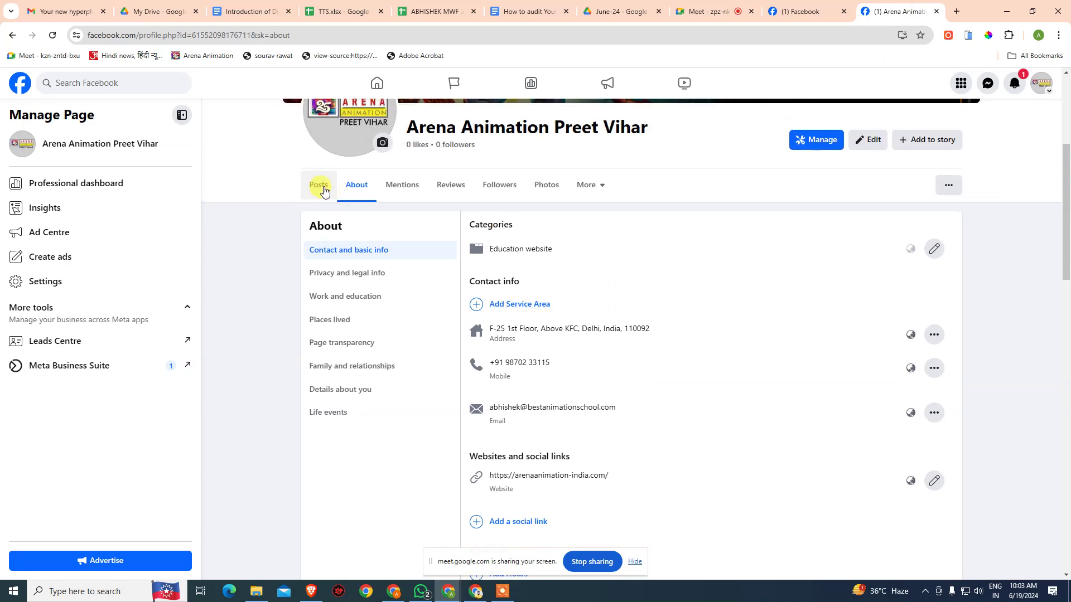
left_click(320, 184)
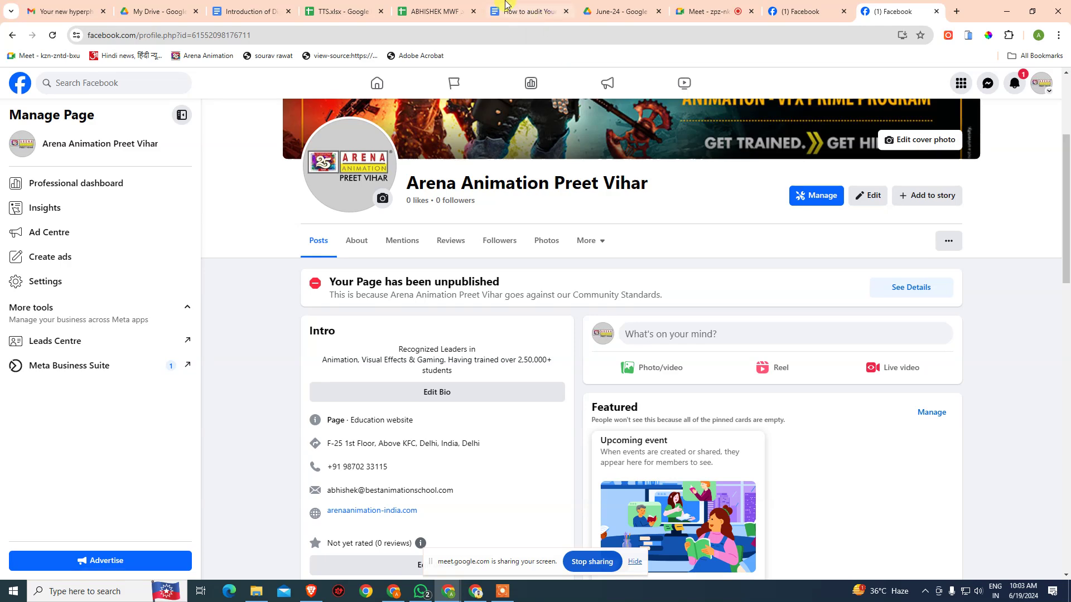
- Read the document's notes on growing the page through likes, sharing, Invite Friends and posting its URL
left_click(266, 5)
scroll(424, 304, "down", 1)
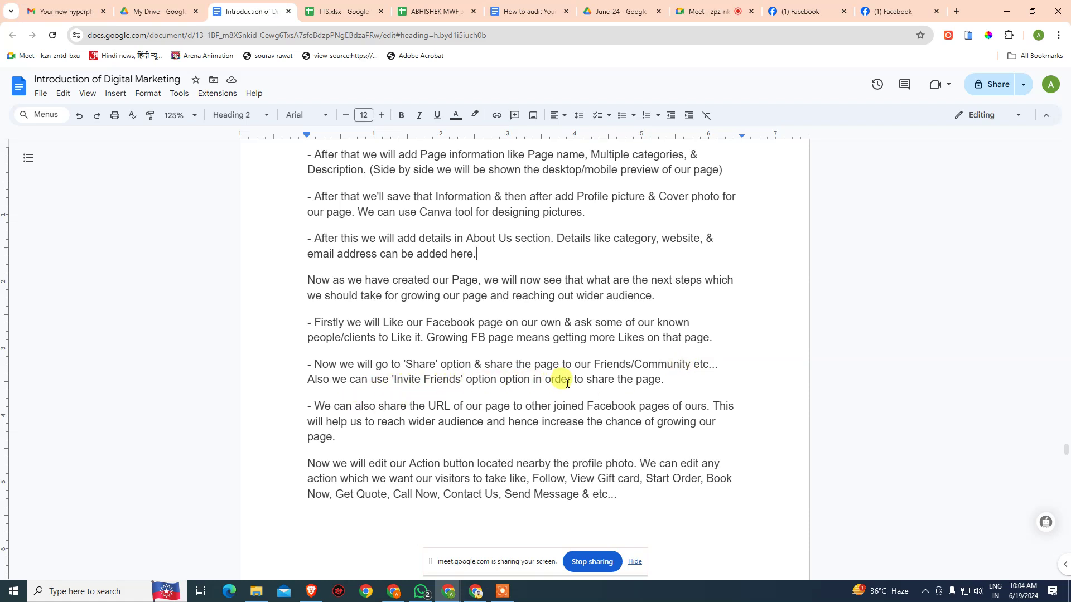
- Read the document's notes on sharing the page and editing its Action button, and review the earlier page setup notes
left_click(663, 379)
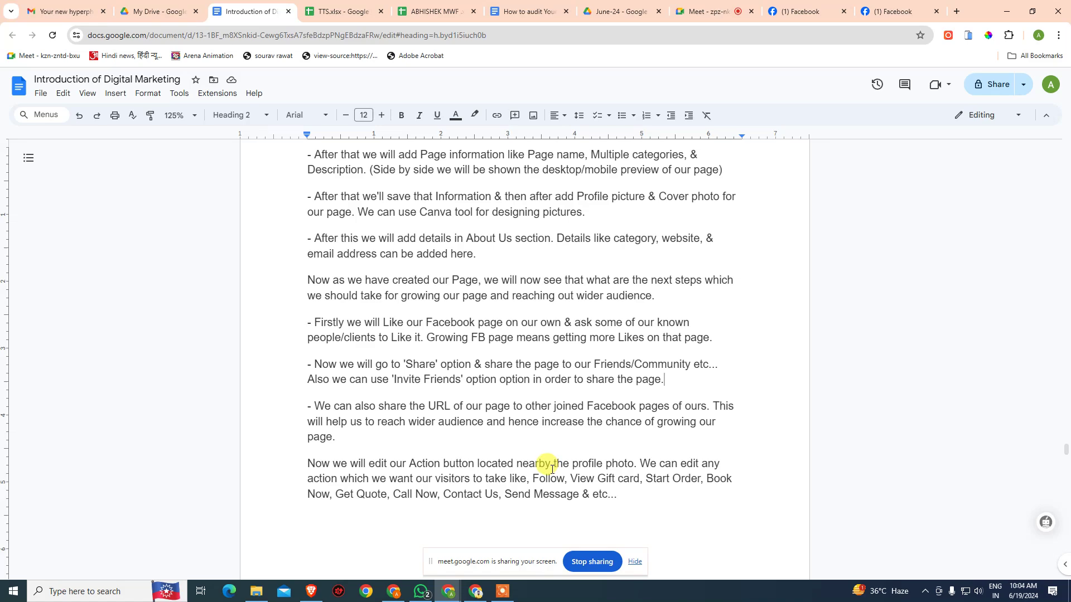
left_click(620, 494)
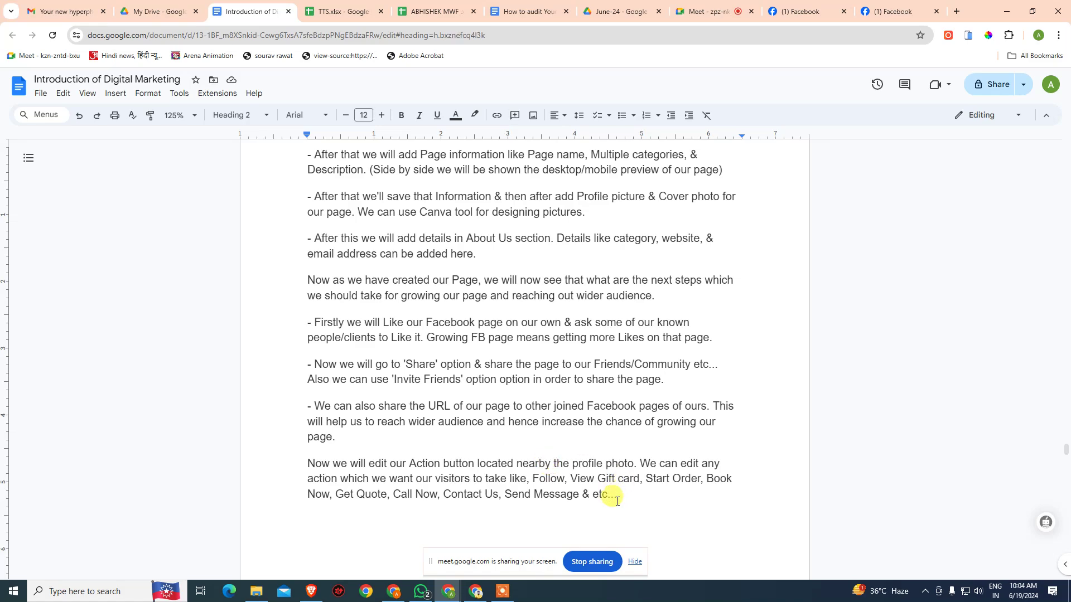
scroll(447, 449, "down", 4)
scroll(440, 451, "up", 9)
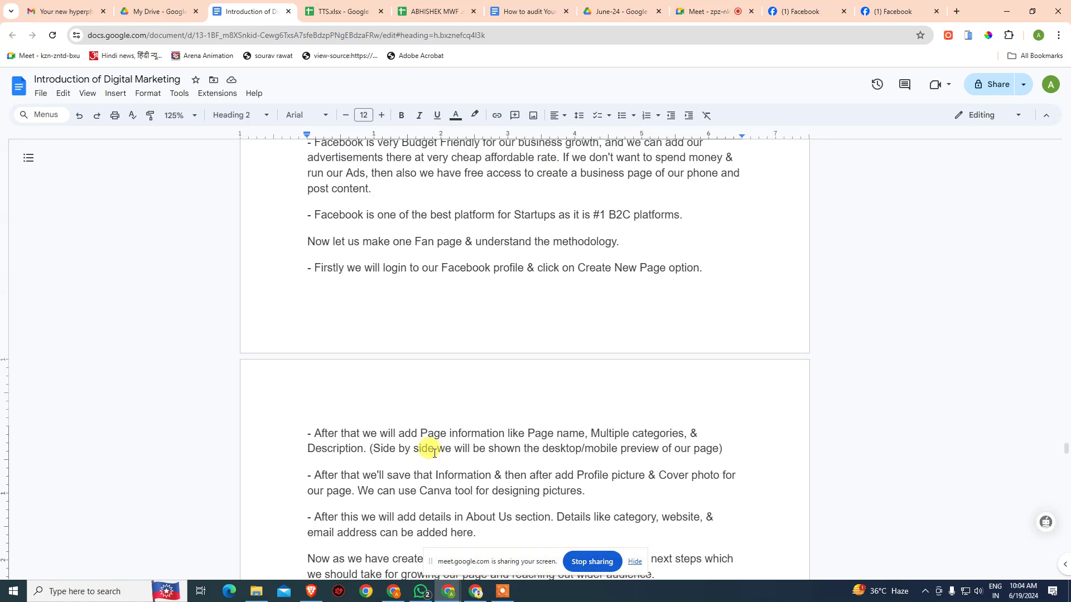
scroll(434, 453, "down", 6)
left_click(485, 326)
scroll(481, 326, "up", 3)
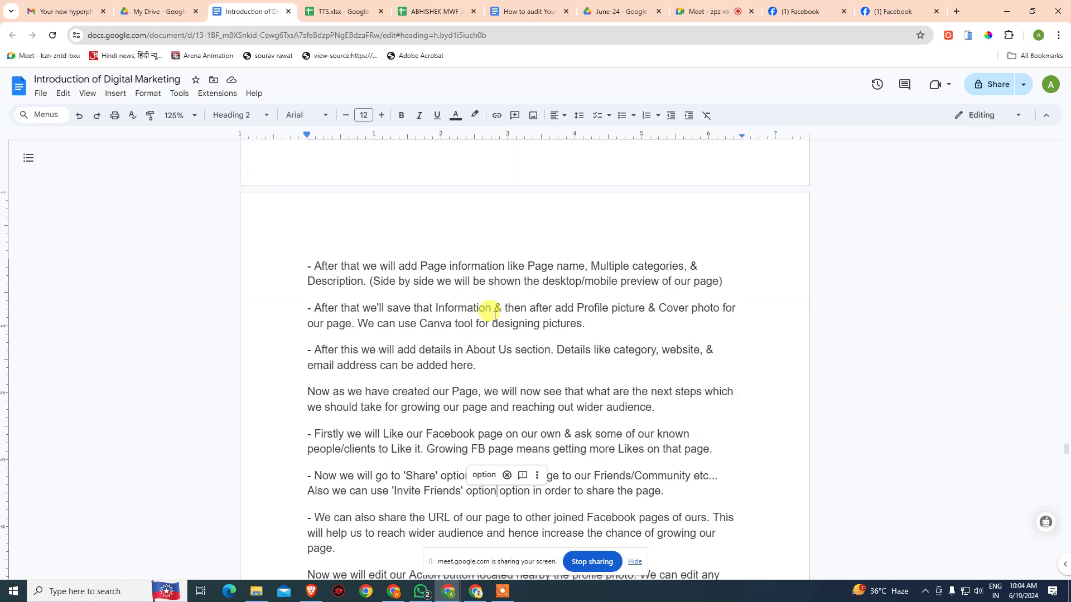
scroll(504, 326, "down", 13)
scroll(508, 335, "down", 2)
scroll(497, 329, "down", 1)
scroll(502, 330, "up", 1)
- Return to the Arena Animation Preet Vihar Facebook page and read the reason given in its unpublished notice
left_click(783, 20)
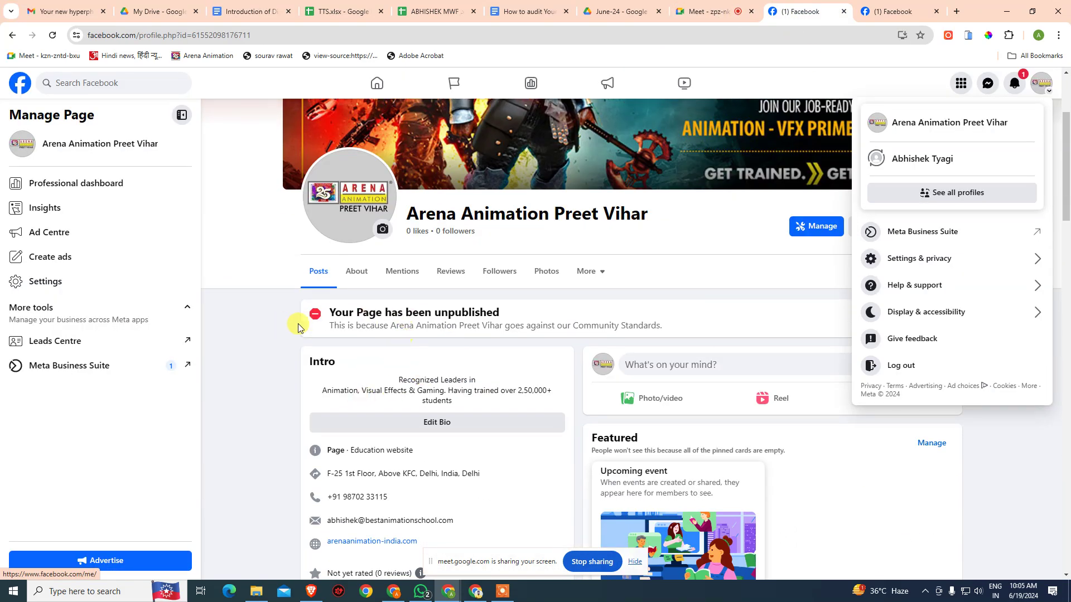
left_click(1043, 92)
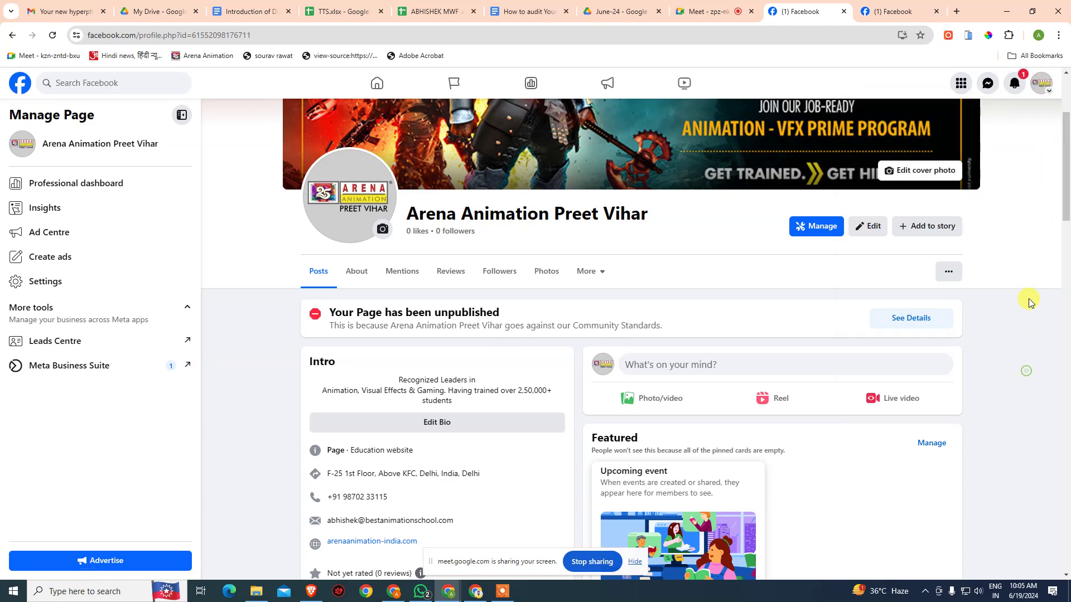
left_click_drag(327, 327, 674, 326)
left_click(677, 327)
left_click_drag(335, 328, 503, 331)
left_click_drag(582, 330, 677, 329)
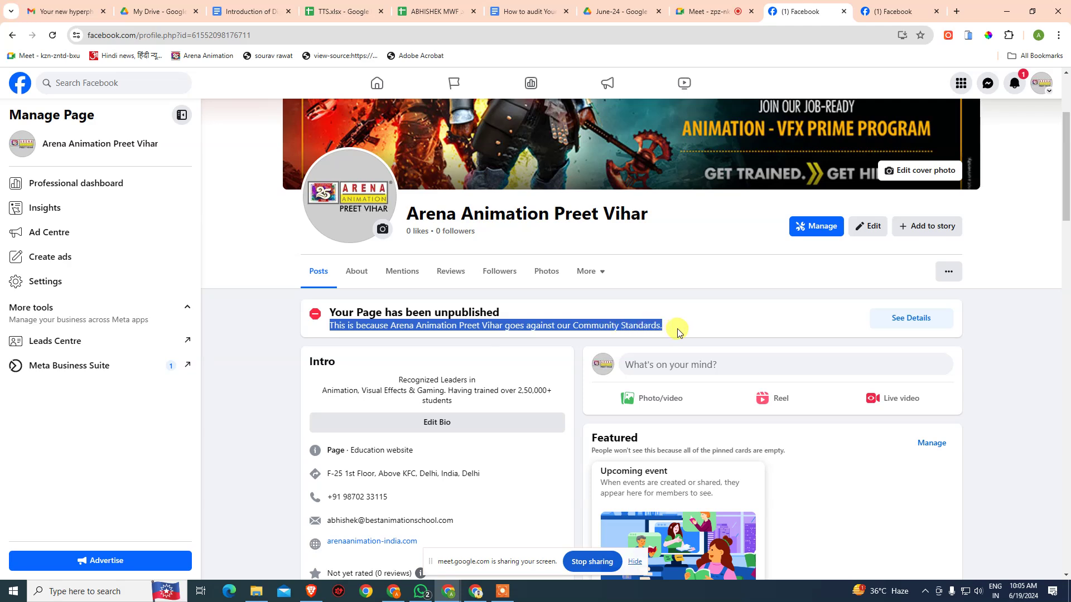
- View the details of the page's unpublished notice, read the option to disagree with the decision, and close them
left_click(936, 323)
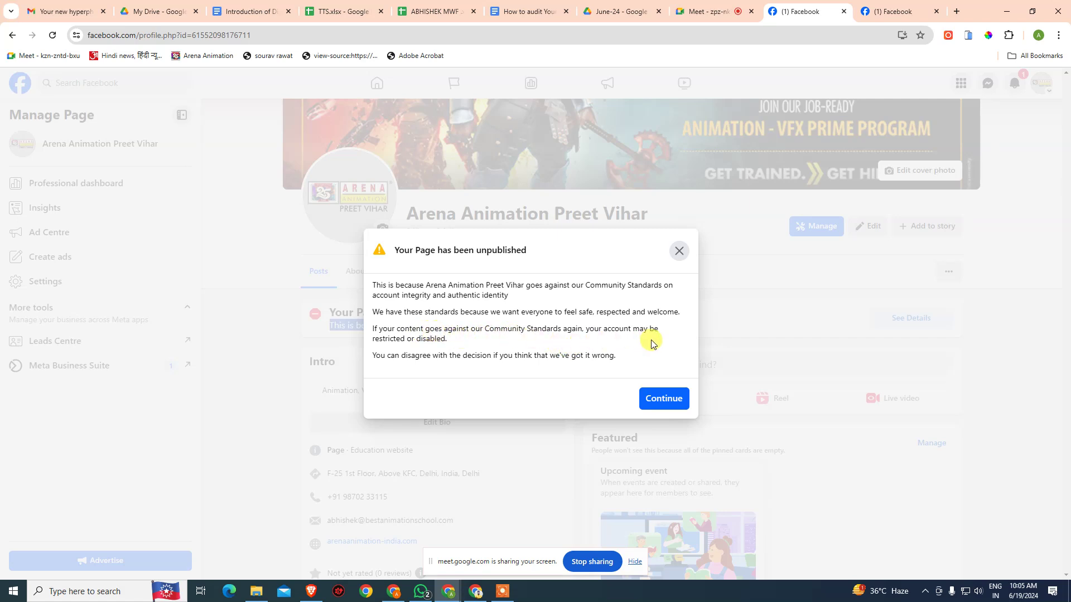
left_click_drag(373, 356, 530, 357)
left_click(514, 375)
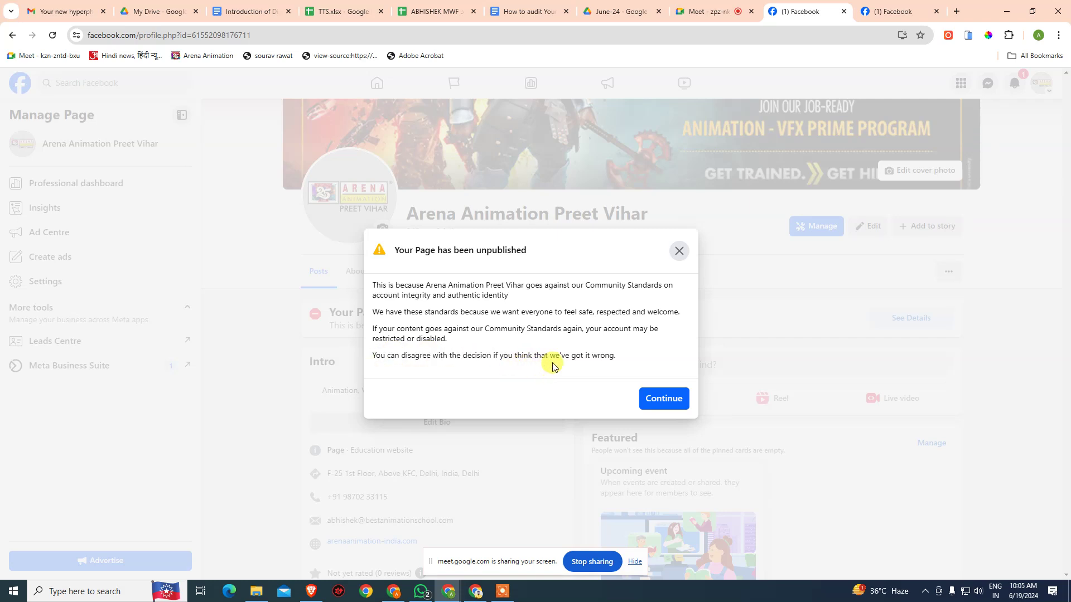
left_click(678, 250)
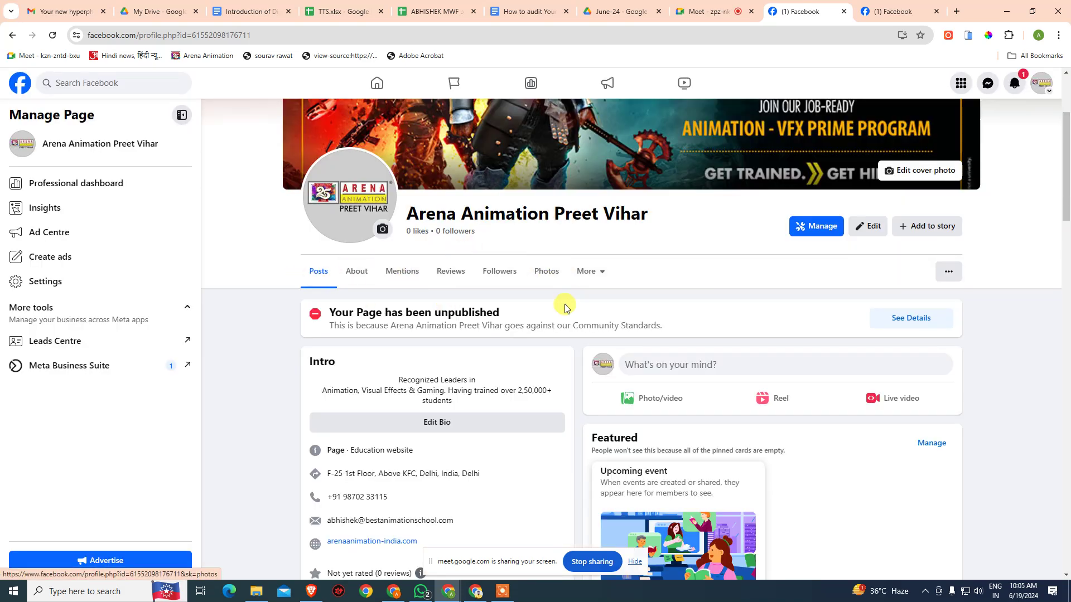
- Finish viewing the Arena Animation Preet Vihar page and close both Facebook browser tabs
scroll(686, 319, "up", 3)
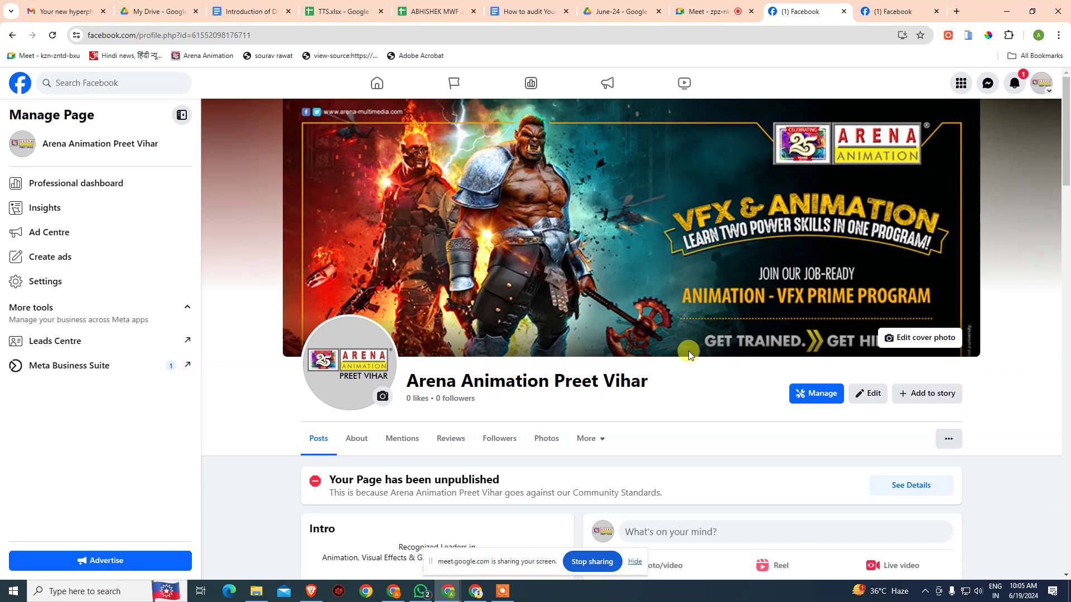
left_click(1047, 98)
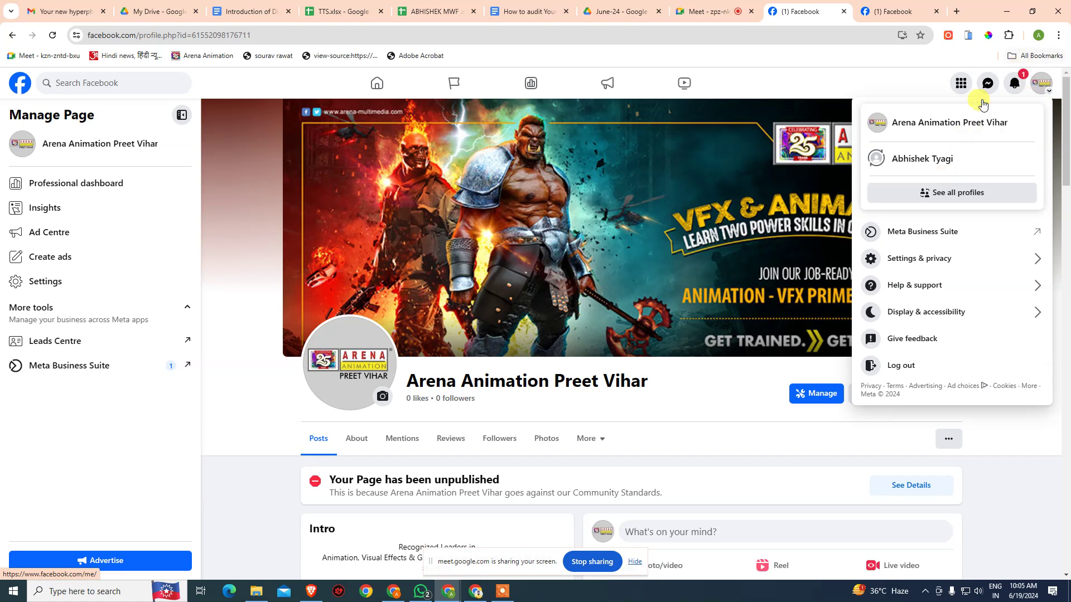
left_click(891, 76)
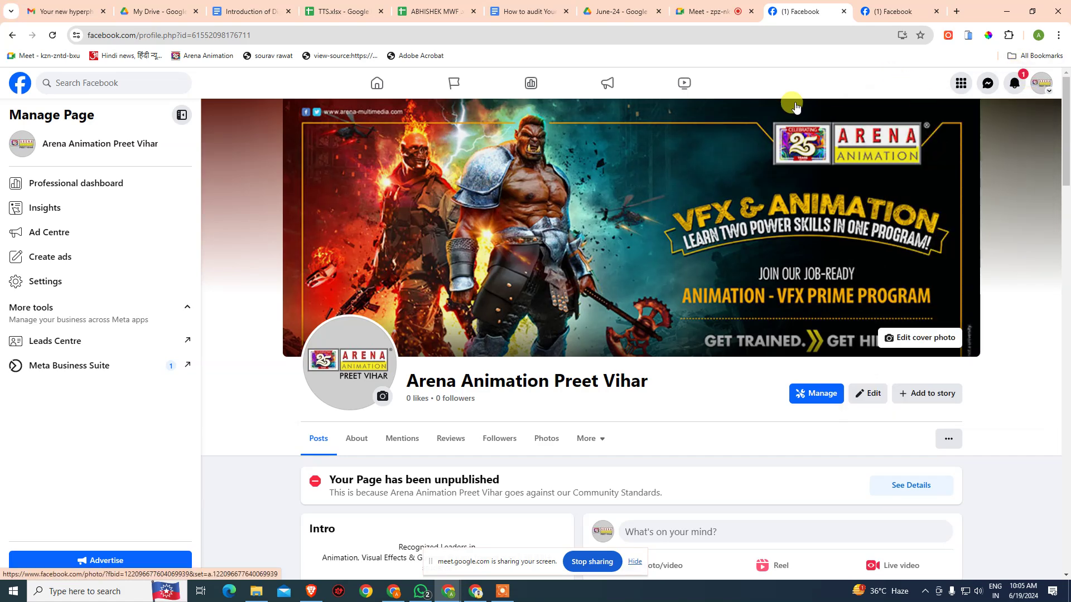
key("ctrl+w")
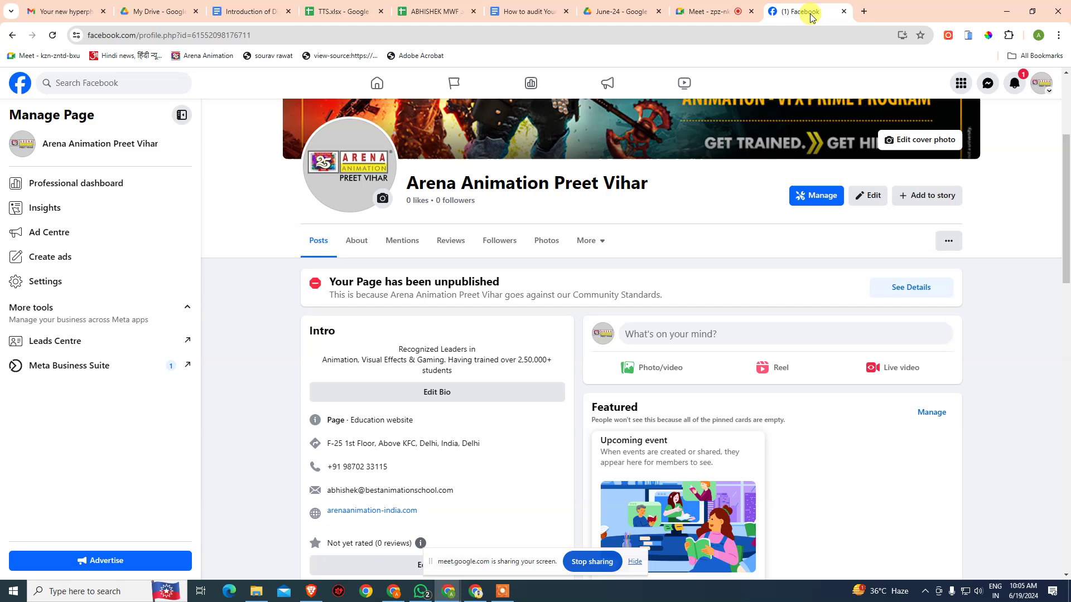
key("ctrl+w")
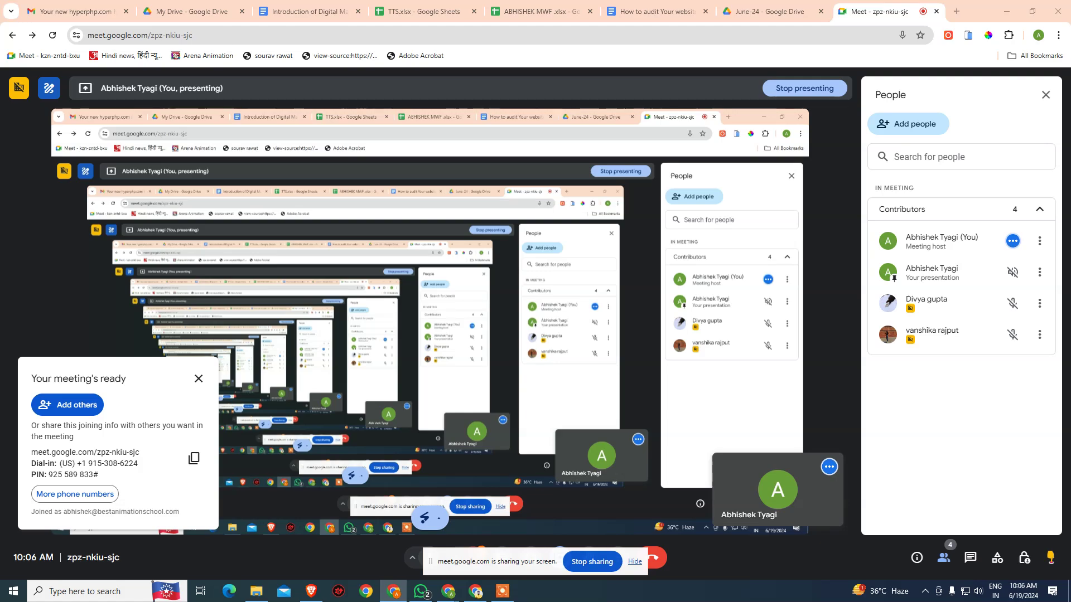
- Maximize the other browser window showing Facebook, switch to the Le Vasthu page profile, and open its page
left_click_drag(1070, 93, 612, 83)
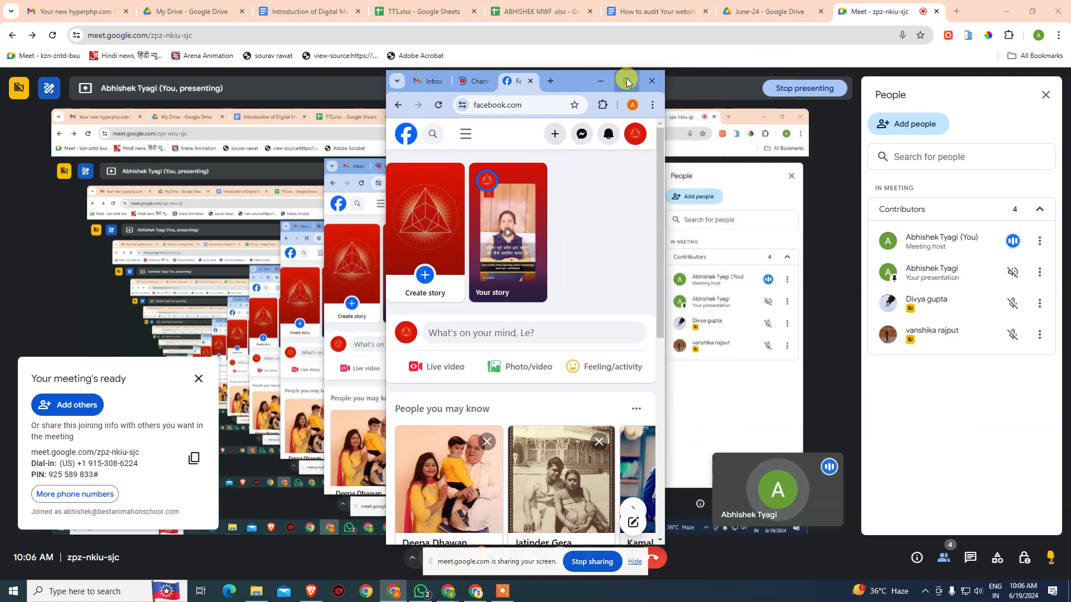
left_click(625, 81)
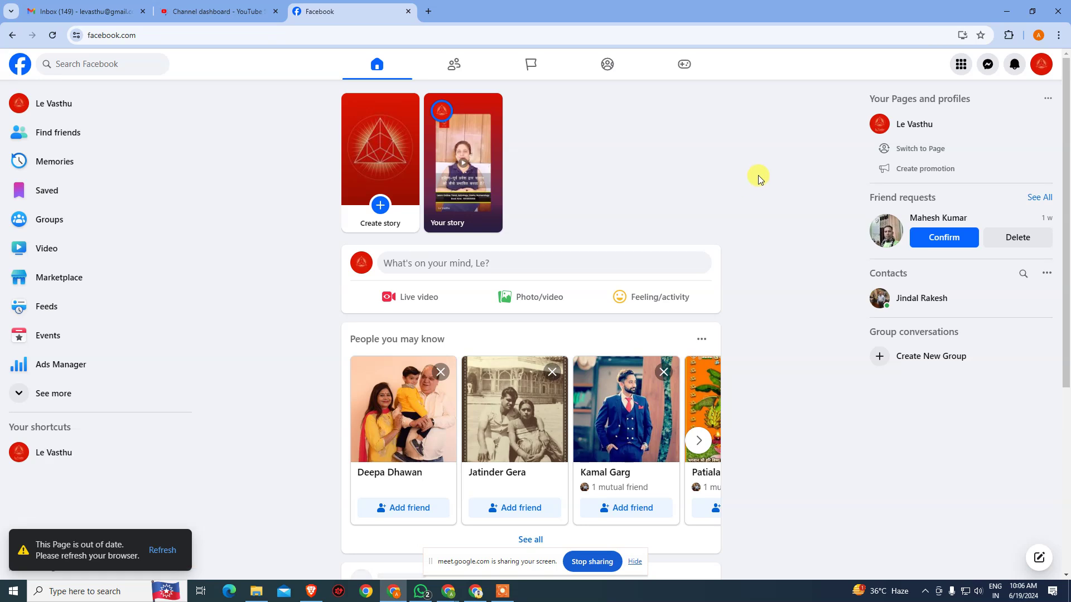
left_click(1042, 65)
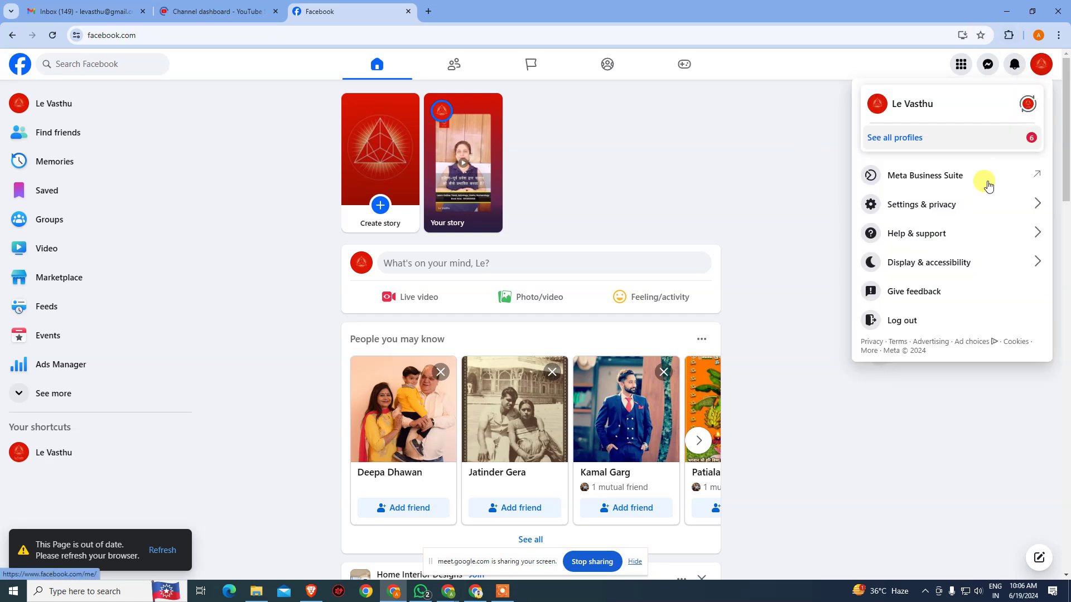
left_click(915, 138)
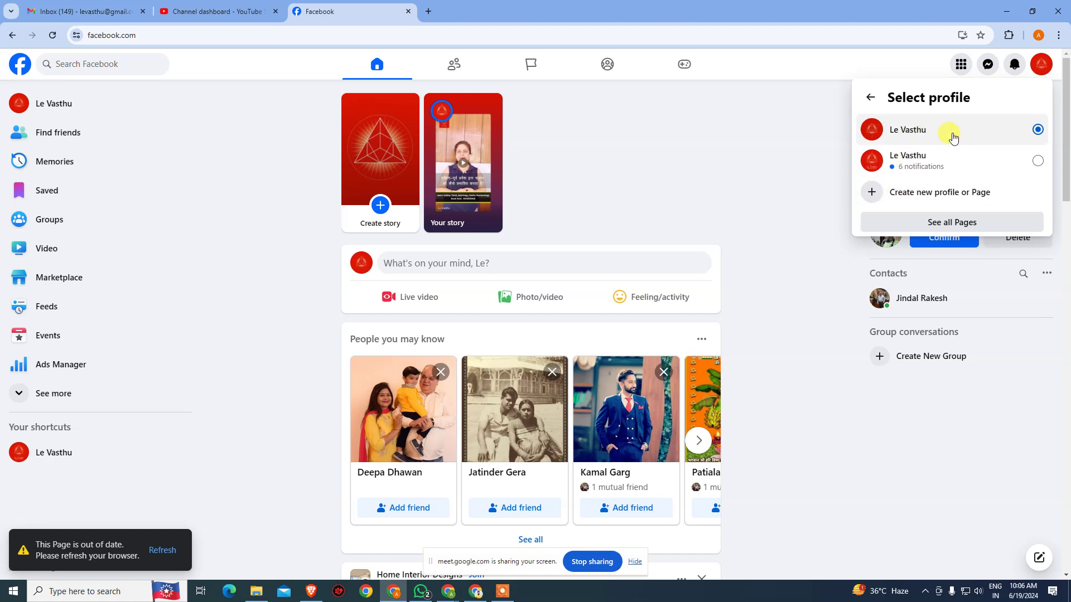
left_click(927, 161)
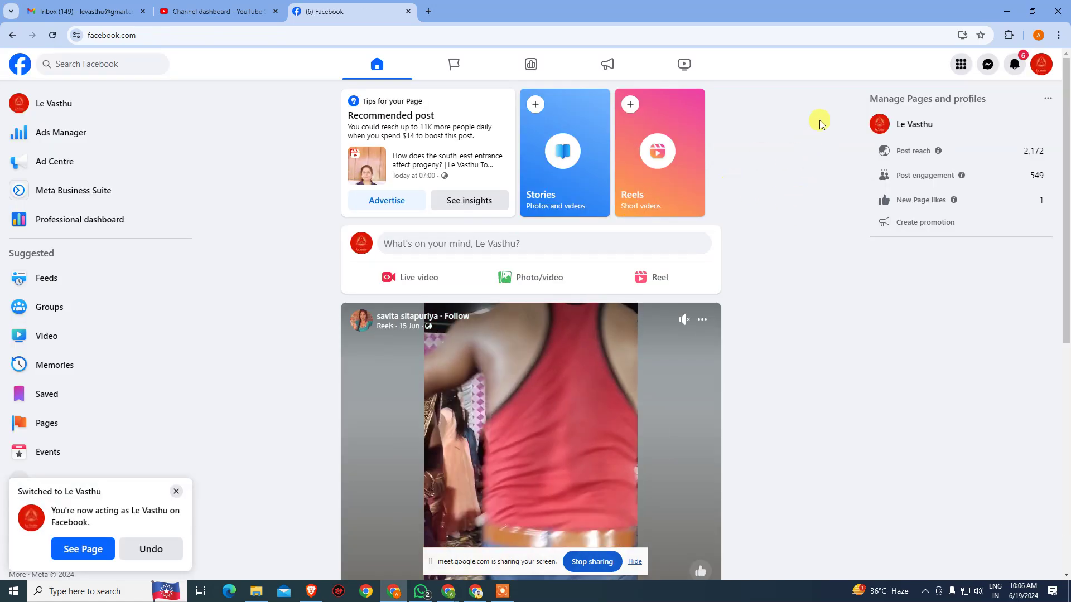
left_click(898, 125)
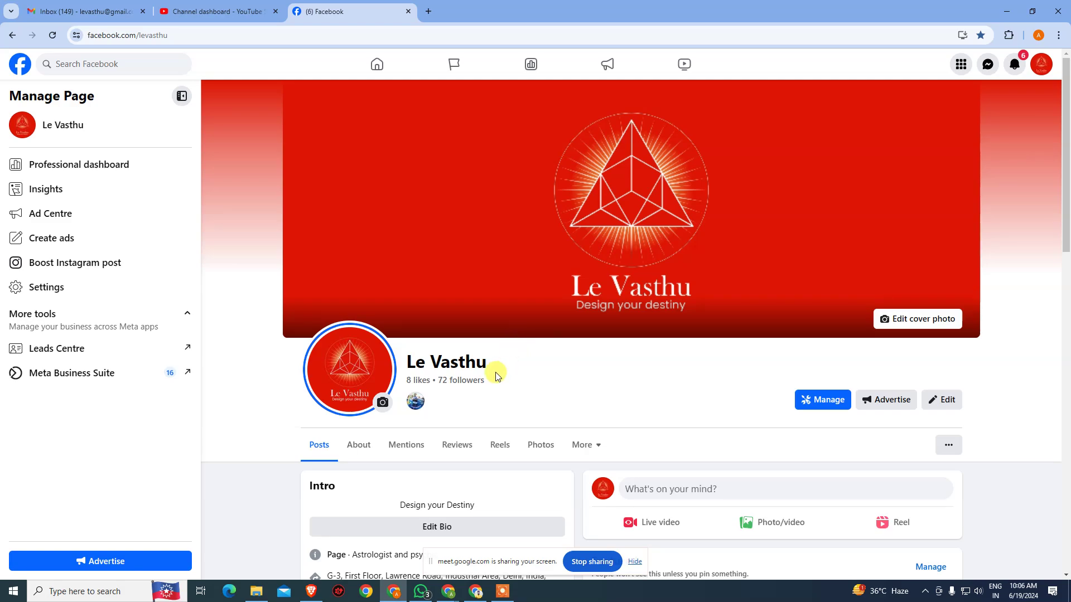
- Examine the Le Vasthu page's Intro details, photos, and feed of reels and shared video posts
scroll(594, 295, "down", 5)
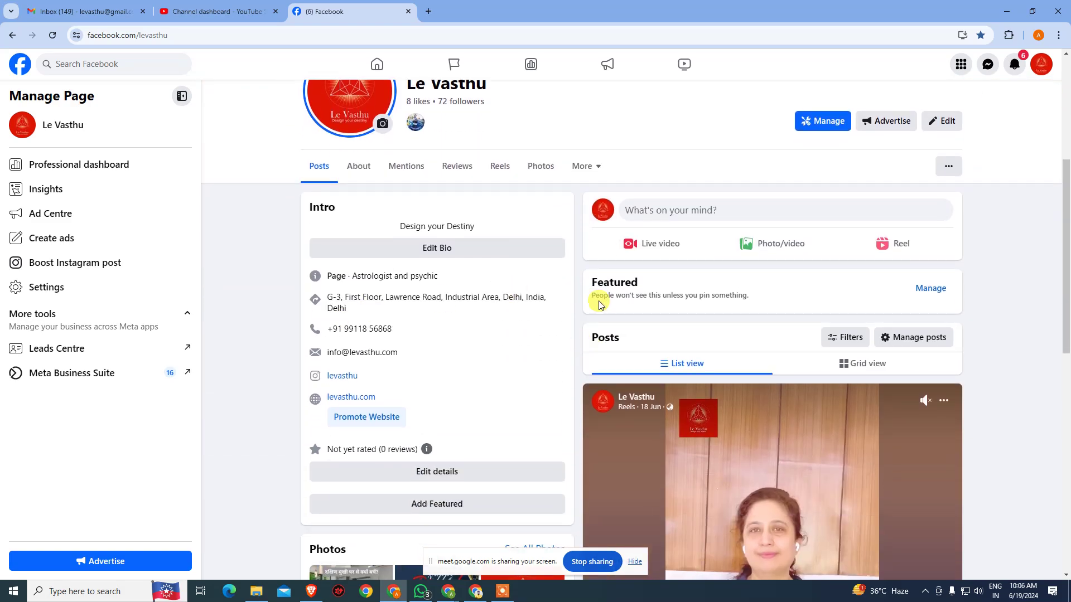
scroll(600, 304, "down", 4)
scroll(639, 326, "down", 15)
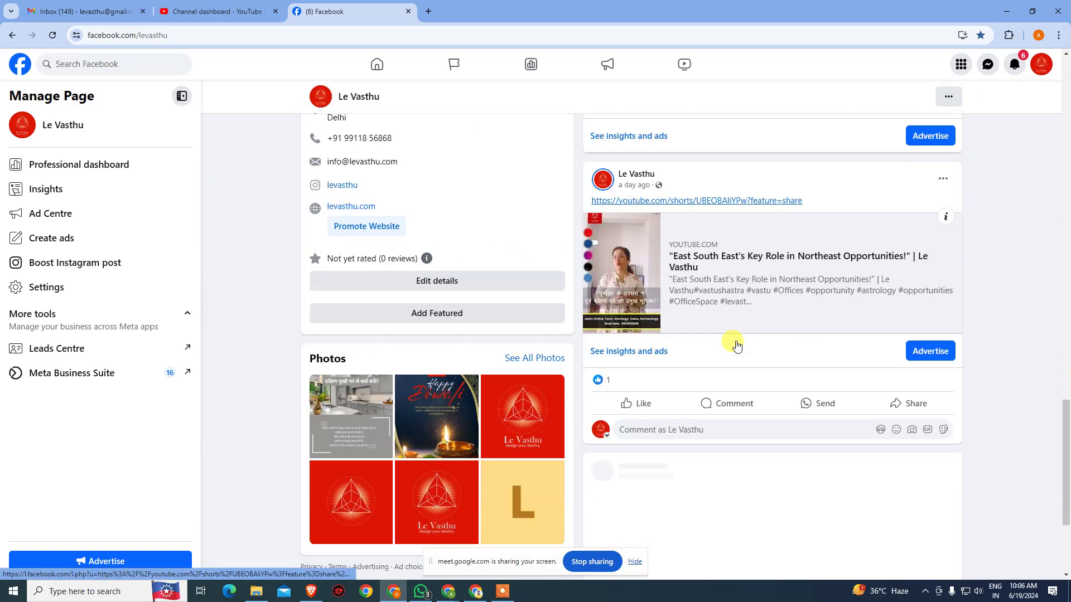
scroll(735, 341, "down", 9)
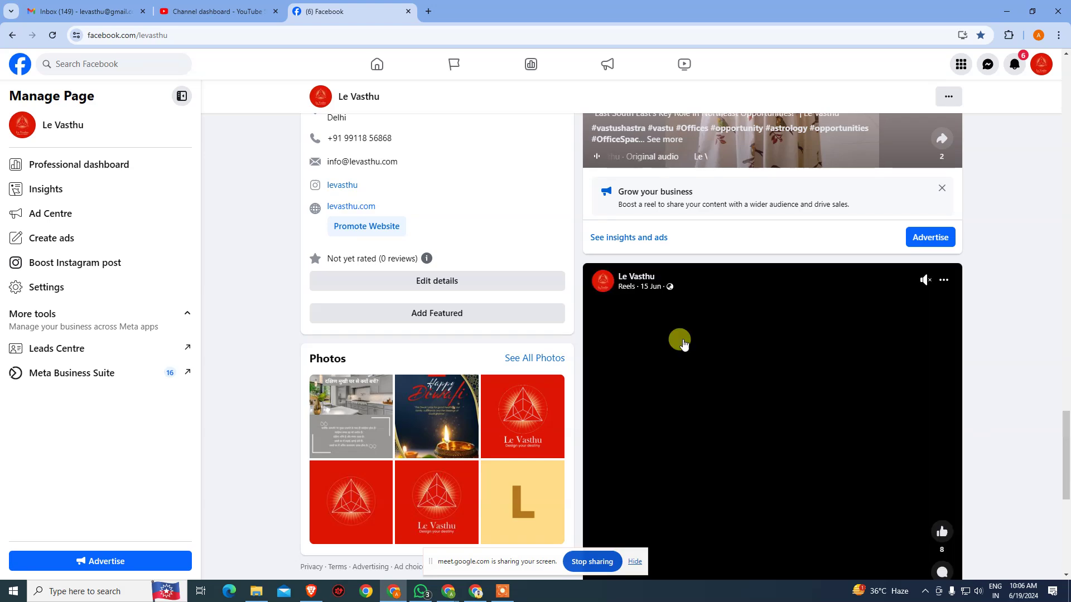
scroll(687, 363, "down", 9)
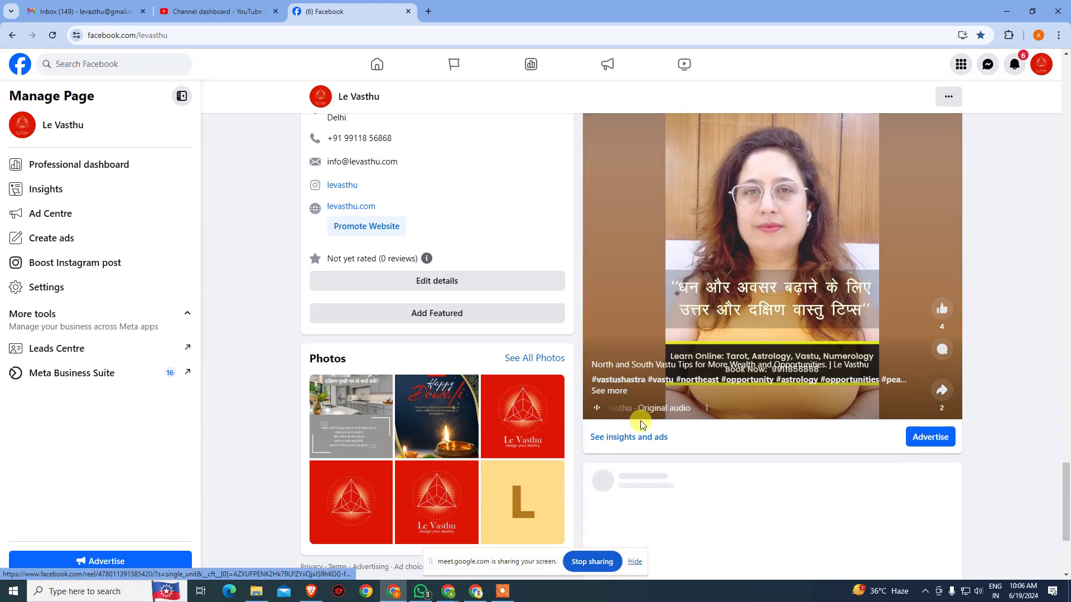
scroll(661, 394, "up", 8)
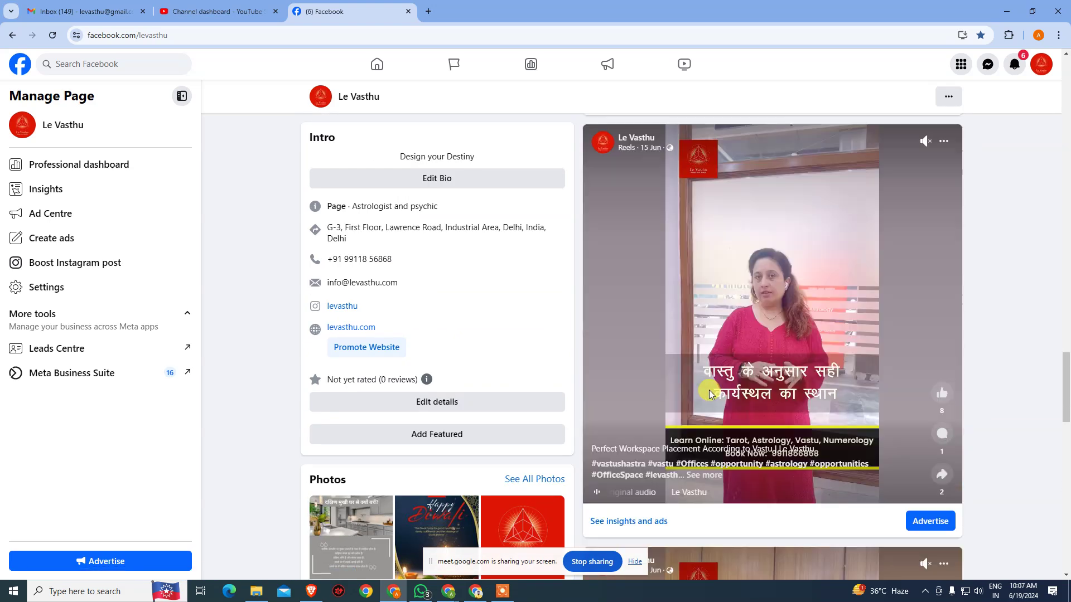
scroll(691, 340, "up", 8)
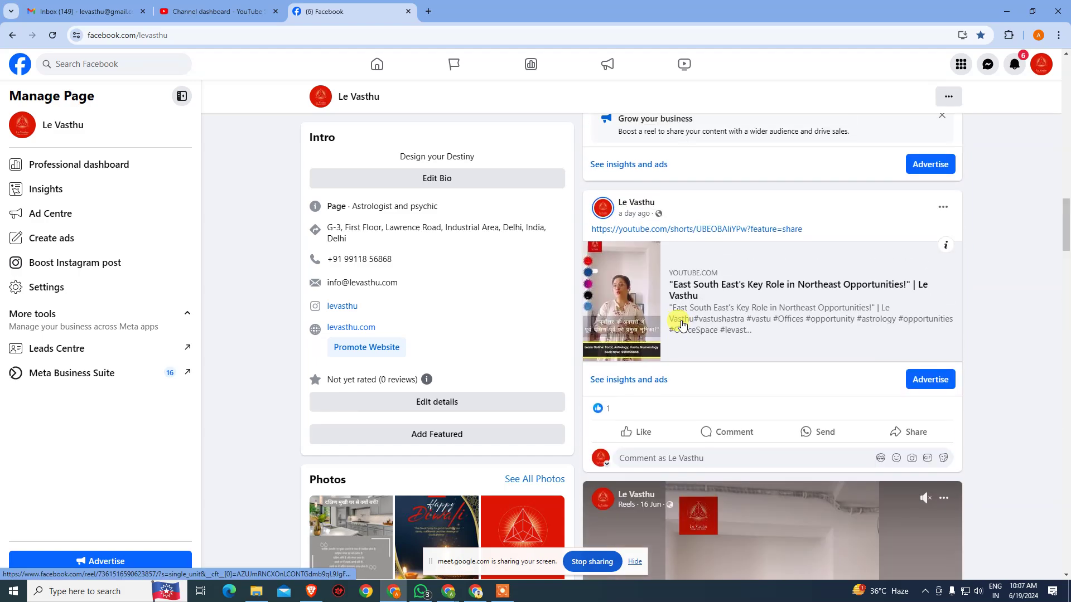
scroll(686, 328, "up", 10)
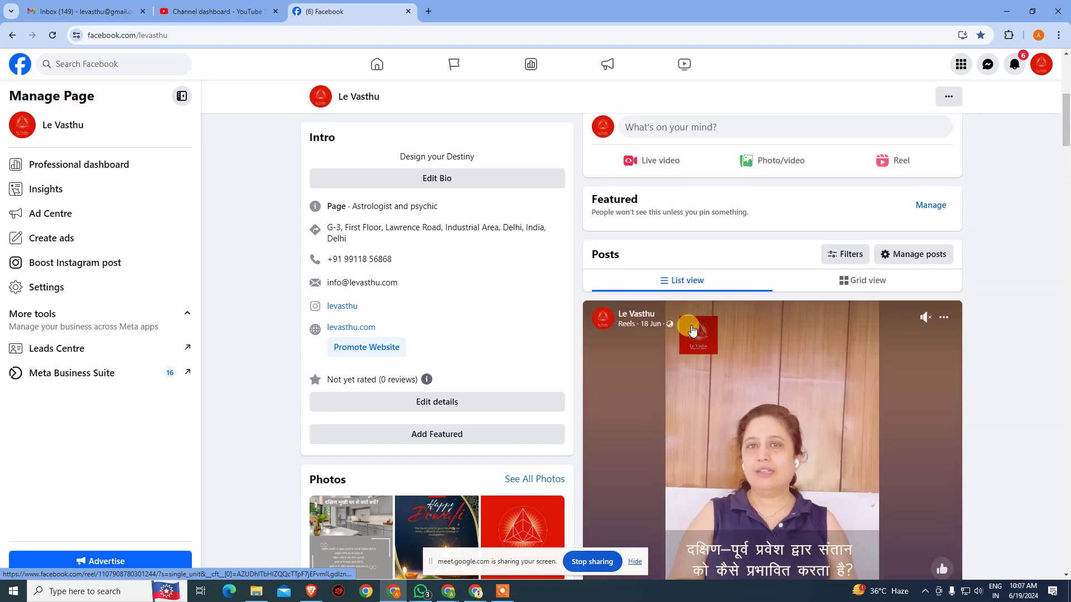
scroll(692, 329, "up", 1)
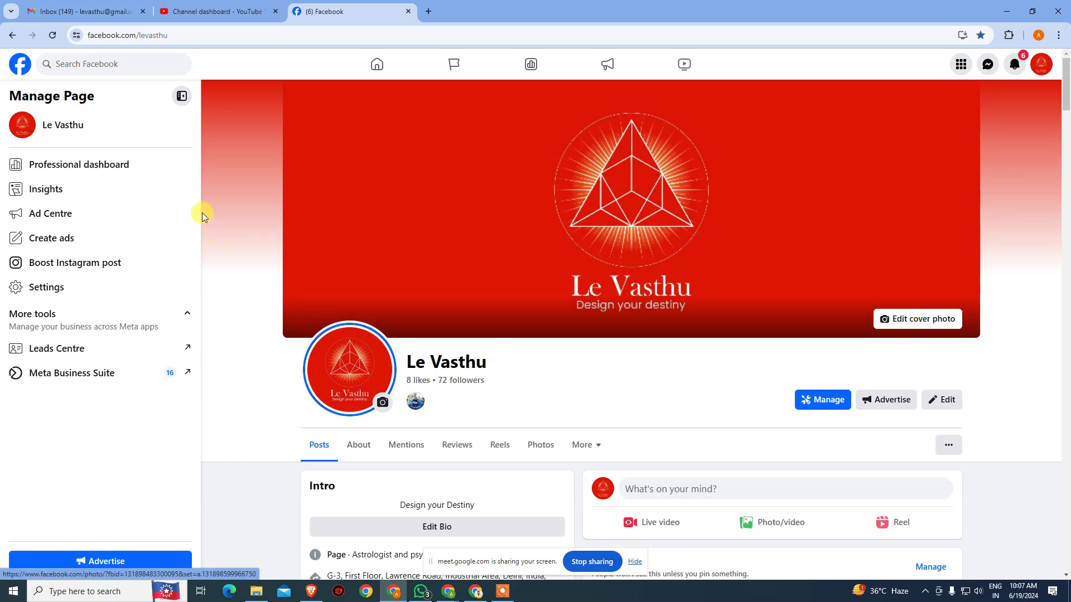
- Review the Le Vasthu page's professional dashboard overview, recent content and messages, and return to the page's posts
left_click(67, 165)
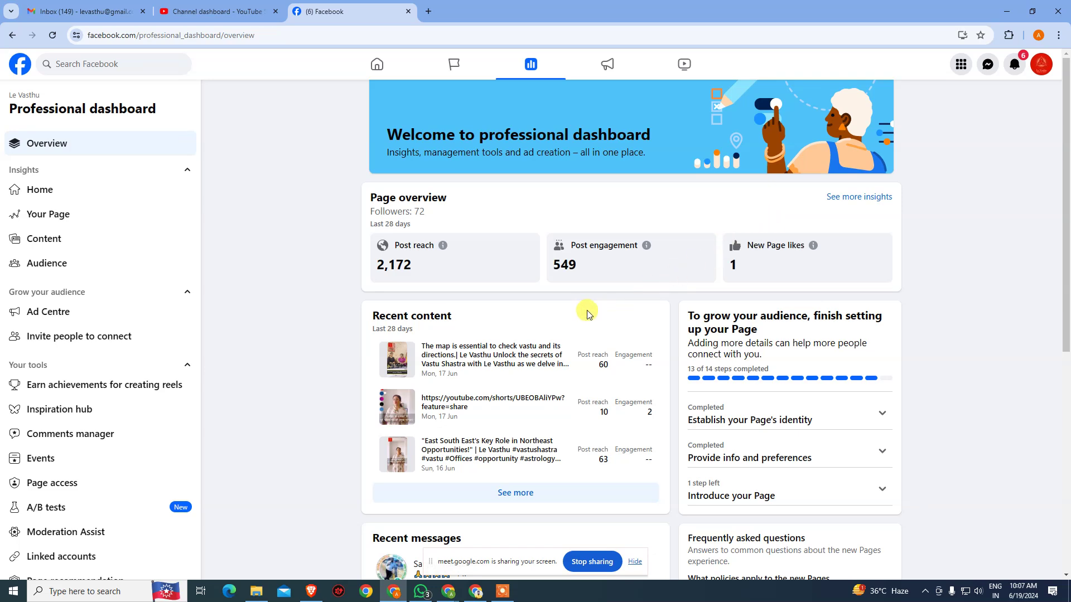
scroll(586, 314, "down", 5)
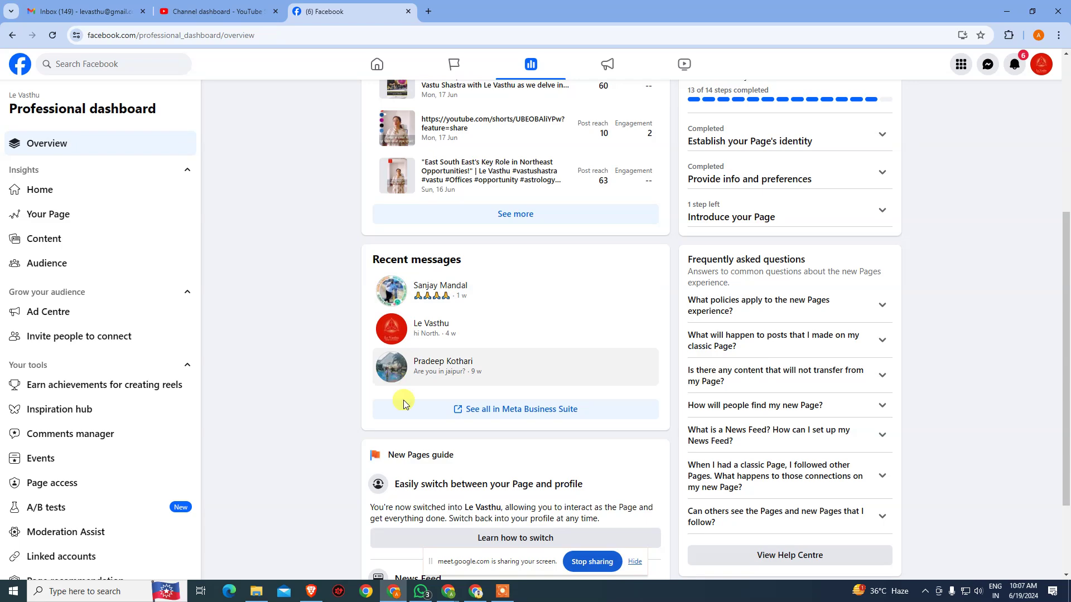
scroll(471, 336, "down", 2)
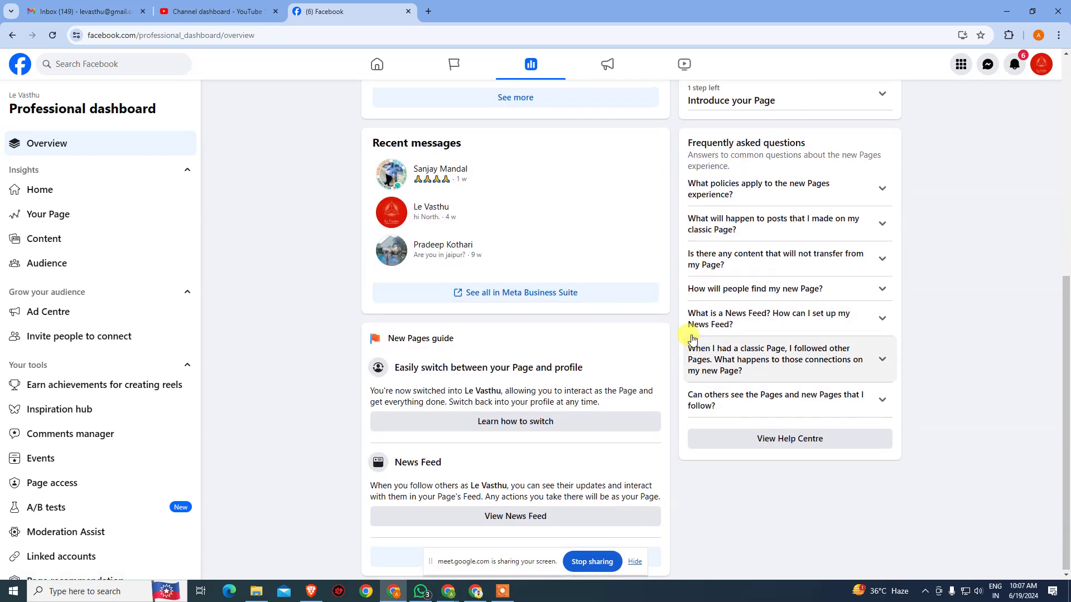
scroll(696, 341, "up", 7)
scroll(296, 191, "down", 2)
scroll(296, 191, "up", 2)
left_click(17, 35)
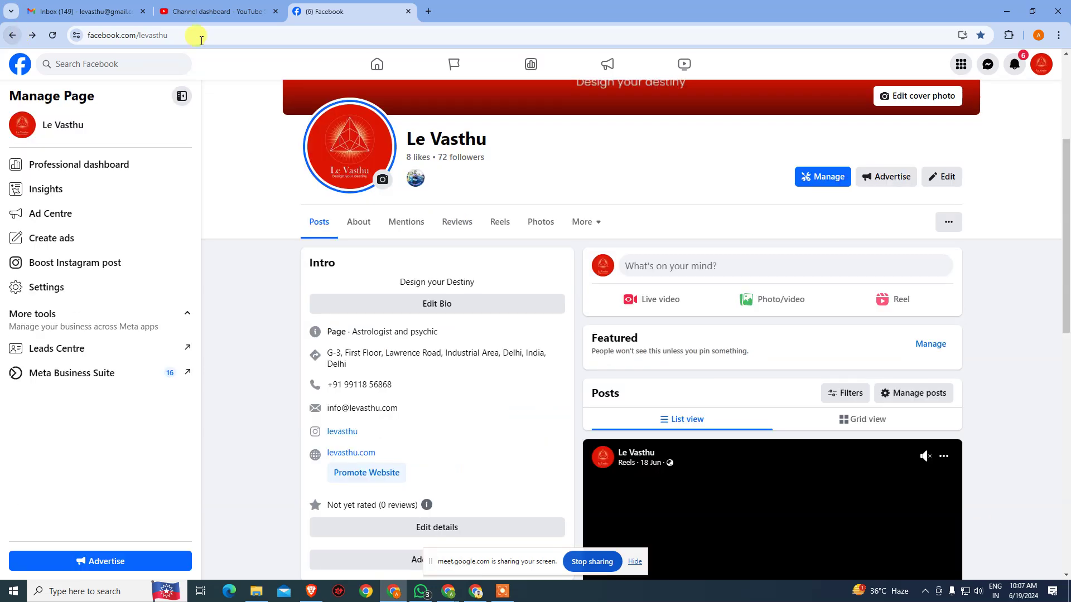
scroll(574, 251, "up", 1)
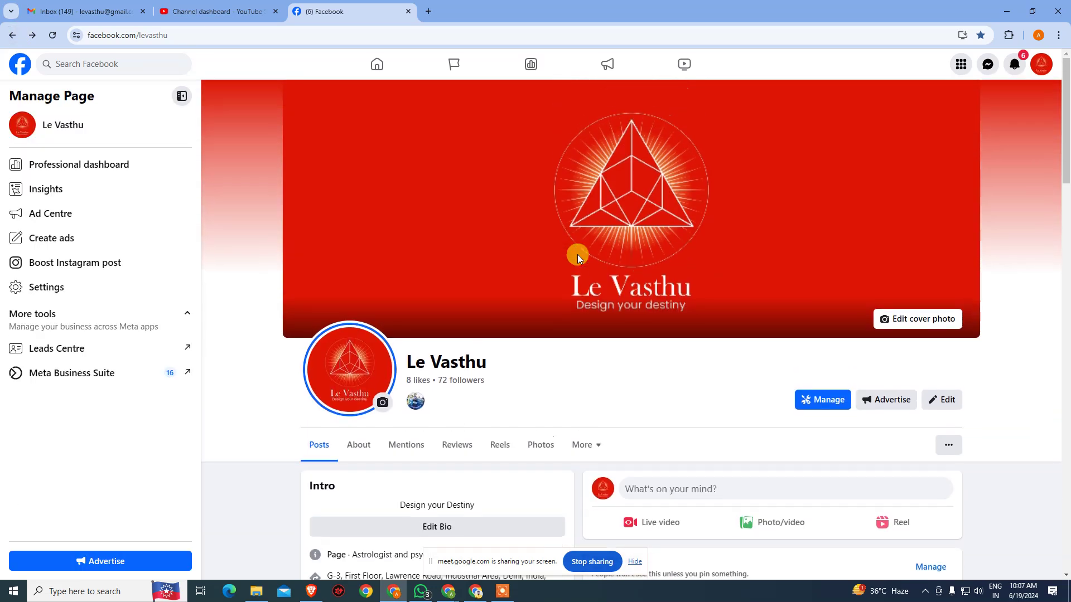
scroll(588, 270, "down", 4)
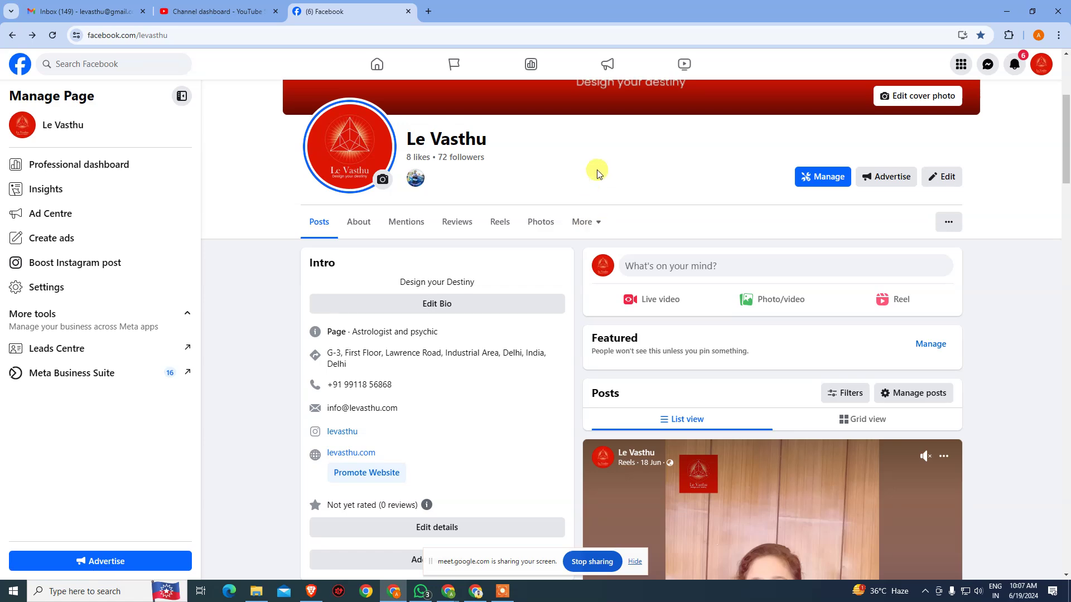
- Return to the top of the Le Vasthu page and switch to the Le Vasthu personal profile
scroll(612, 145, "up", 4)
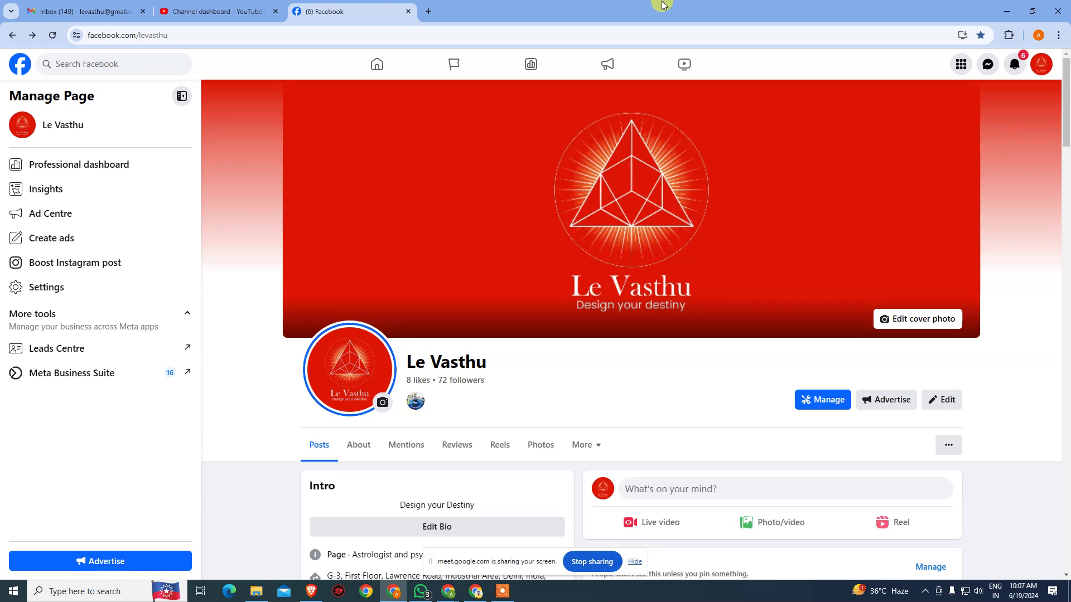
key("alt+Tab")
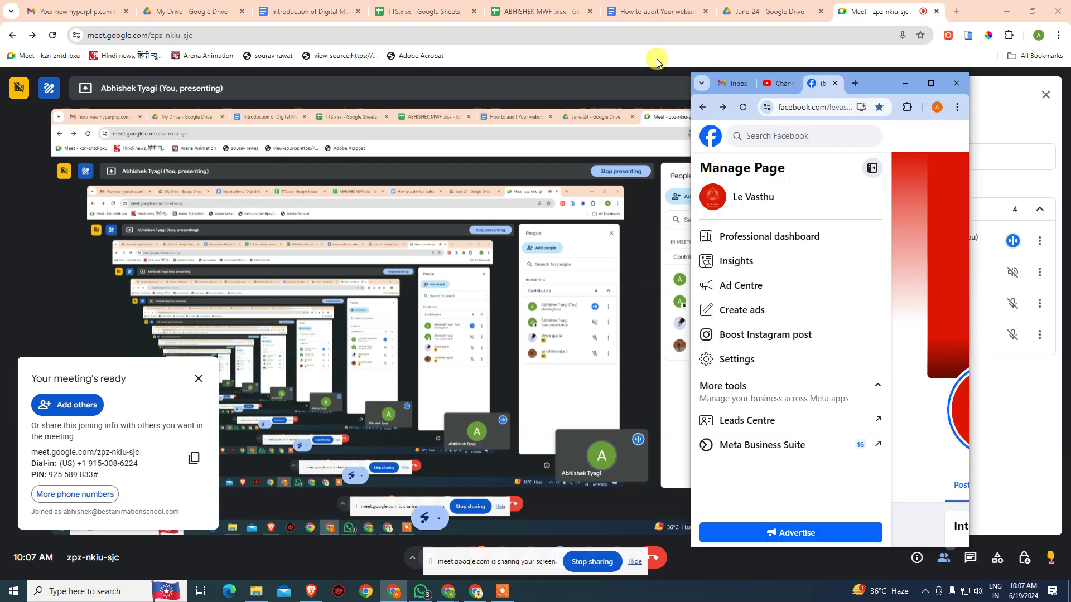
key("alt+Tab")
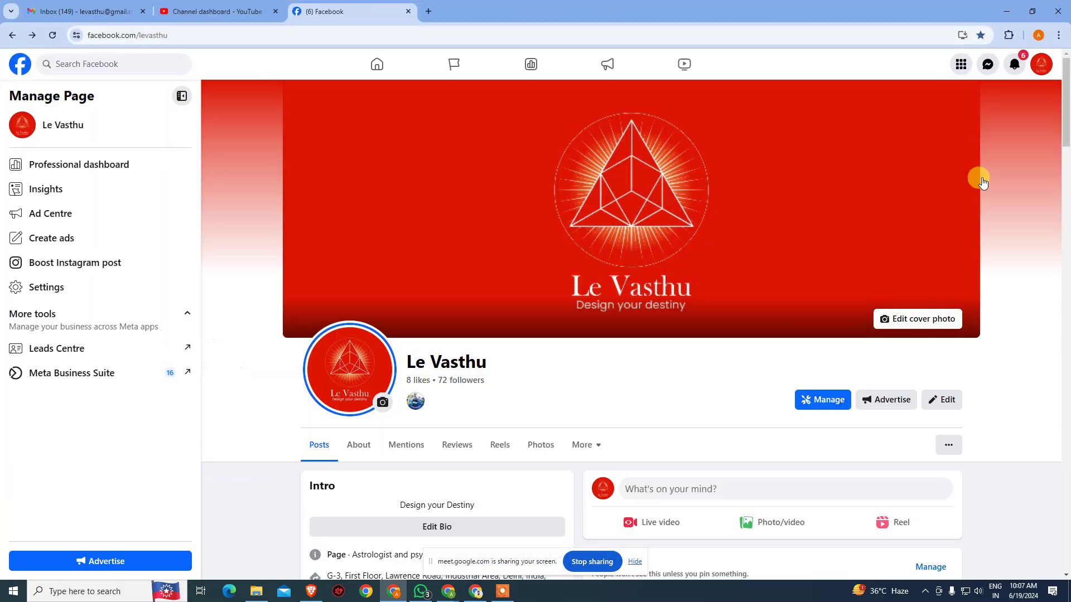
left_click(1041, 64)
left_click(888, 147)
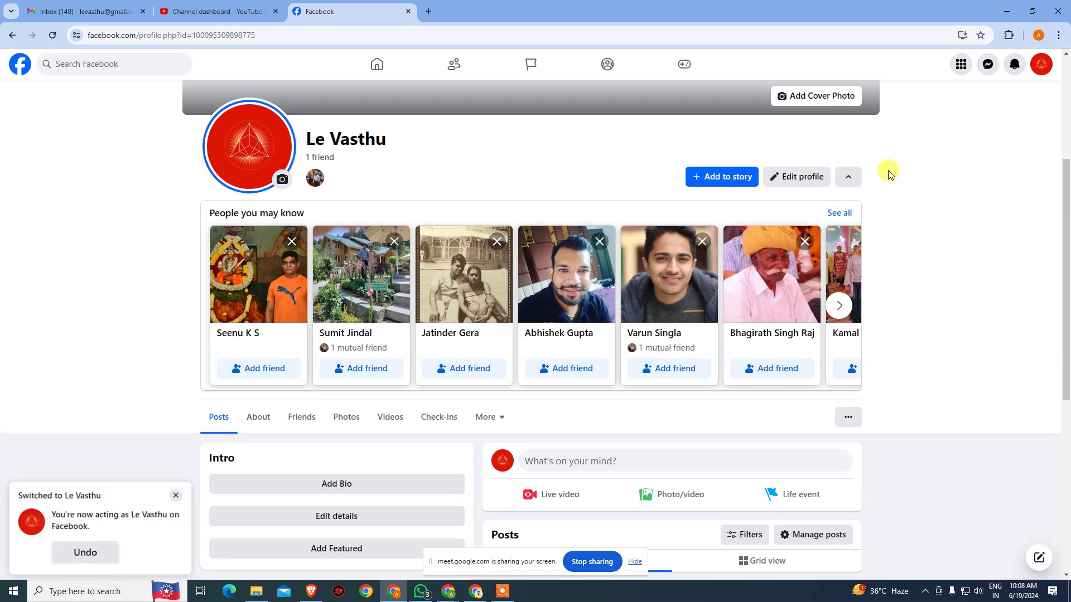
- Examine the Le Vasthu personal profile's cover area, intro, friends and posts, and preview its friend's profile card
scroll(920, 235, "down", 6)
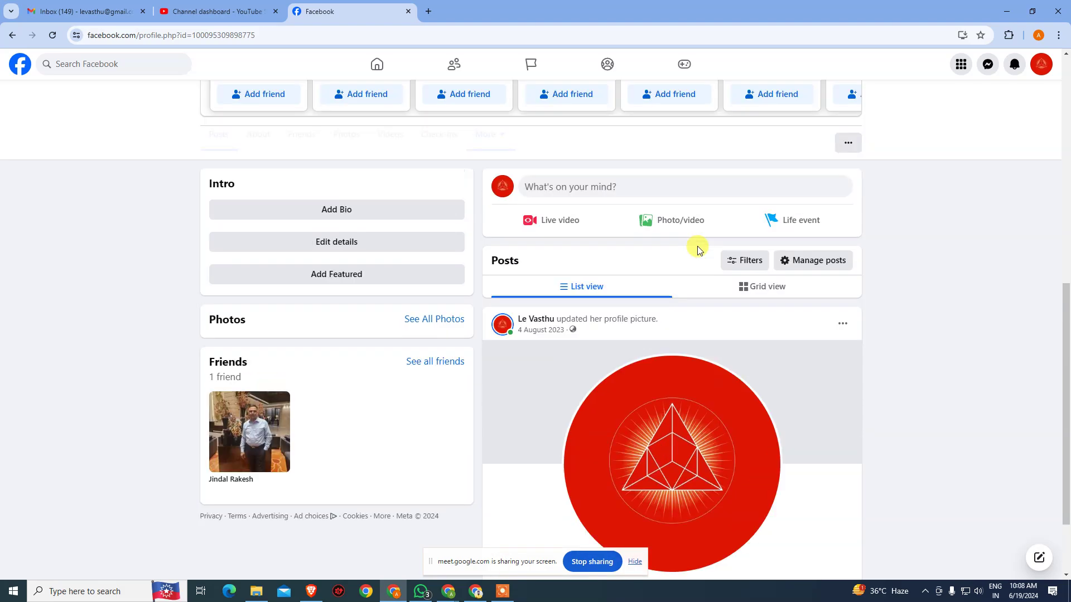
scroll(698, 246, "up", 7)
scroll(909, 237, "up", 3)
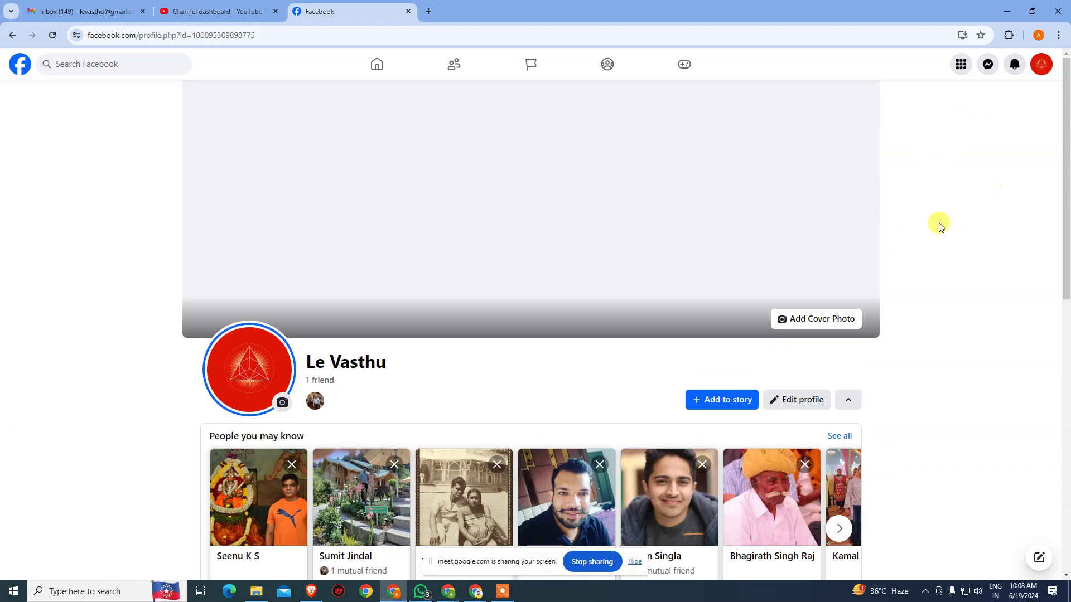
scroll(569, 442, "down", 3)
scroll(546, 440, "down", 7)
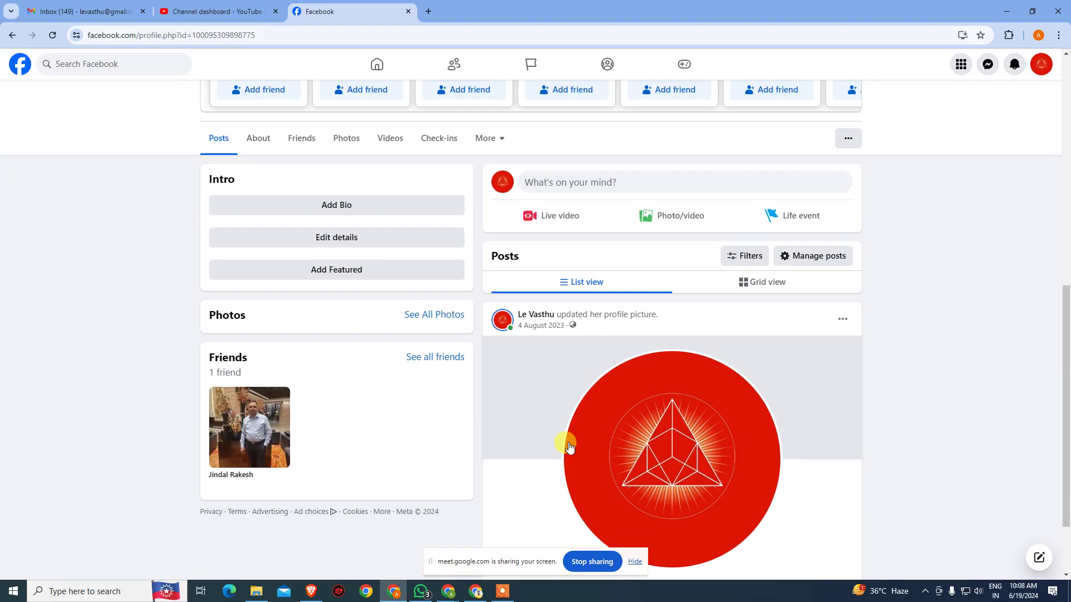
scroll(614, 399, "up", 4)
scroll(617, 386, "up", 5)
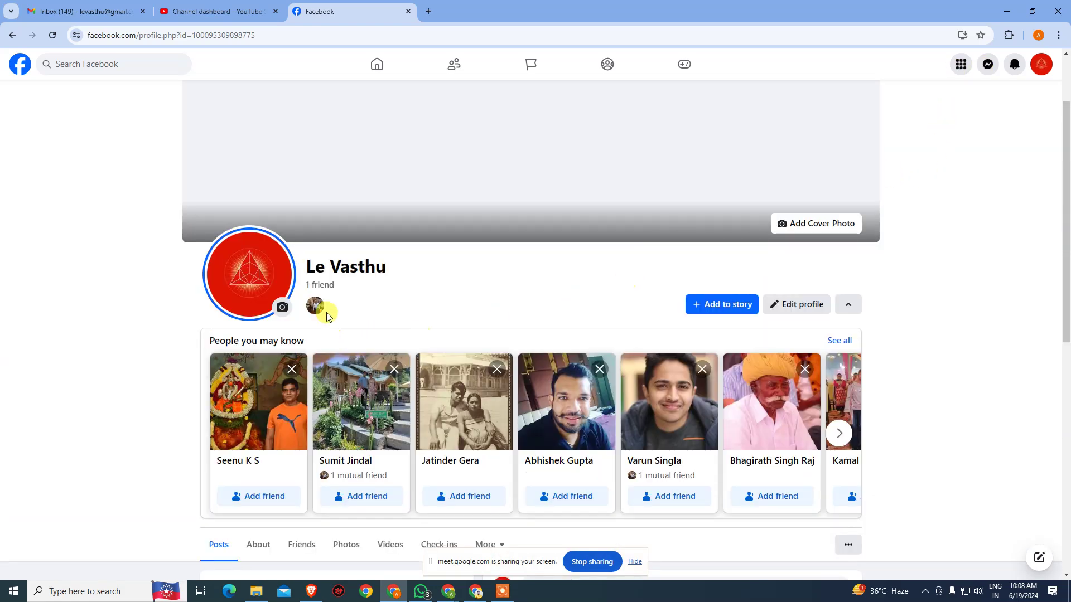
mouse_move(316, 309)
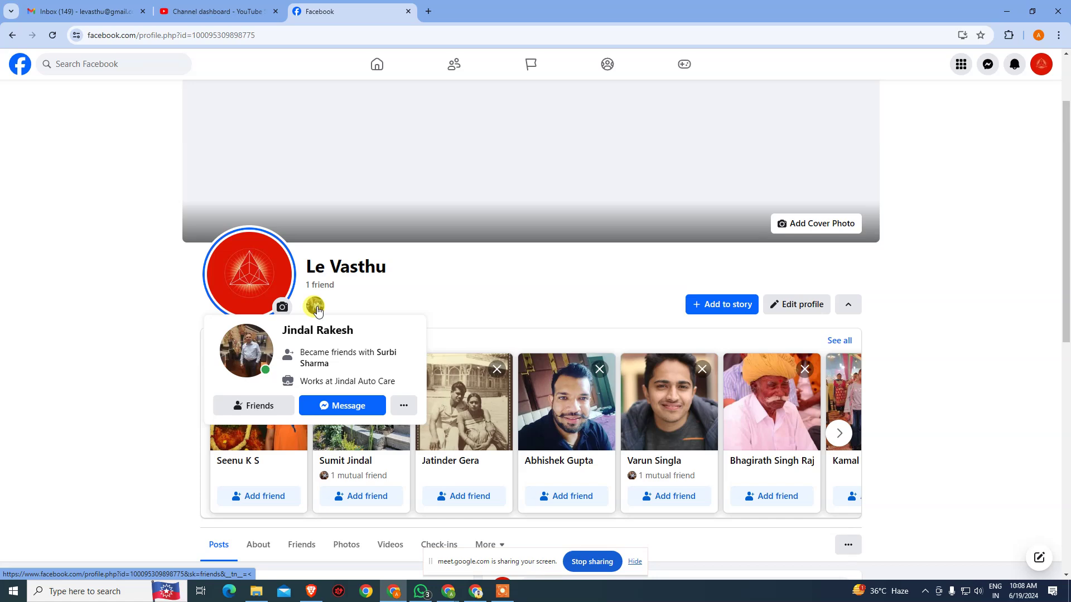
- Switch to the Le Vasthu page and back to the personal profile, and open the full list of profiles
left_click(1040, 66)
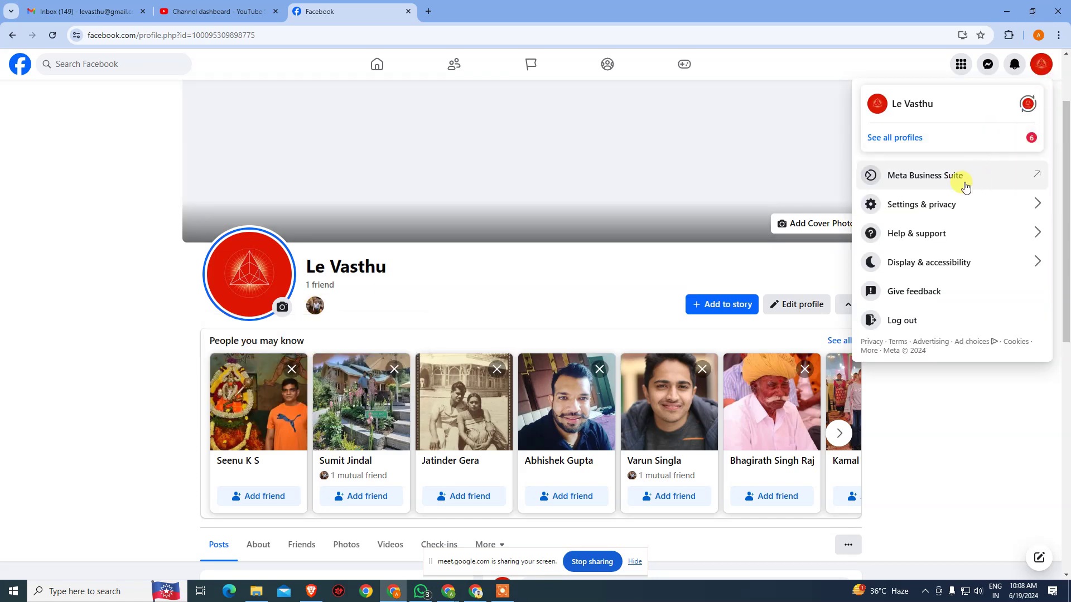
left_click(922, 144)
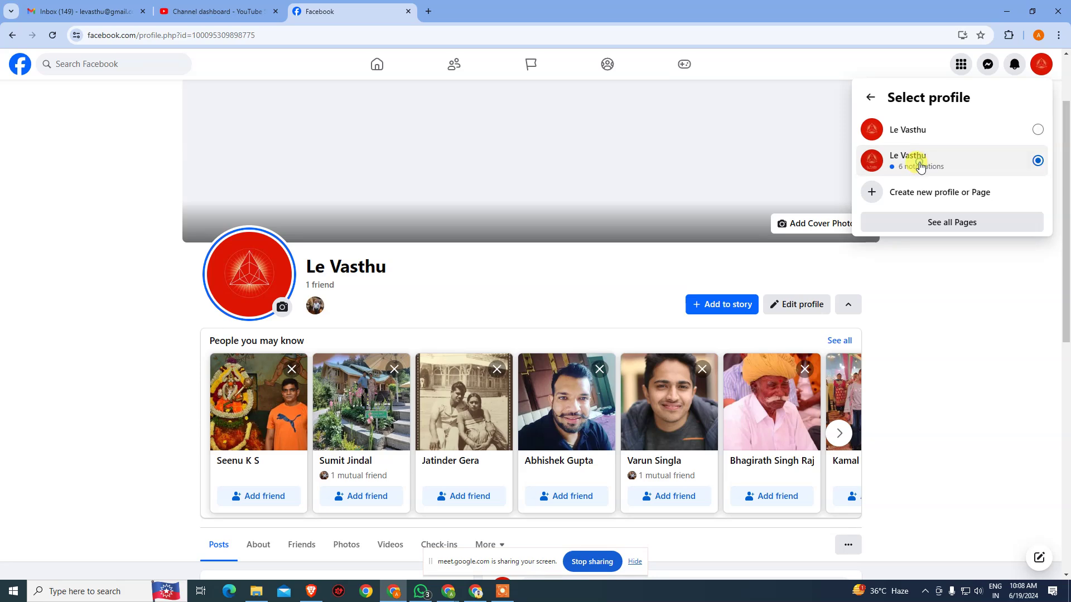
left_click(920, 166)
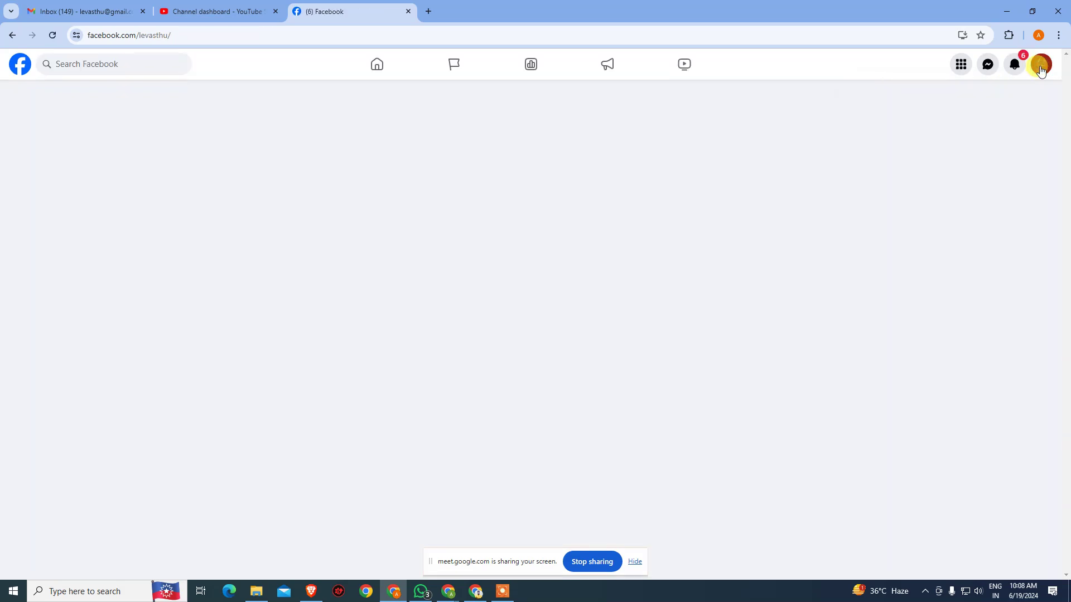
left_click(1040, 66)
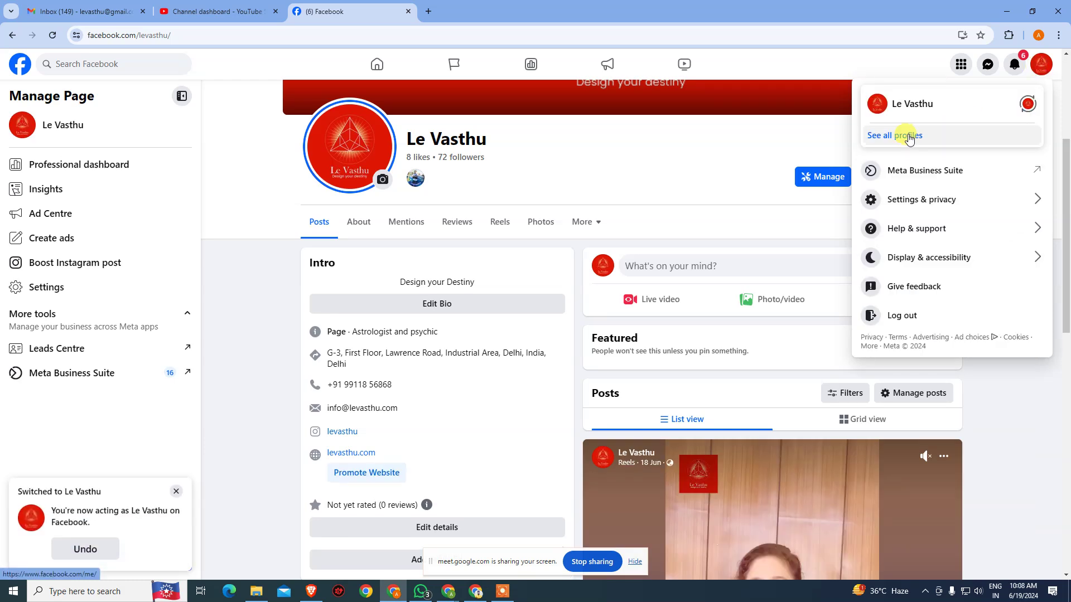
left_click(907, 136)
left_click(946, 157)
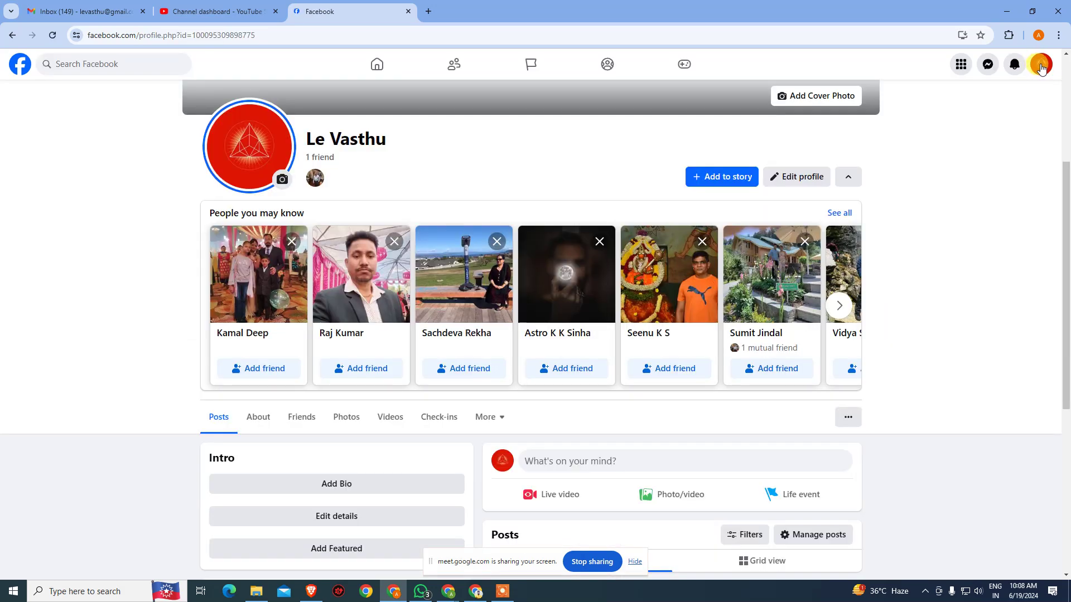
left_click(1041, 66)
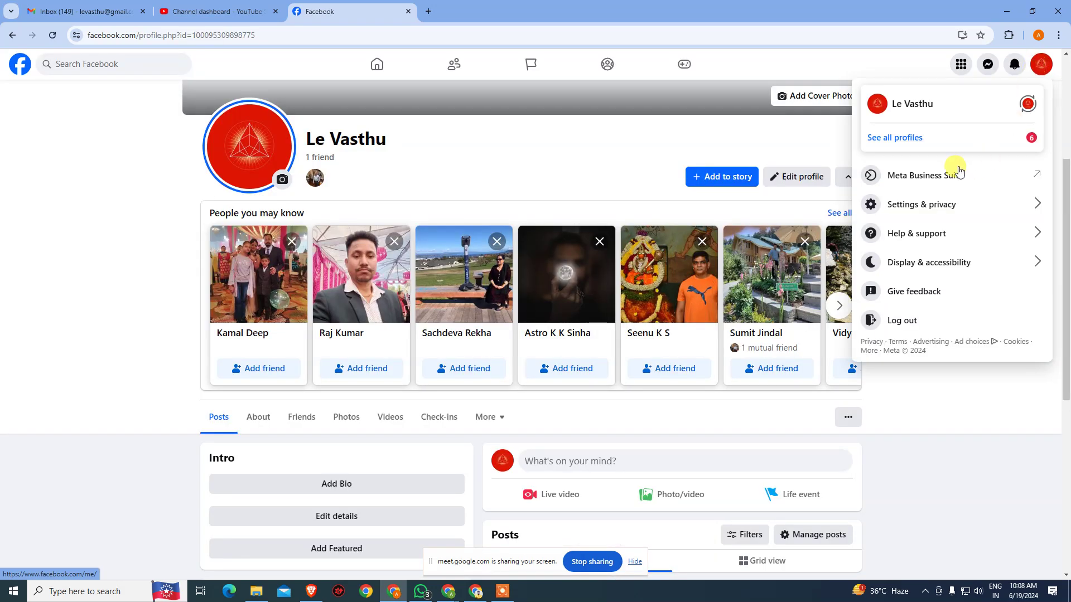
left_click(923, 138)
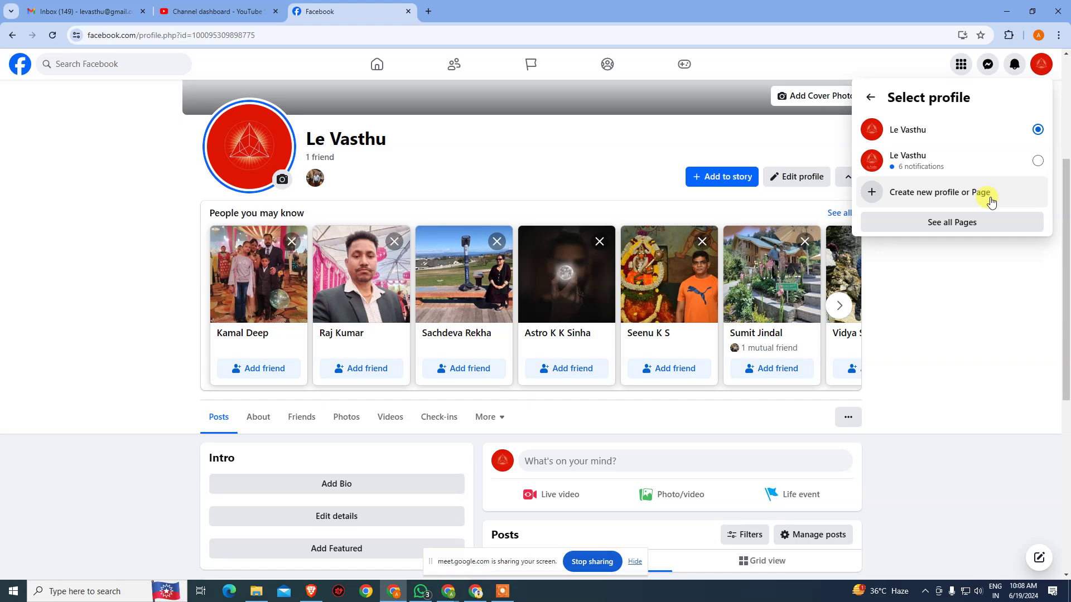
- Switch to the other browser window and open facebook.com in a new tab
key("alt+Tab")
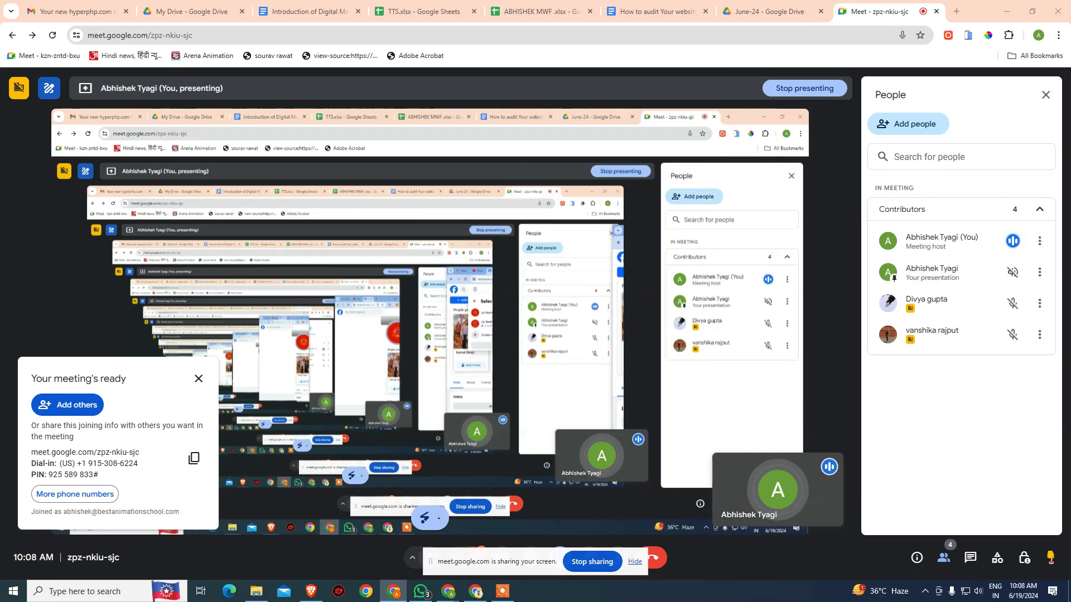
left_click(954, 12)
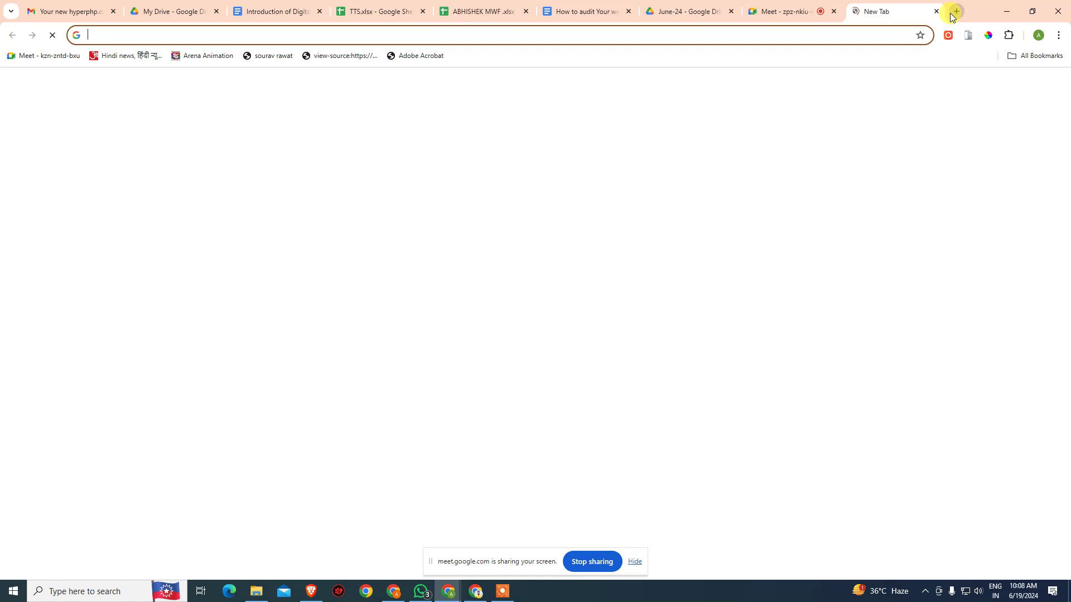
type("fa")
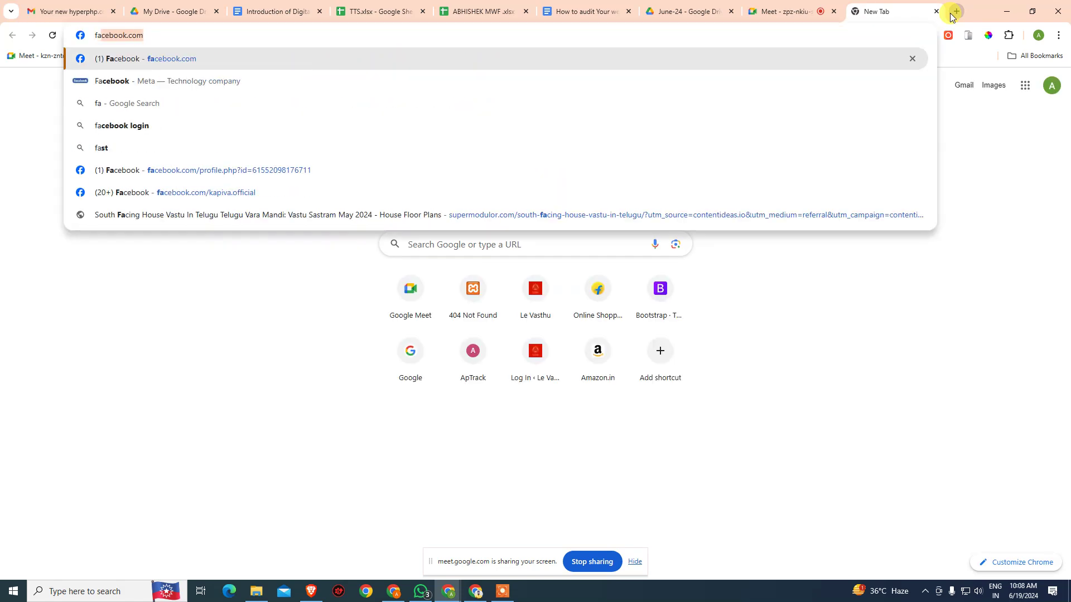
key("Return")
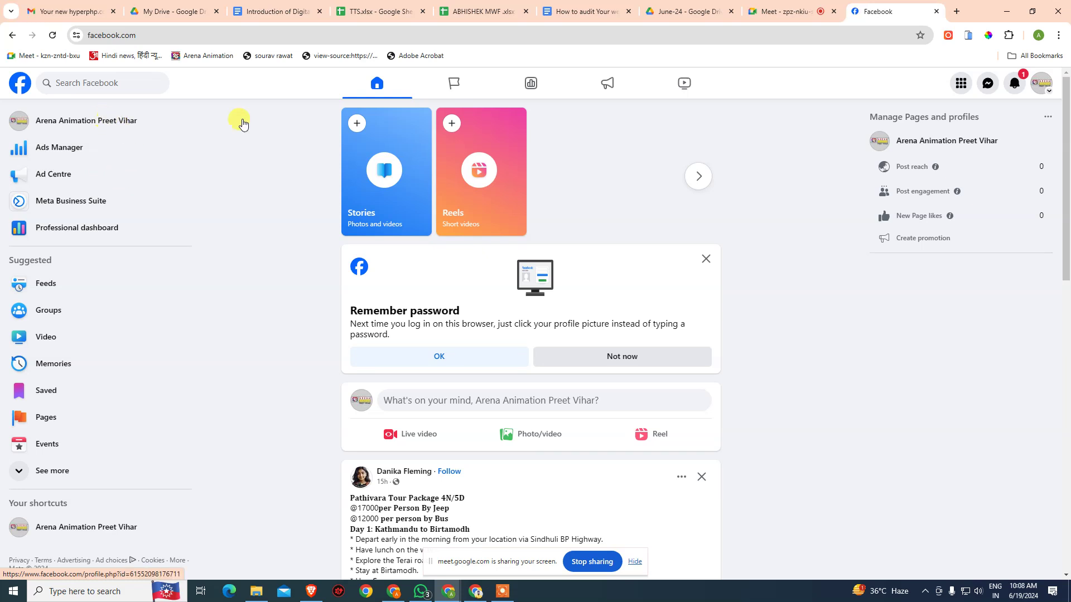
- Switch from the Arena Animation Preet Vihar page to the account's personal profile and list all its profiles
left_click(1043, 89)
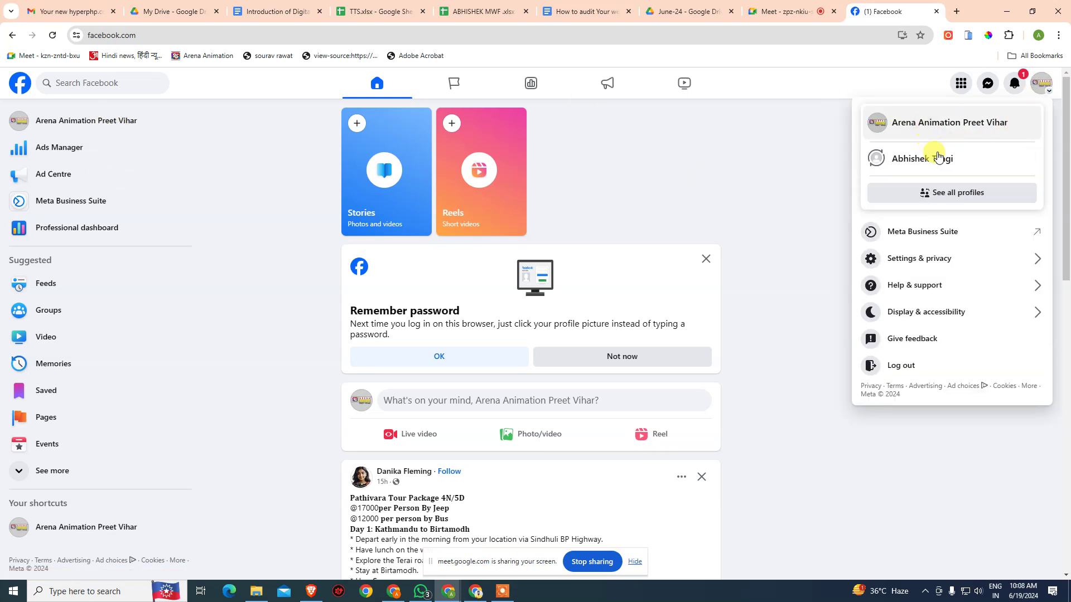
left_click(941, 194)
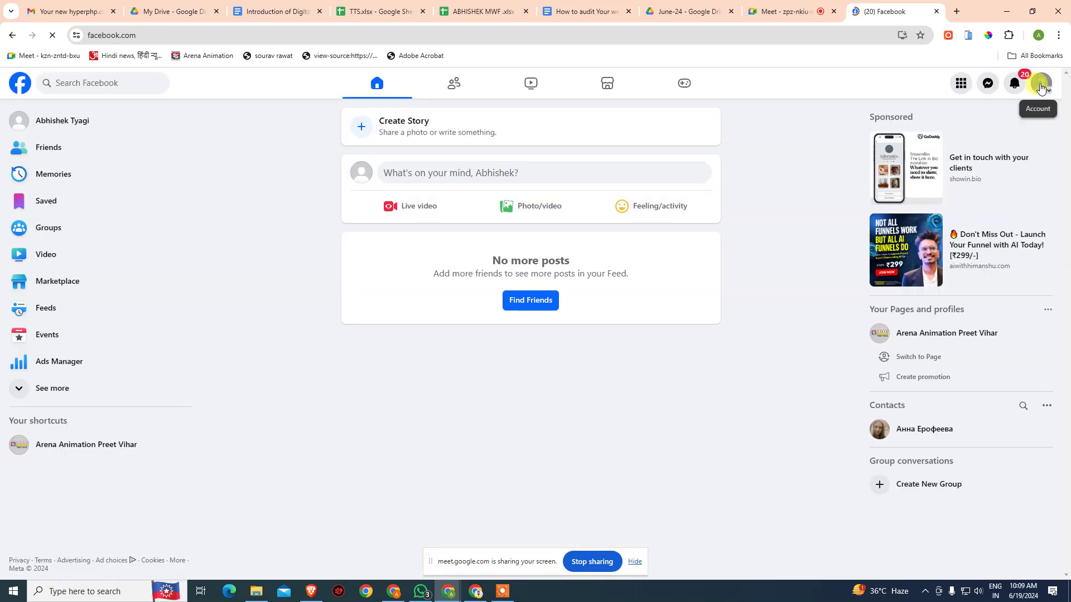
left_click(1040, 87)
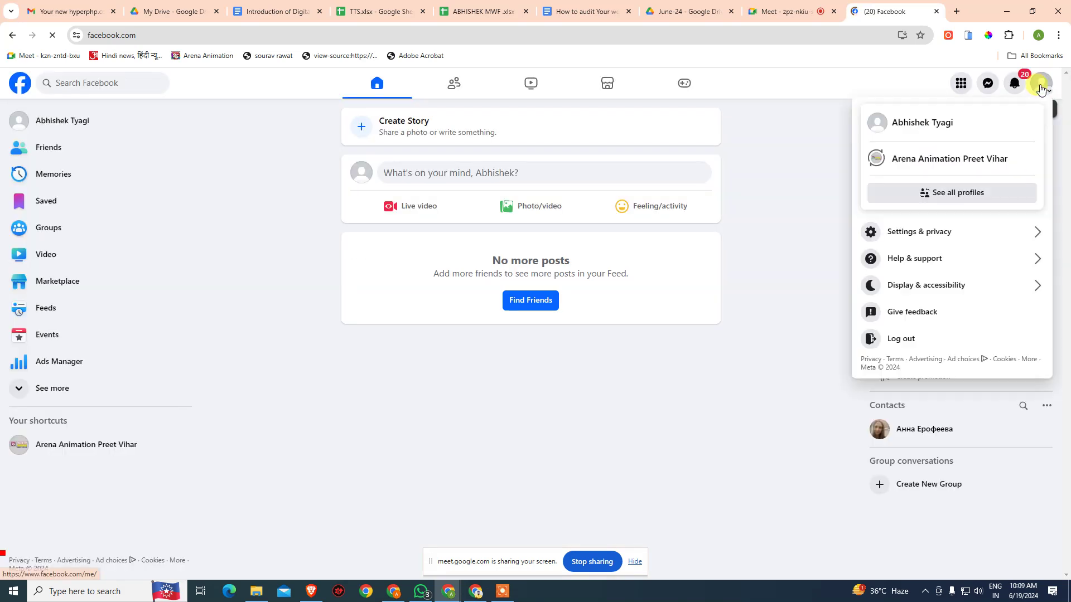
left_click(949, 193)
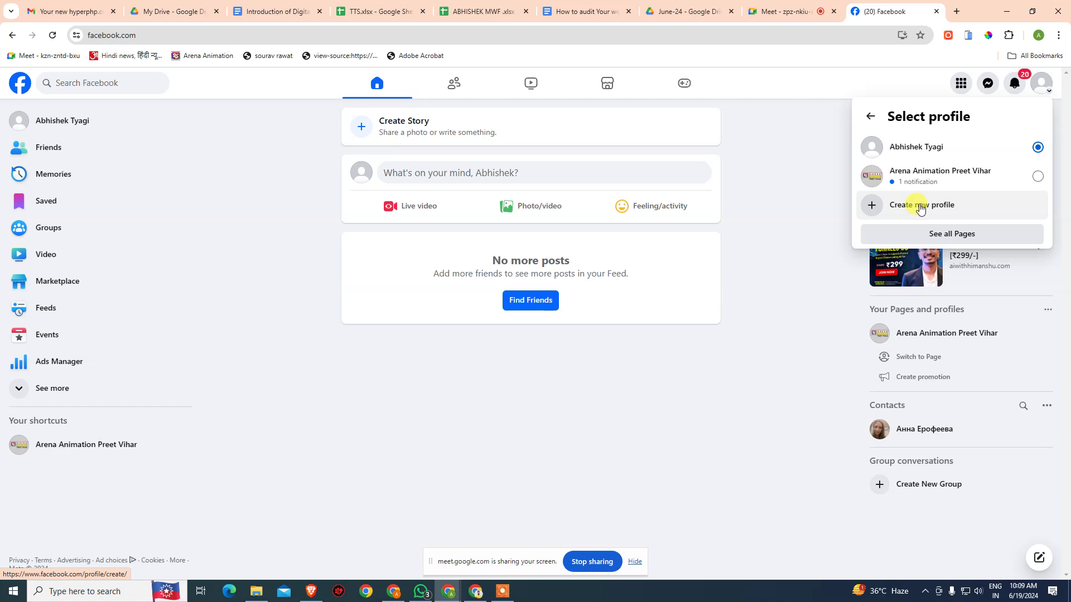
- Compare the personal account's option for creating a profile with the one in the Le Vasthu window's profile list
left_click(914, 207)
key("alt+Tab")
left_click_drag(1025, 106, 770, 106)
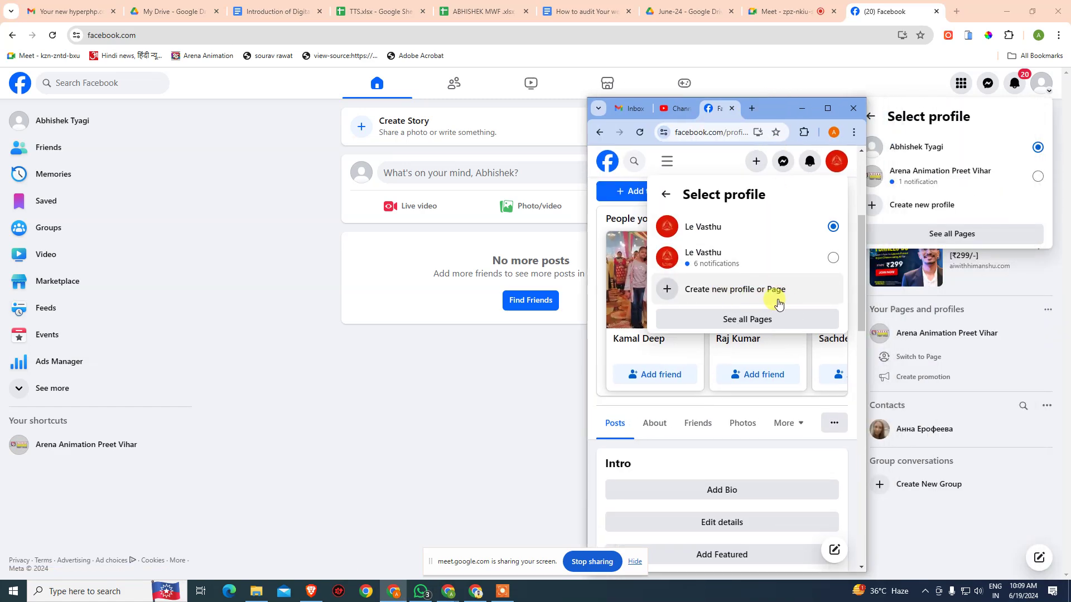
key("alt+Tab")
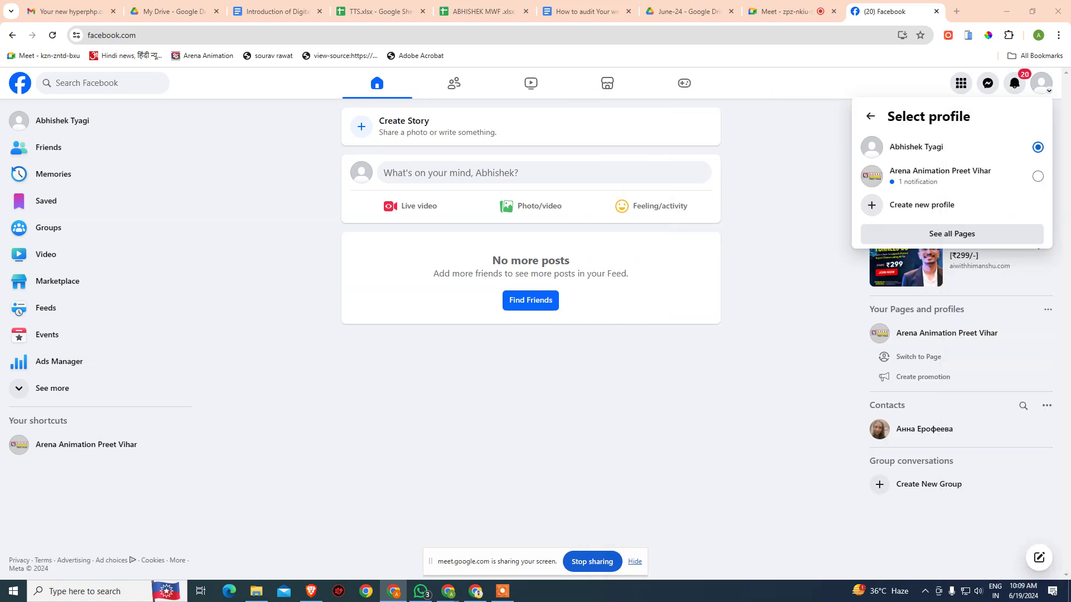
- Open the form for creating a new profile, view its fields, and close it without creating anything
left_click(923, 207)
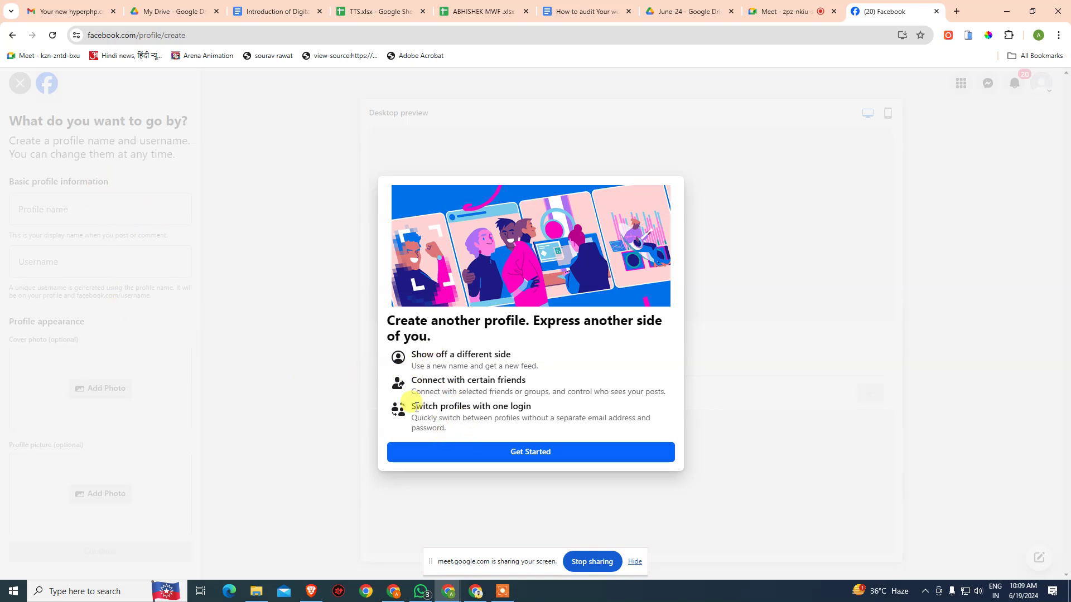
left_click(488, 452)
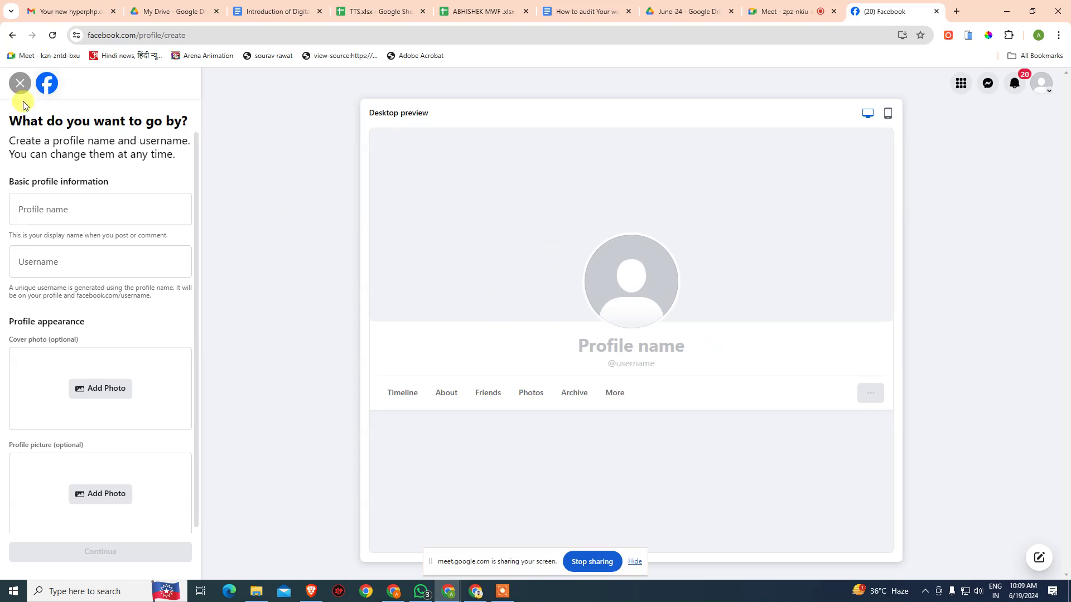
left_click(20, 84)
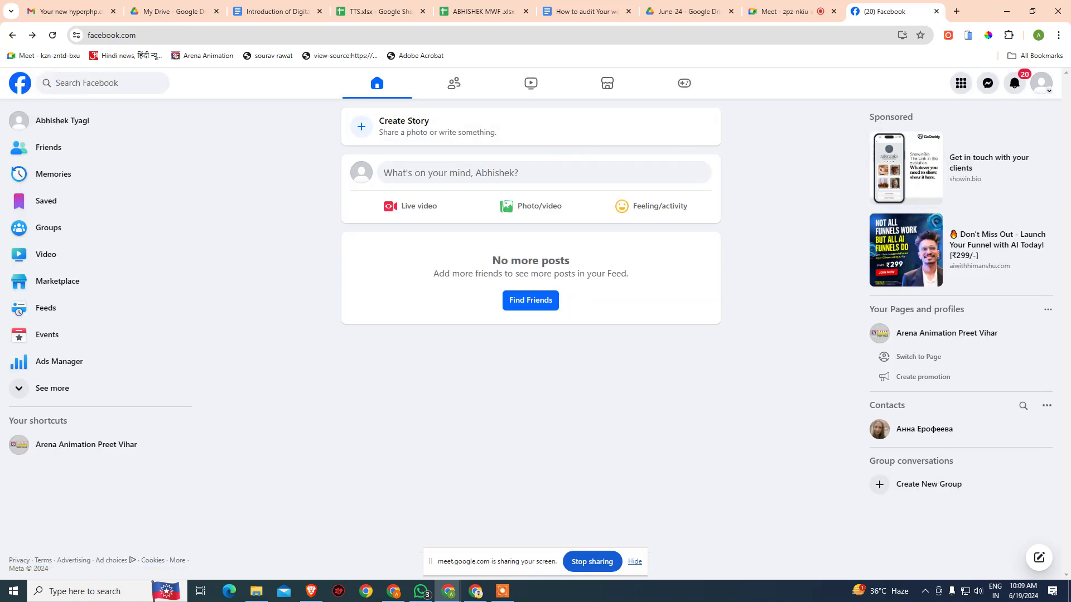
- Maximize the Le Vasthu browser window, review the choices for creating a new profile or Page, and close the dialog
left_click(393, 591)
left_click_drag(1032, 106, 624, 94)
left_click(670, 90)
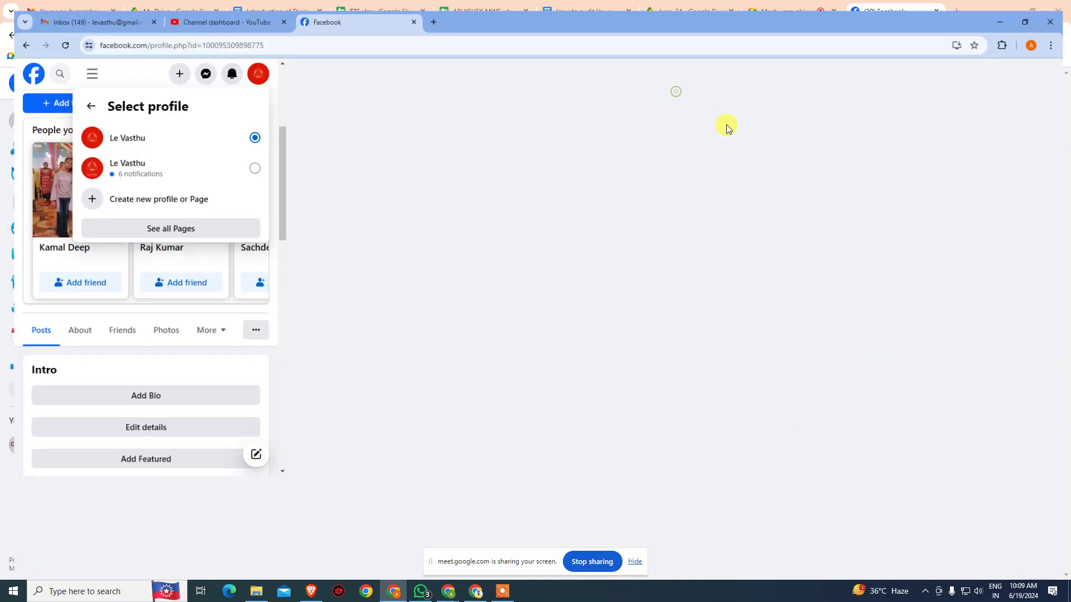
left_click(929, 193)
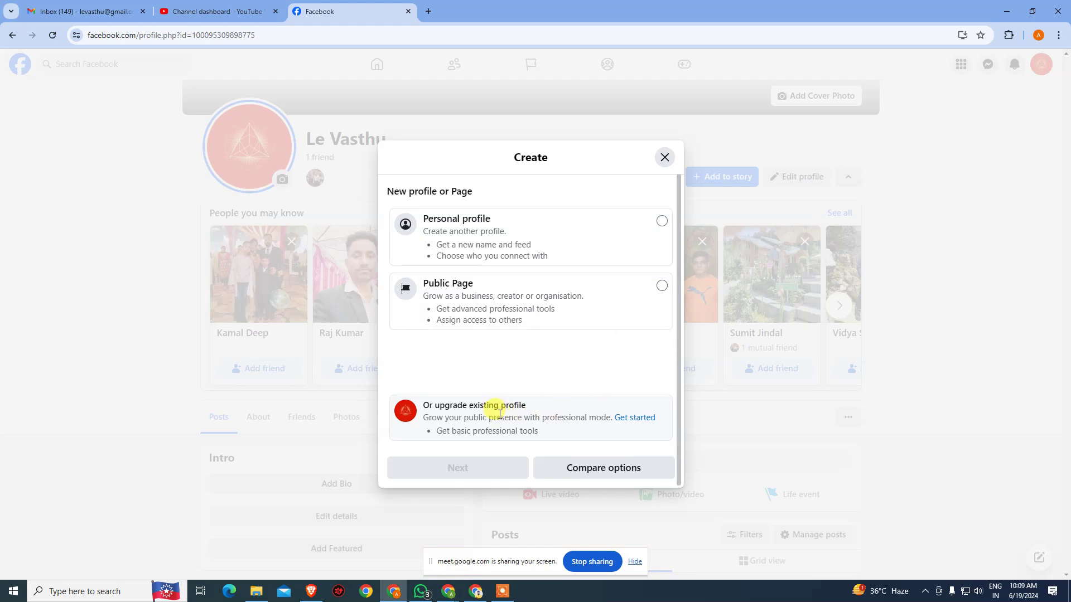
left_click(665, 159)
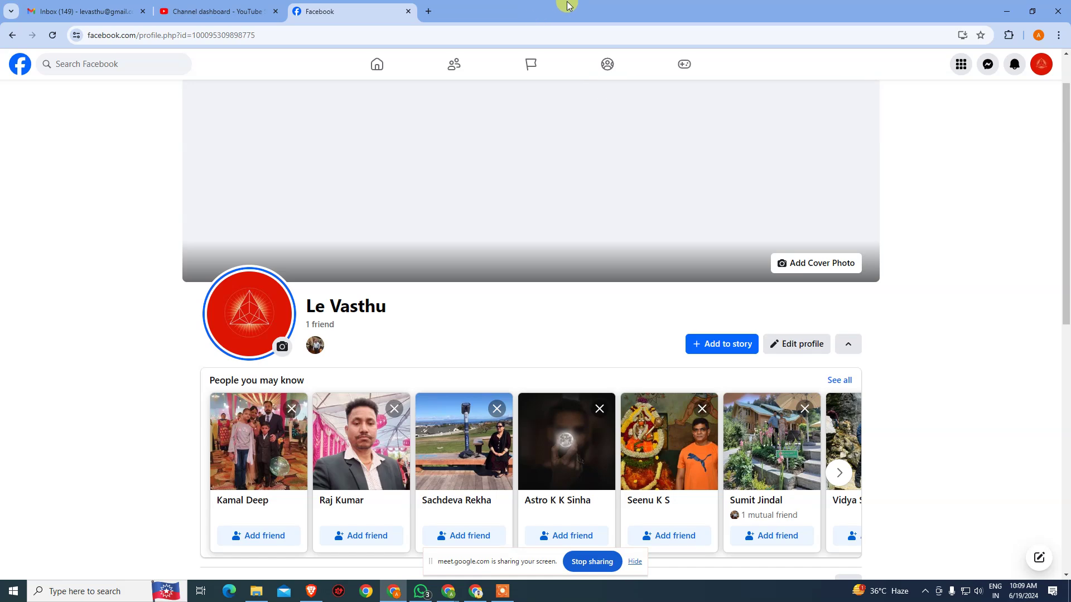
- Leave the Le Vasthu window and review the Facebook business marketing goal-setting notes in the Introduction of Digital Marketing document
left_click(1032, 12)
left_click(979, 57)
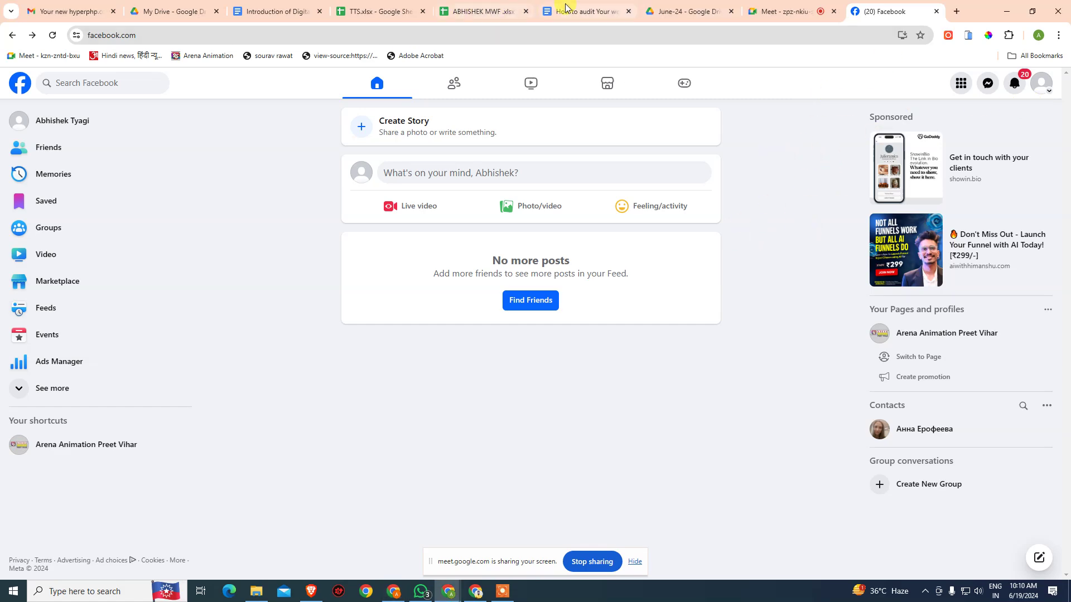
left_click(247, 4)
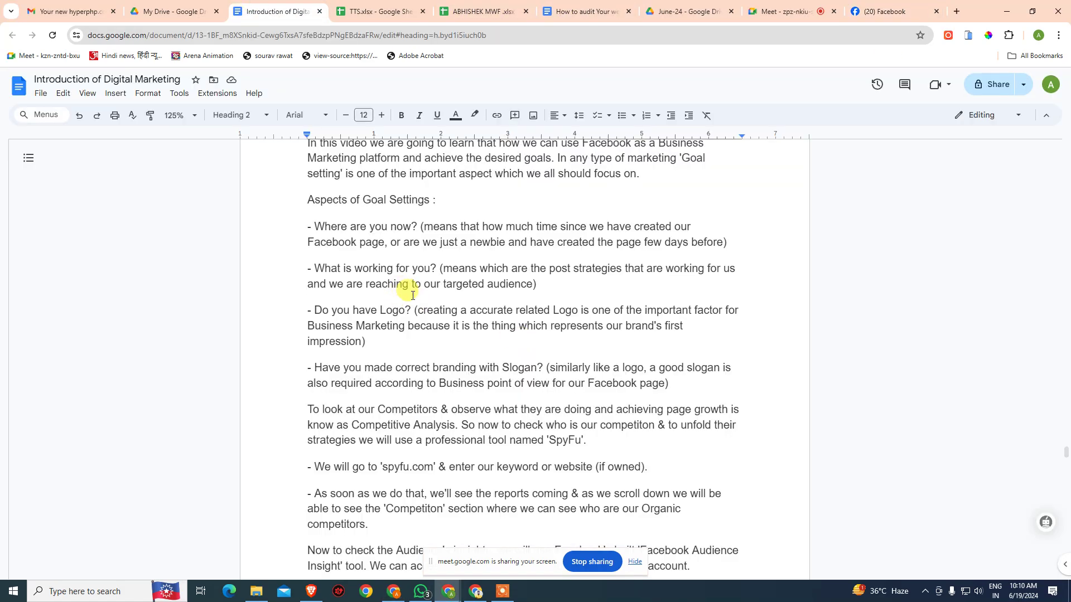
scroll(411, 295, "up", 2)
scroll(411, 295, "down", 1)
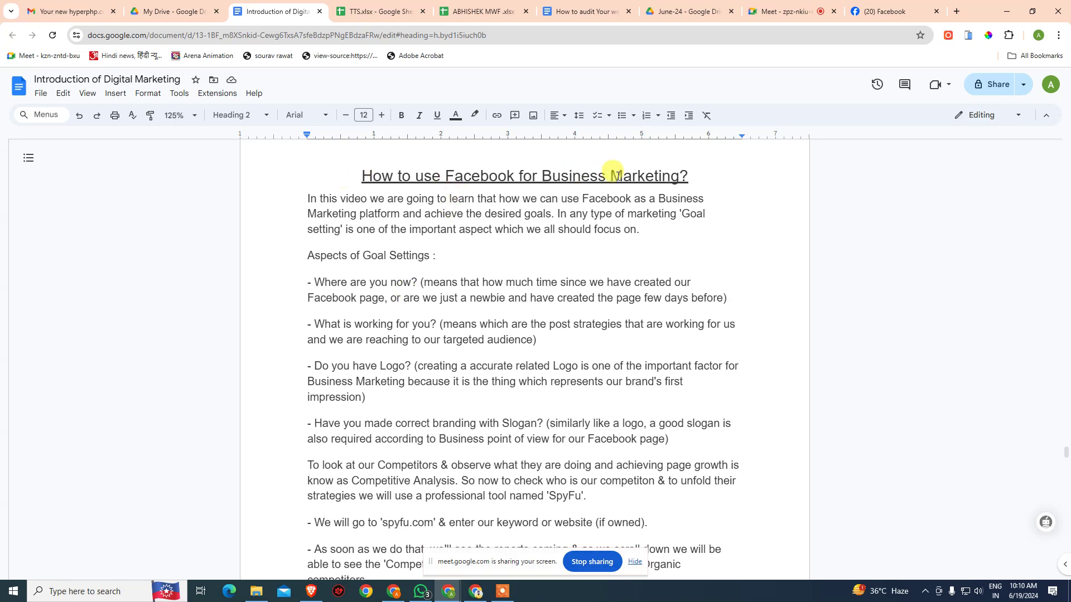
scroll(640, 184, "down", 2)
scroll(612, 210, "up", 1)
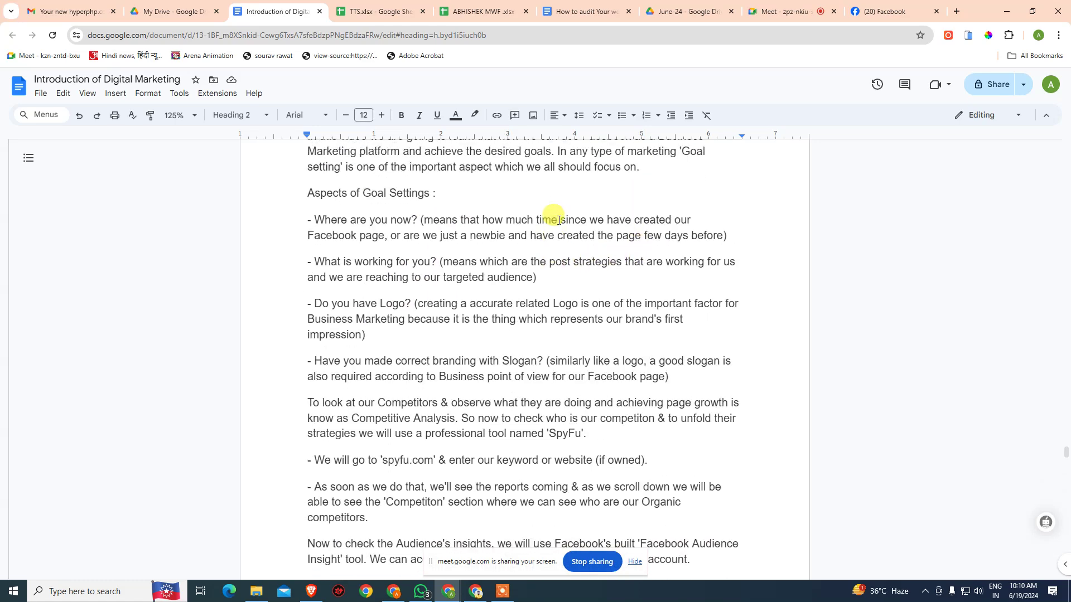